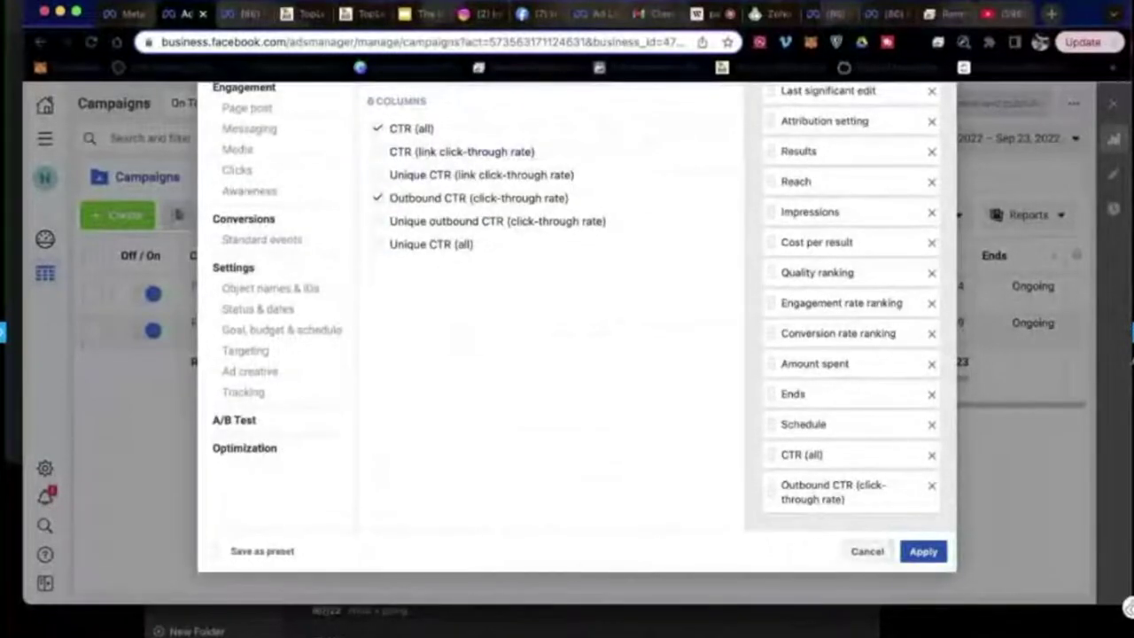
Apply the custom columns with CTR (all) and Outbound CTR (click-through rate) to the campaigns table and view them.
left_click(922, 557)
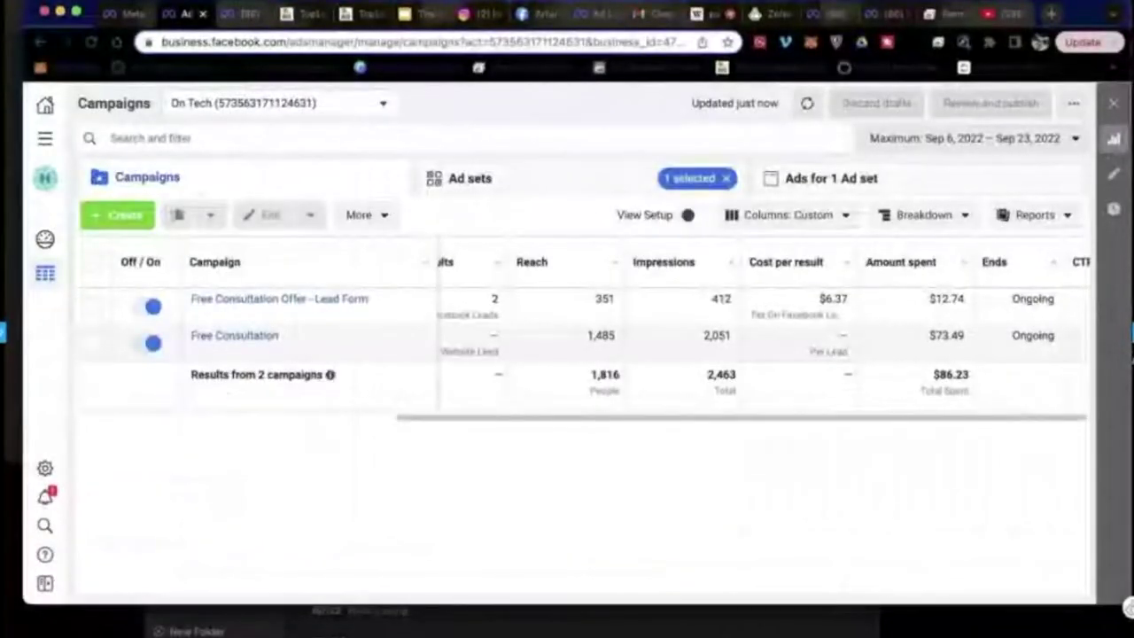
scroll(1044, 552, "right", 3)
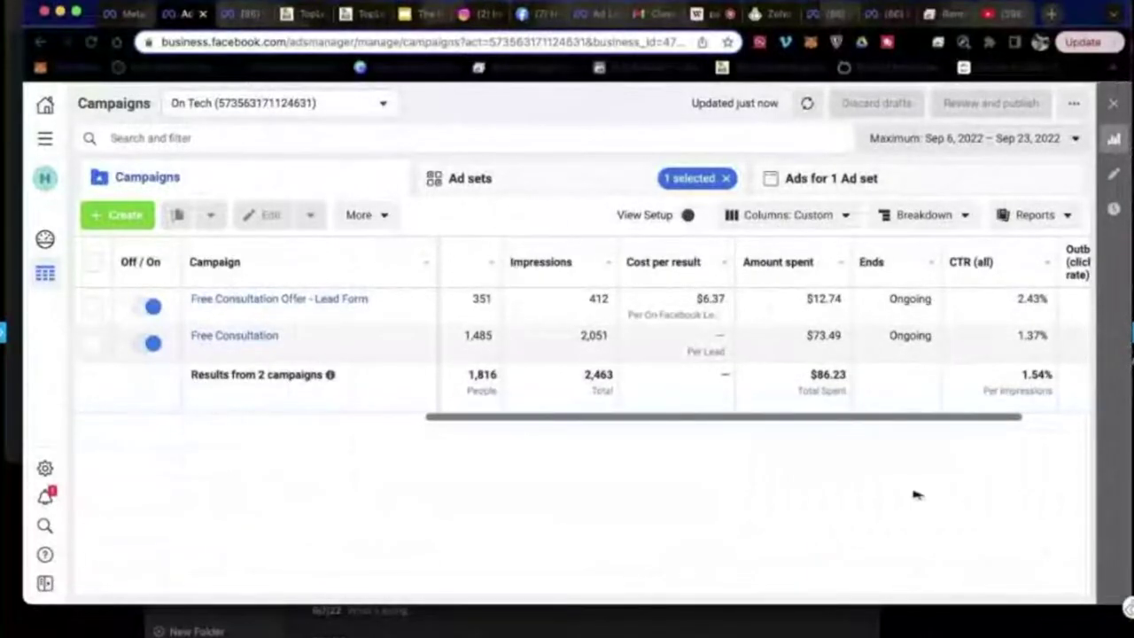
Open the Free Consultation Offer - Lead Form campaign down to its Pictures ad and examine the results, cost and click-through columns.
mouse_move(605, 323)
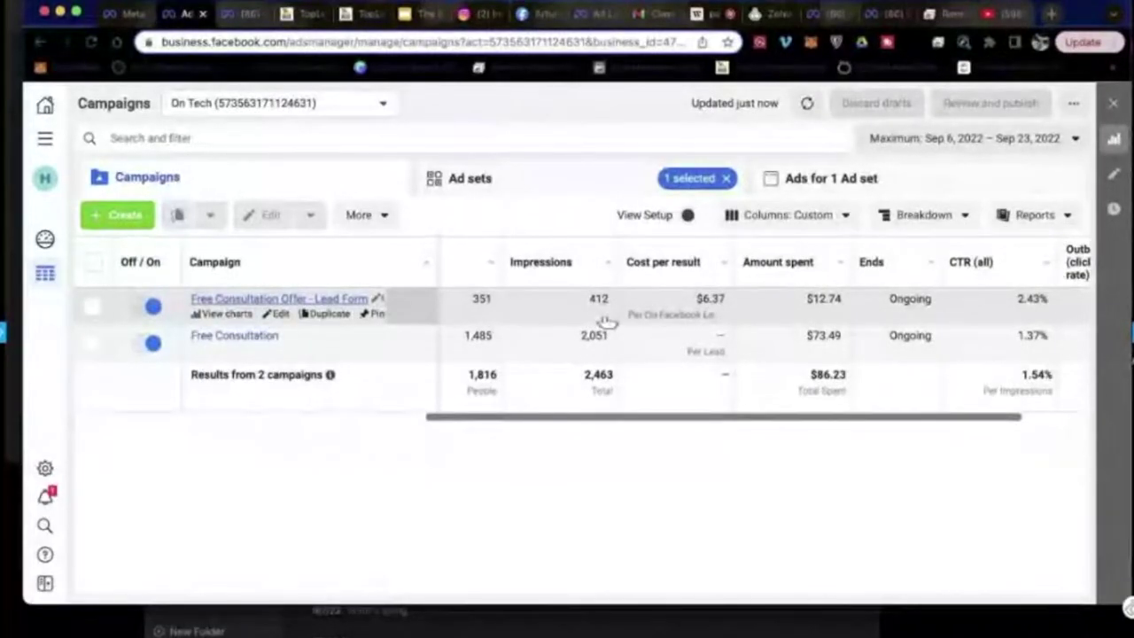
left_click(366, 299)
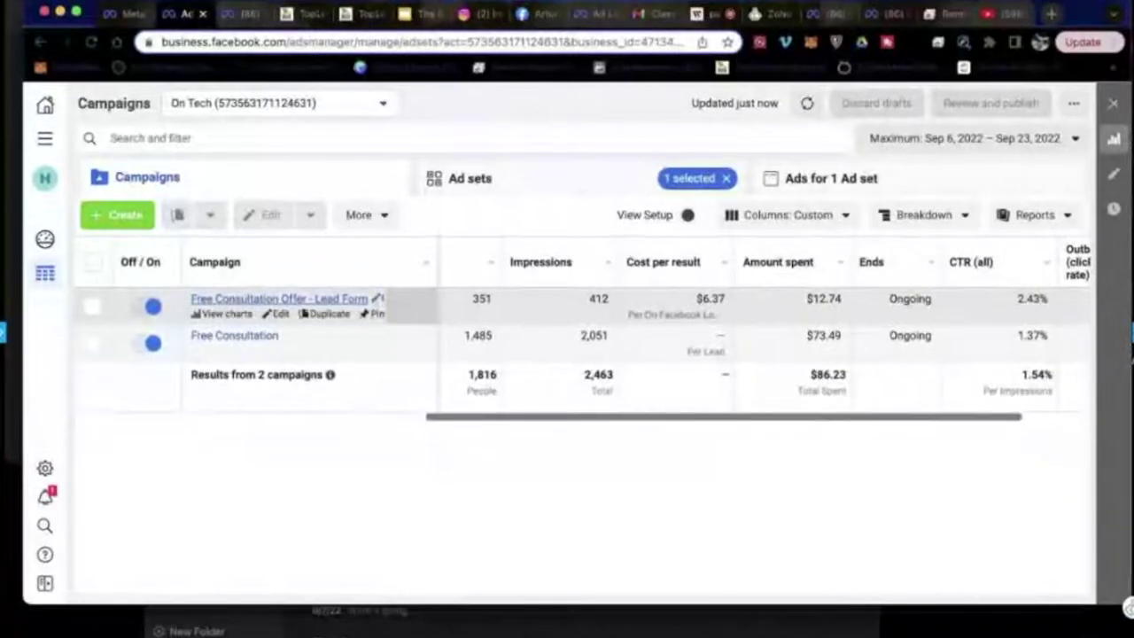
key("XF86AudioRaiseVolume")
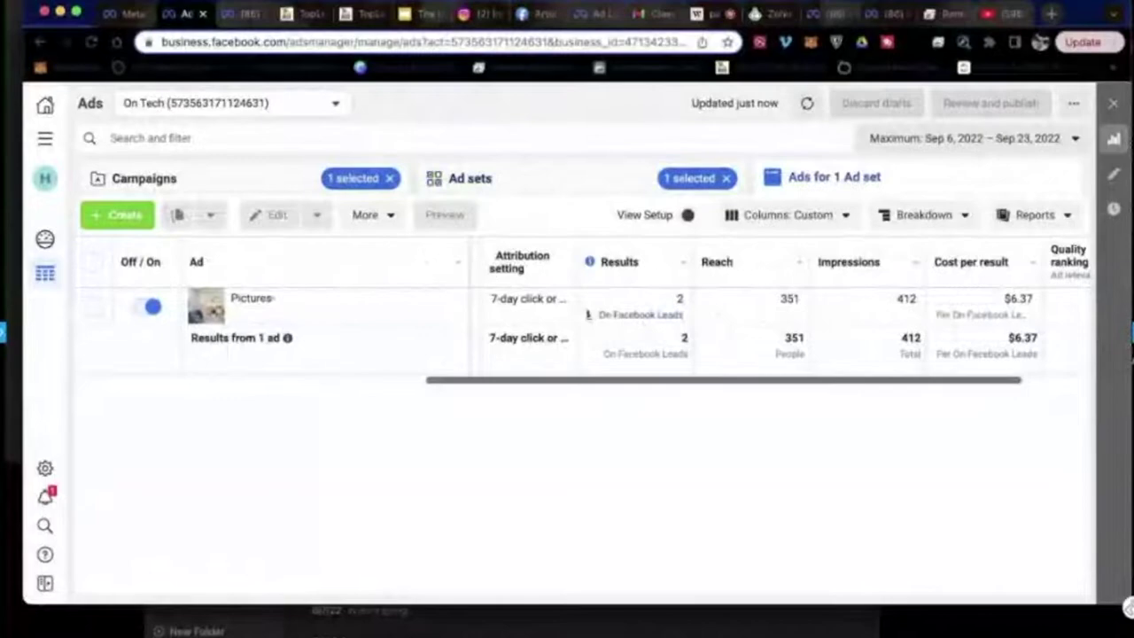
scroll(576, 327, "right", 3)
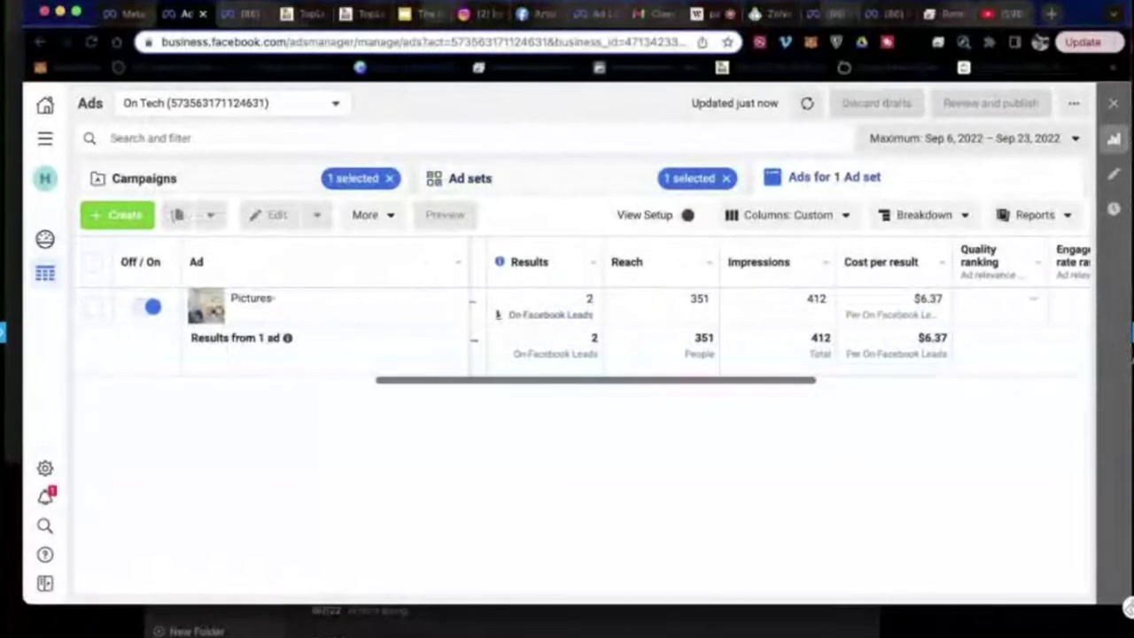
scroll(727, 315, "left", 1)
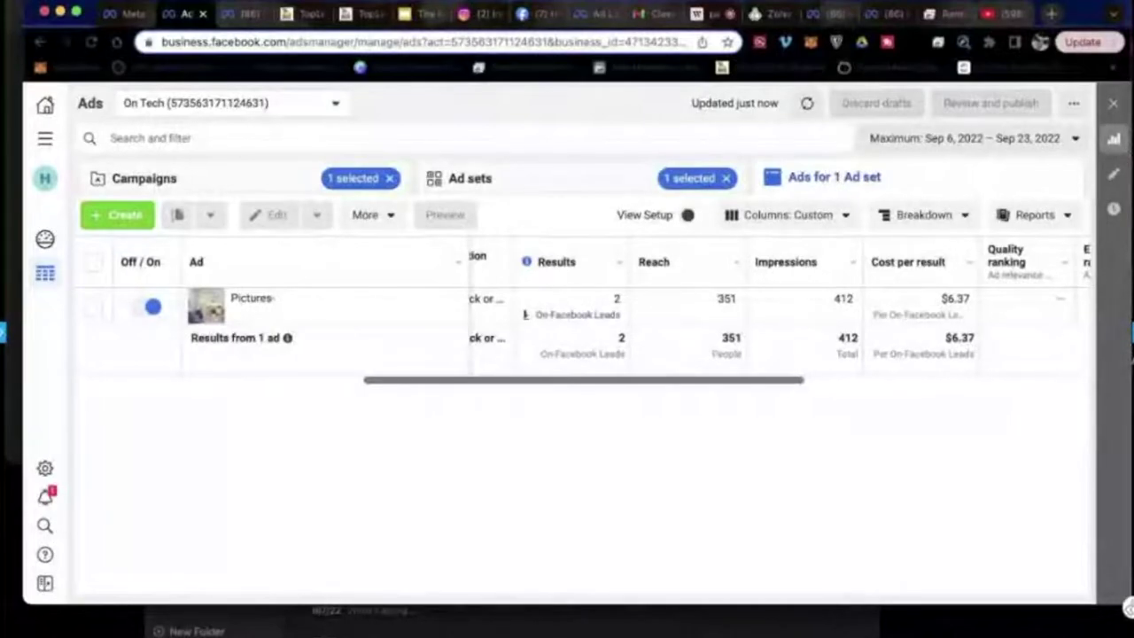
scroll(585, 310, "left", 10)
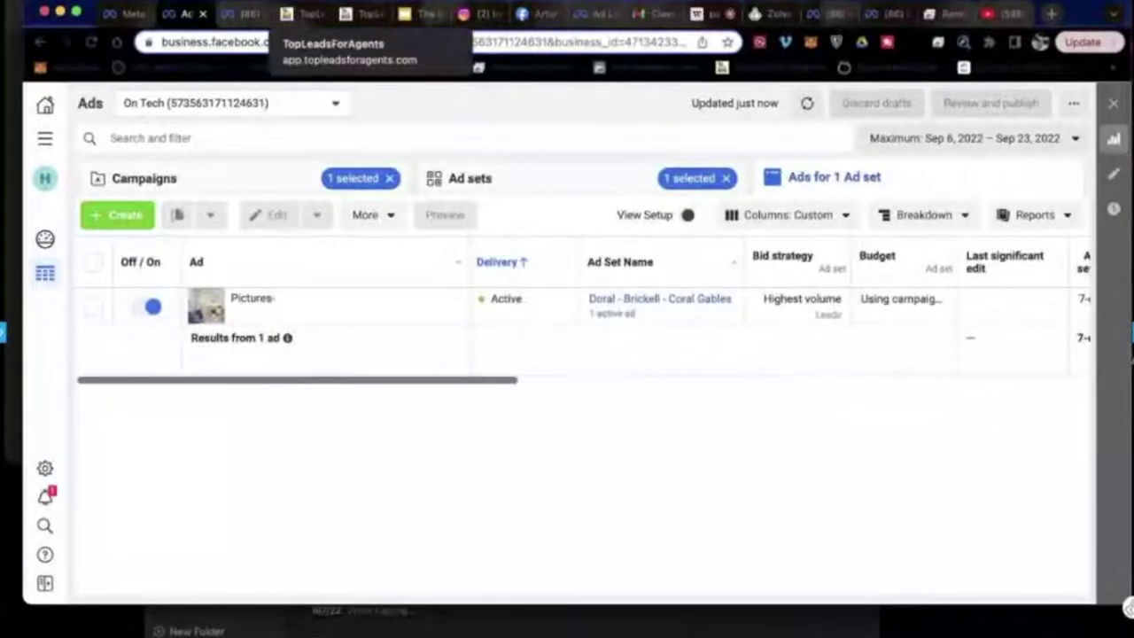
scroll(621, 310, "right", 15)
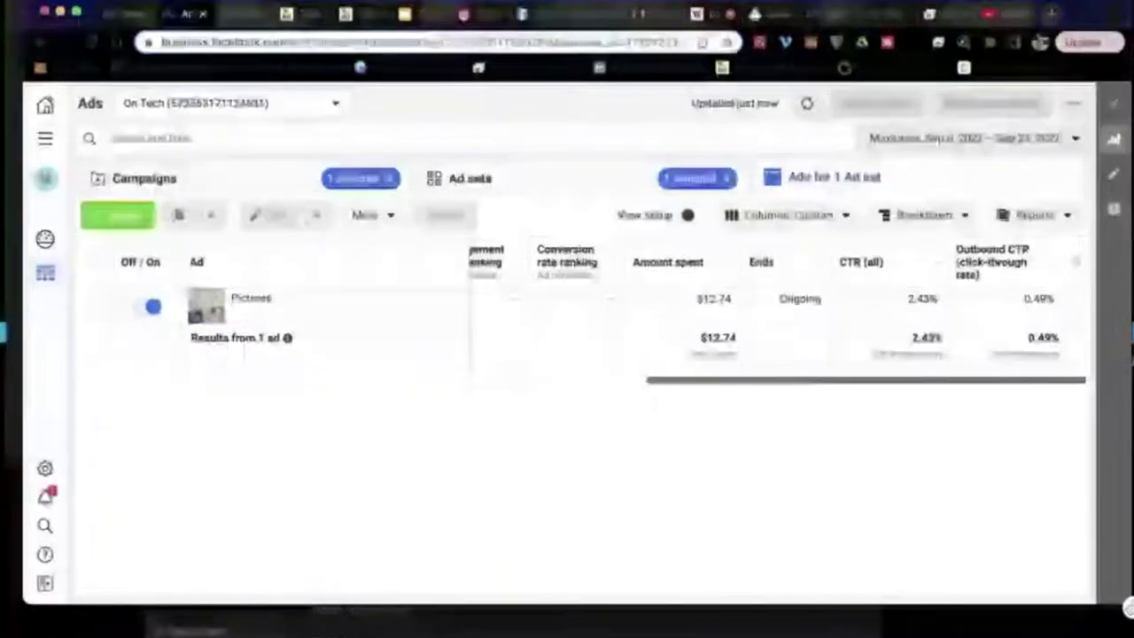
scroll(585, 310, "left", 5)
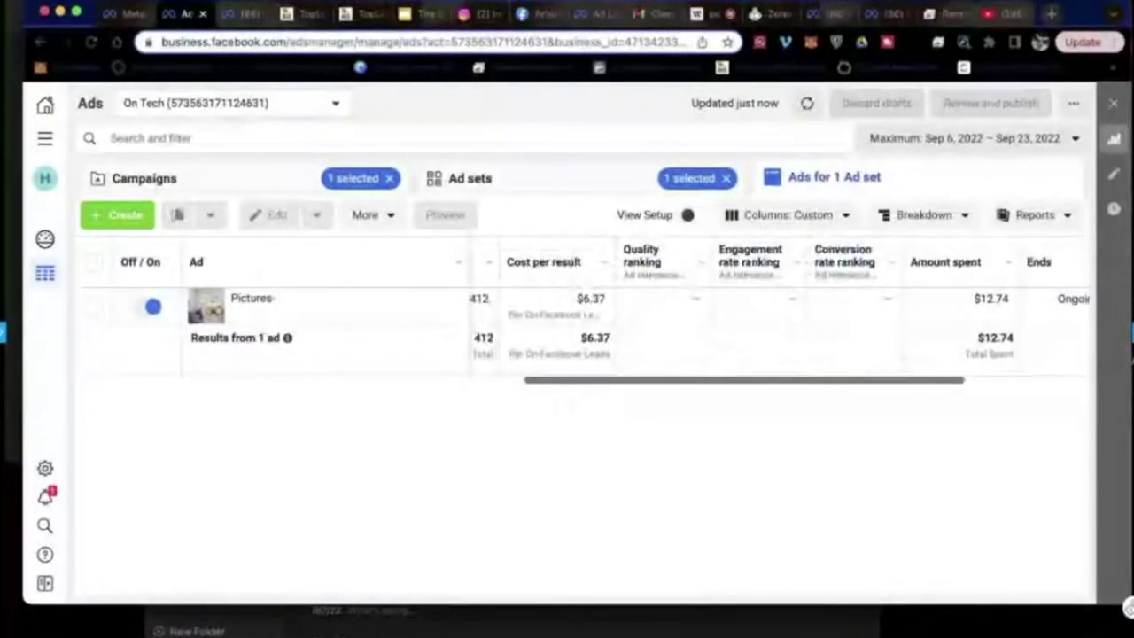
scroll(620, 310, "right", 8)
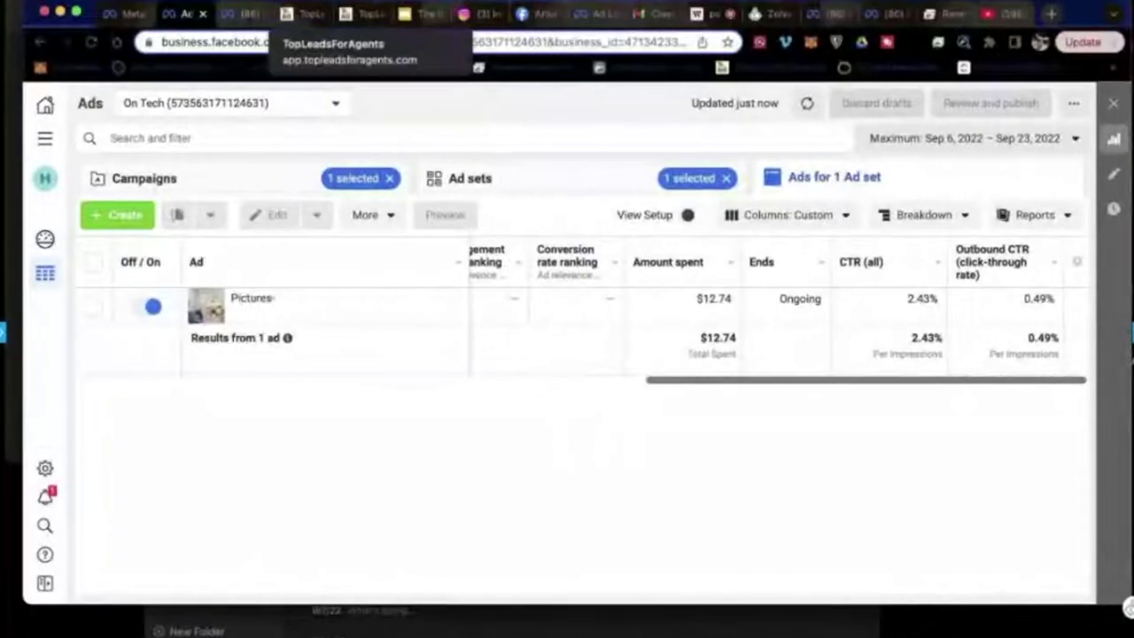
Switch to TopLeadsForAgents, change to the On Tech sub-account and open its contacts list.
left_click(302, 13)
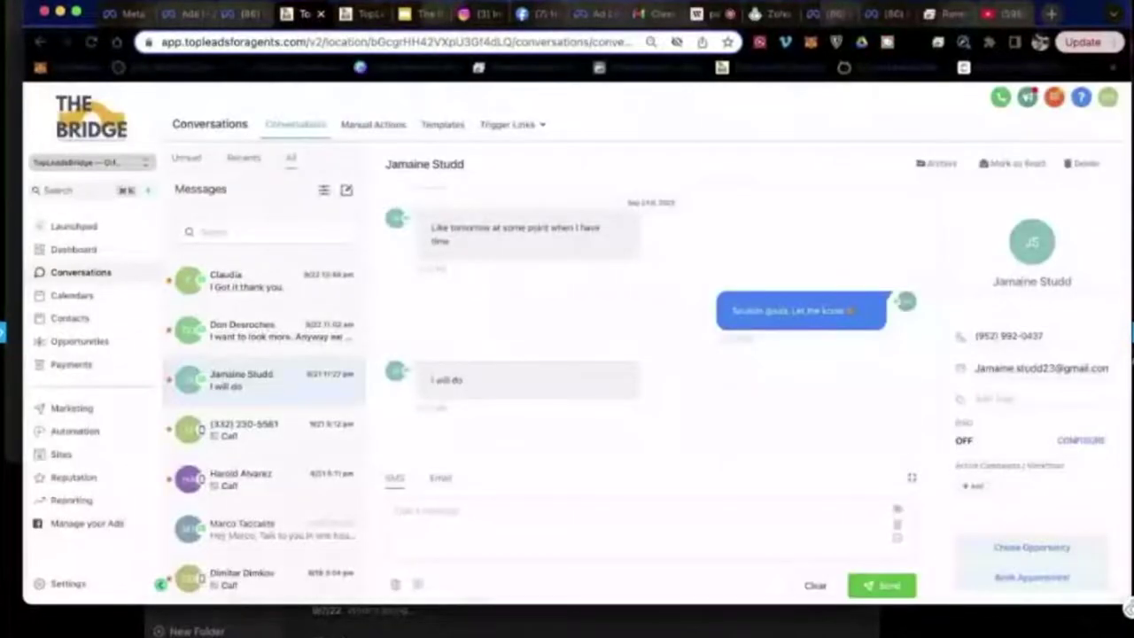
left_click(88, 162)
scroll(295, 319, "down", 10)
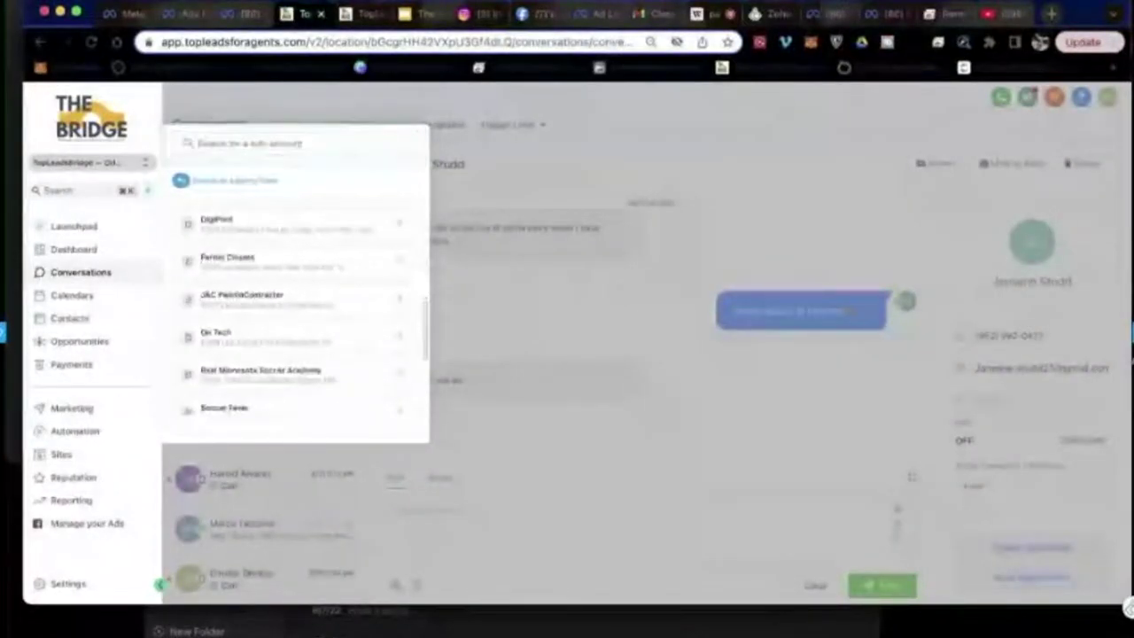
left_click(216, 335)
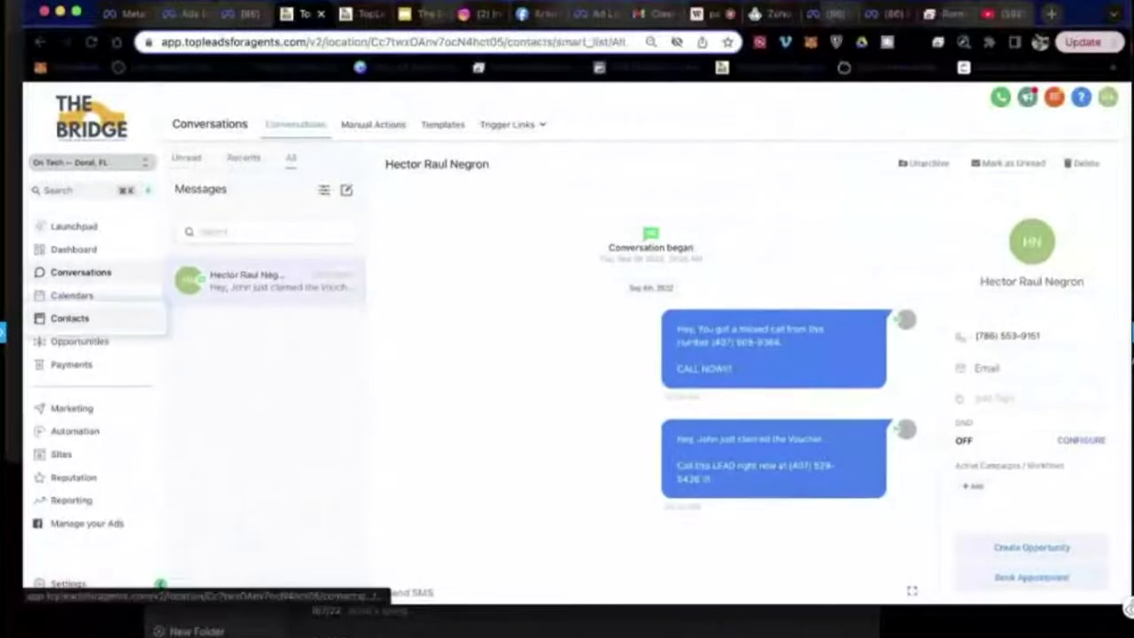
left_click(71, 318)
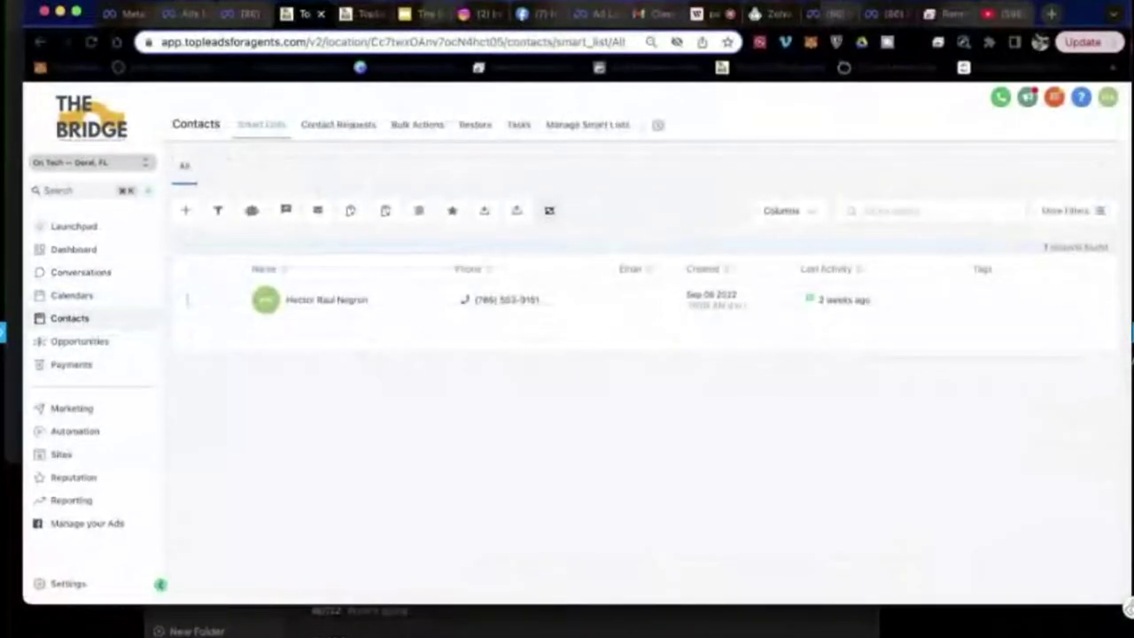
In the Facebook integration settings, map the On Tech - Free Consultation form's fields to Full name, Phone and Email, and save the mapping.
left_click(160, 584)
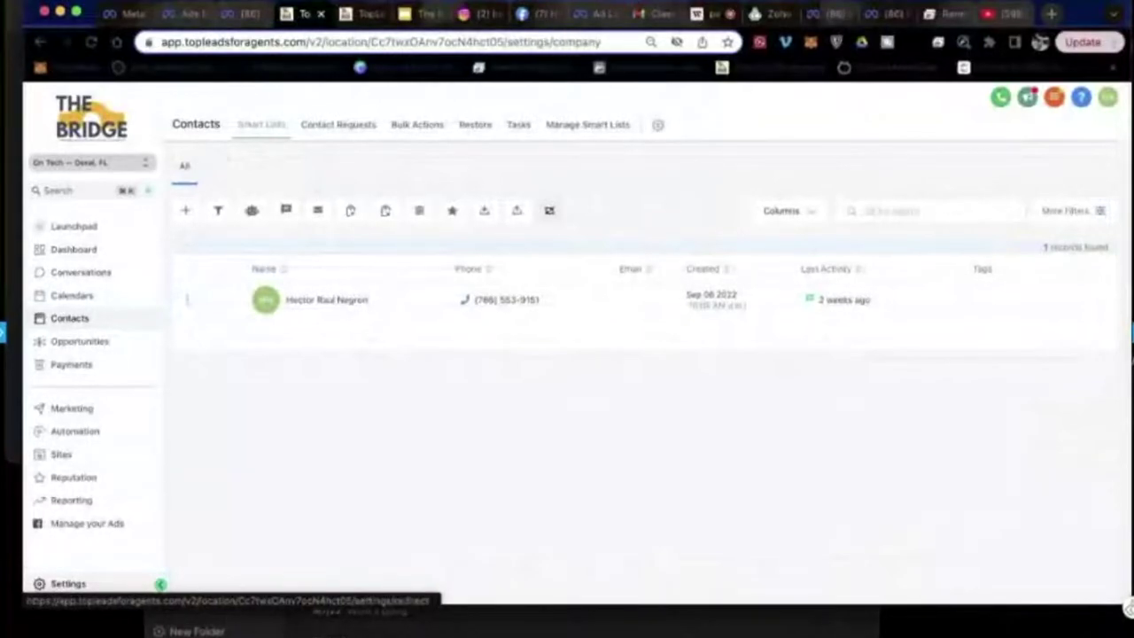
left_click(62, 576)
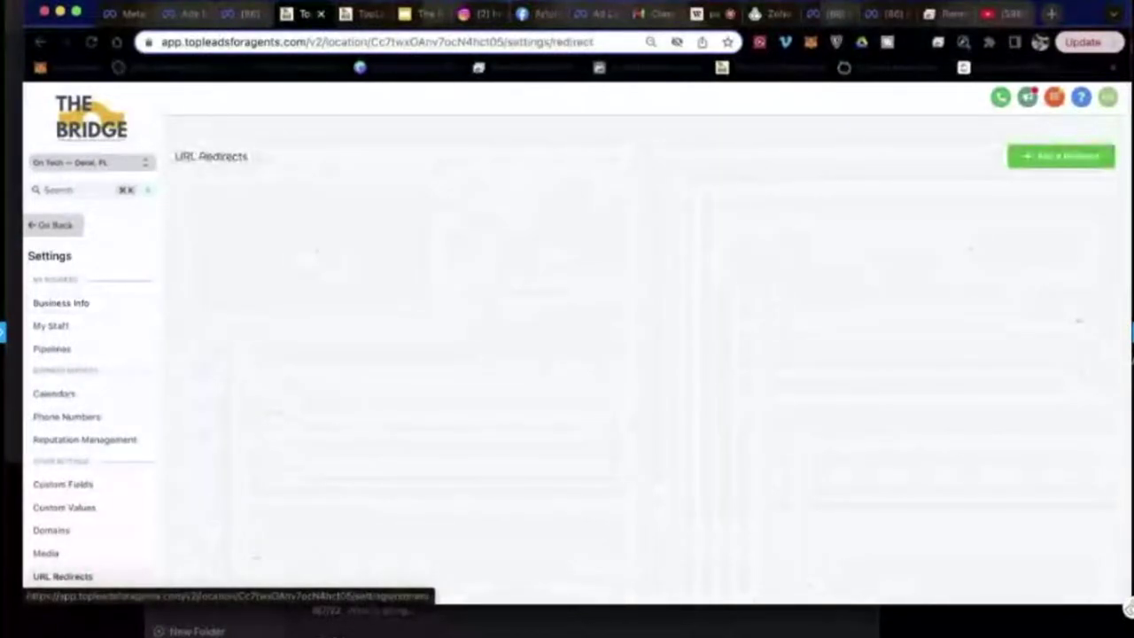
scroll(93, 426, "down", 3)
left_click(98, 496)
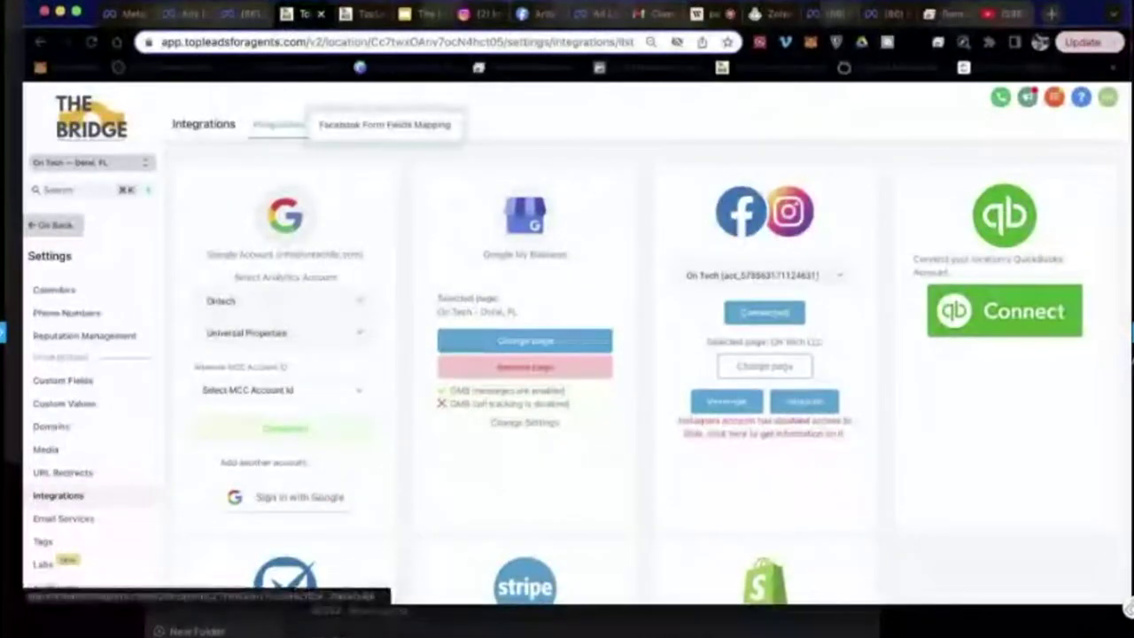
left_click(385, 124)
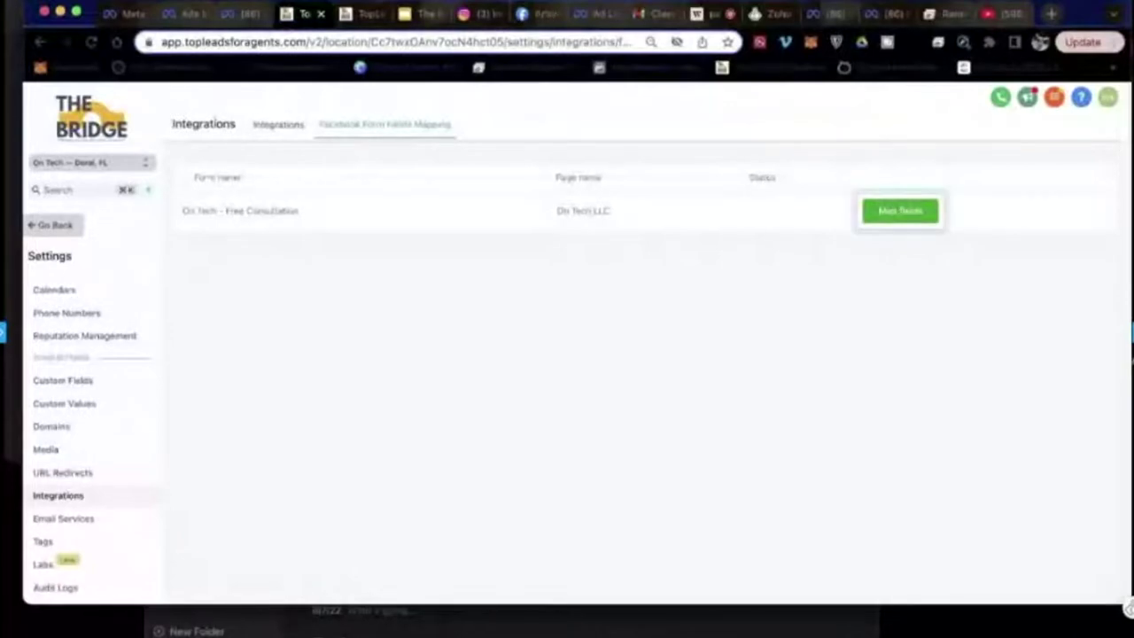
left_click(892, 215)
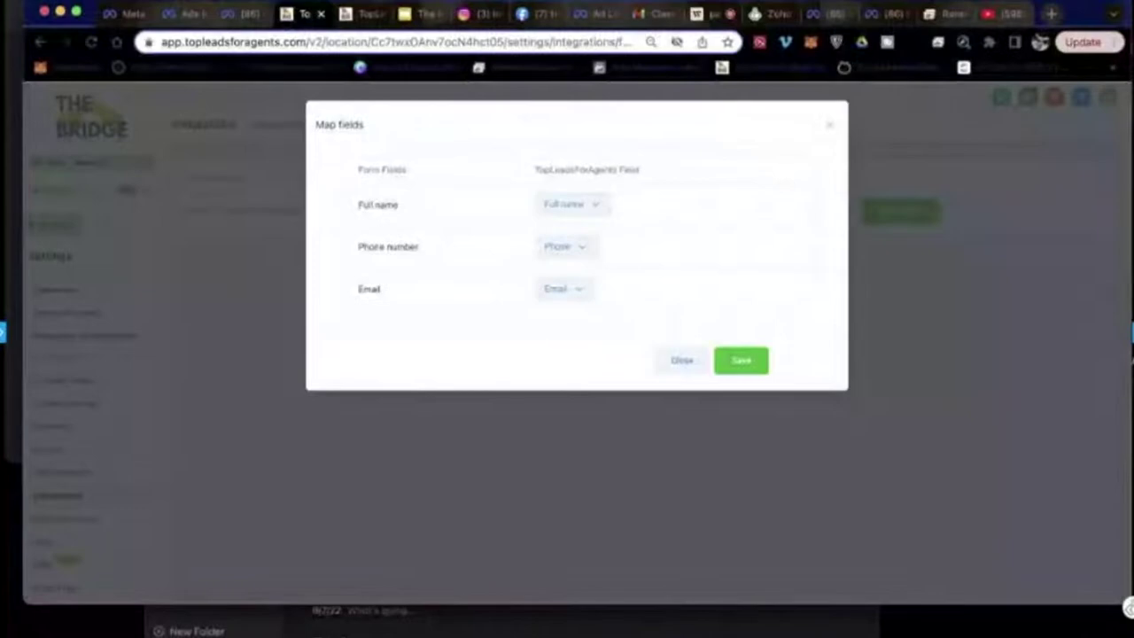
left_click(741, 360)
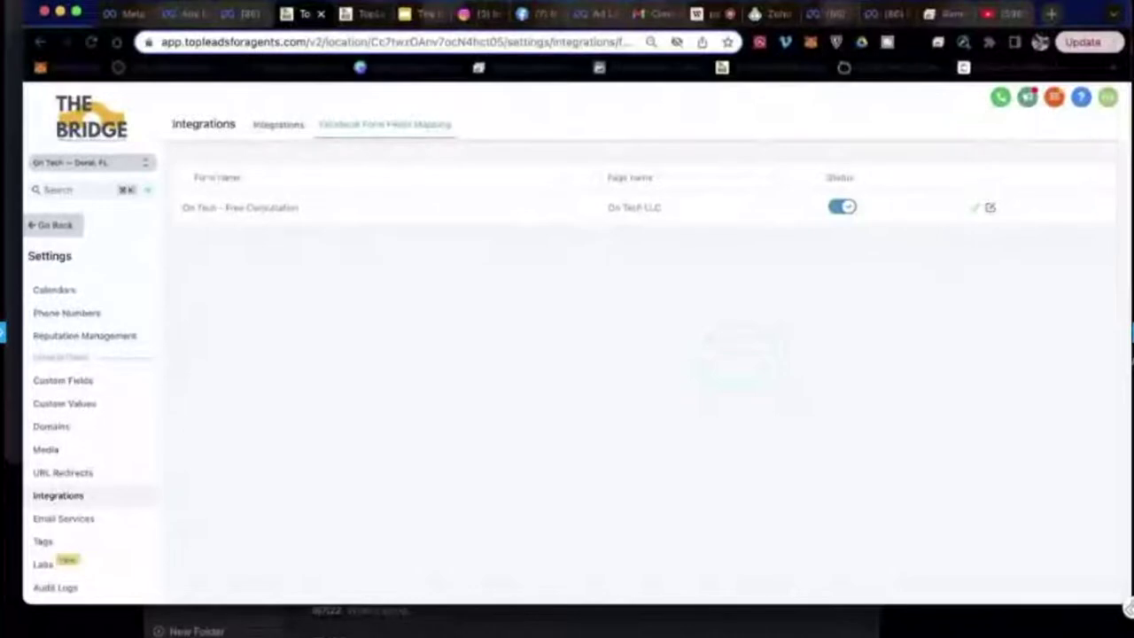
Return to Meta Ads Manager and examine the Pictures ad's cost per result, ranking and amount spent columns.
left_click(886, 15)
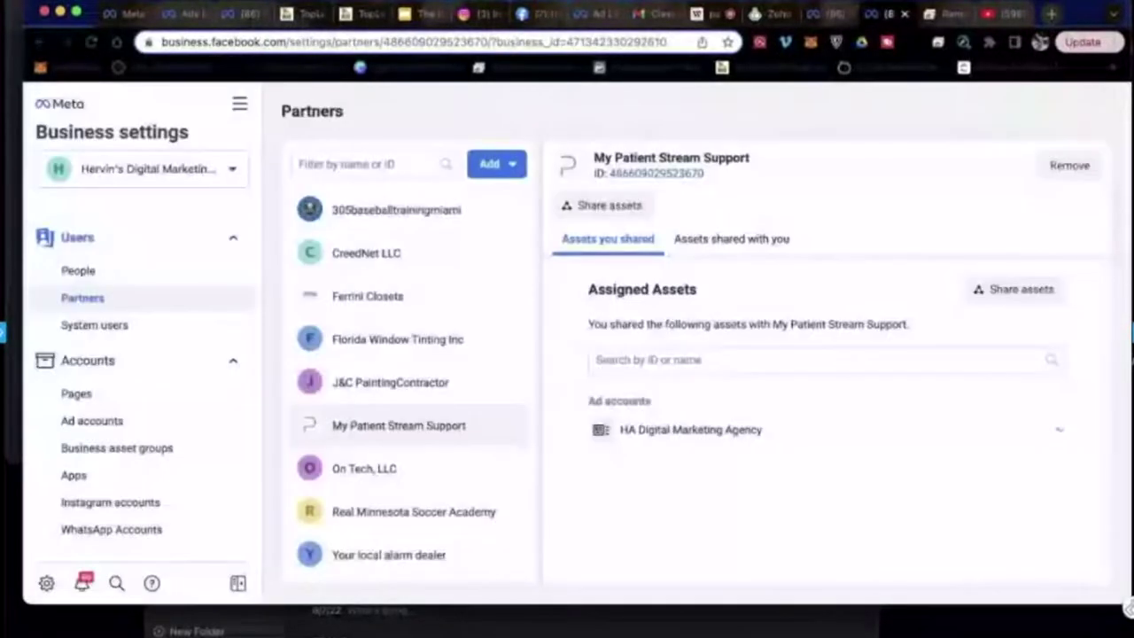
left_click(829, 14)
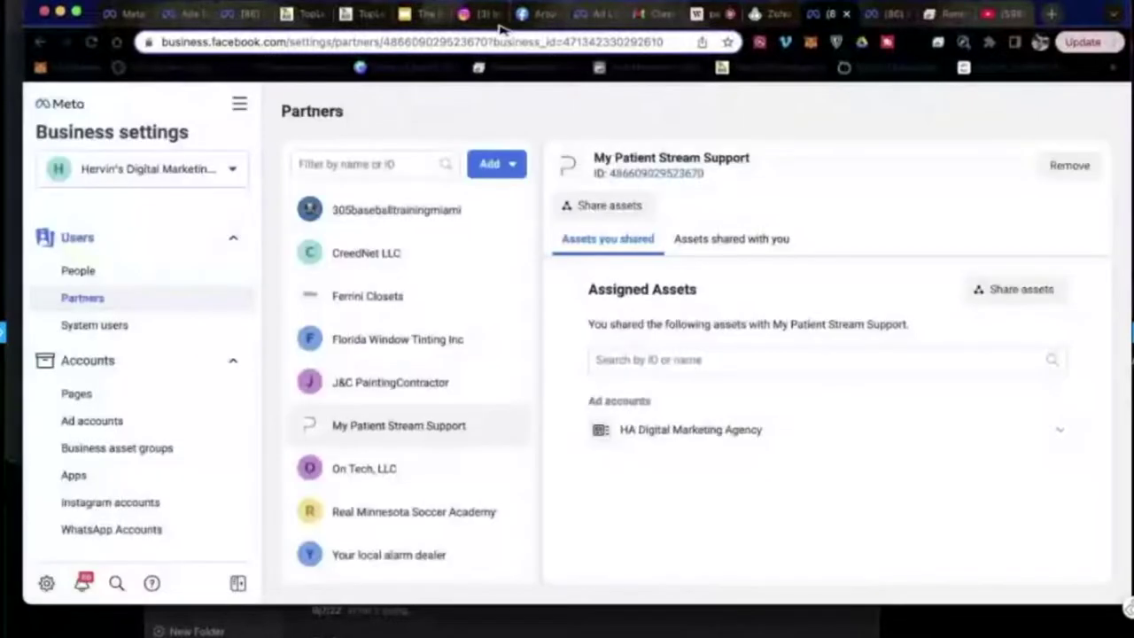
key("super+3")
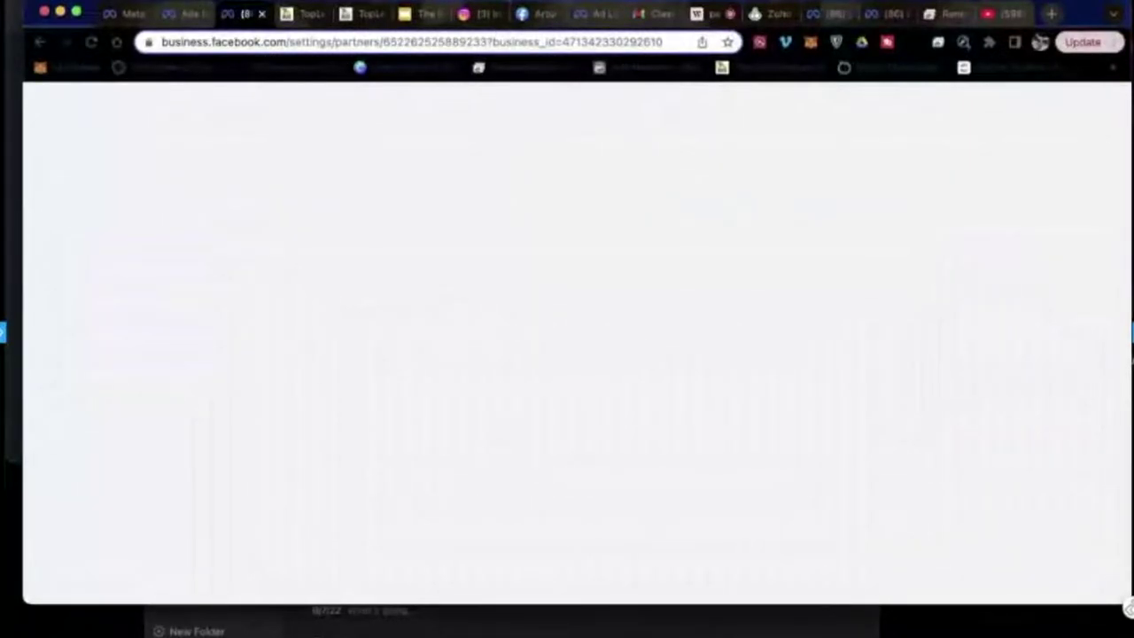
key("super+2")
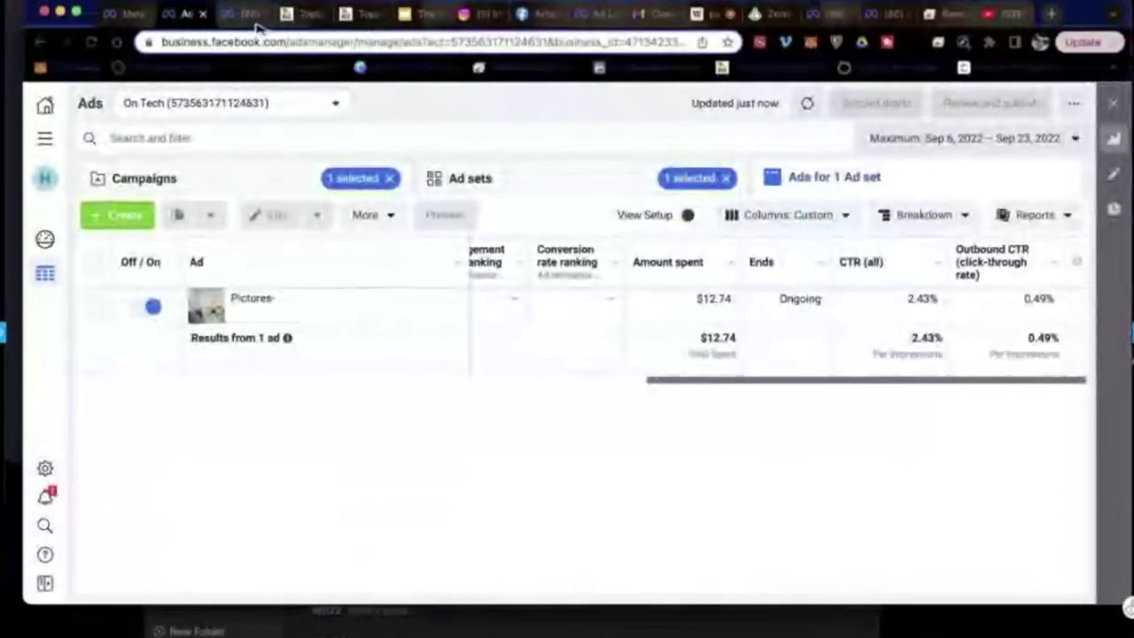
key("super+1")
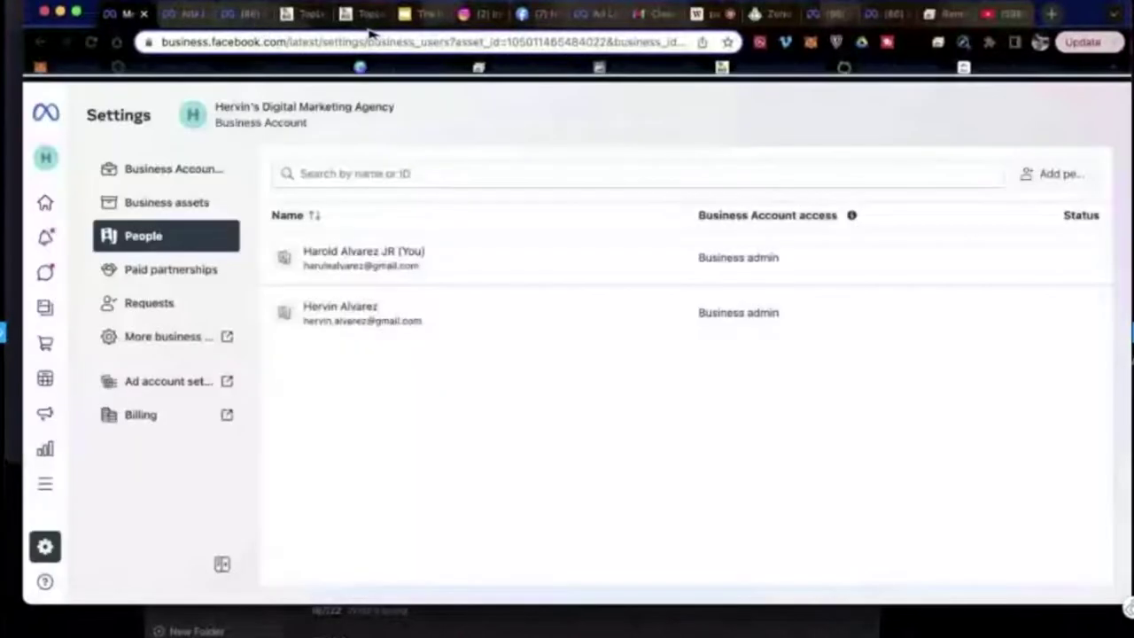
key("ctrl+Tab")
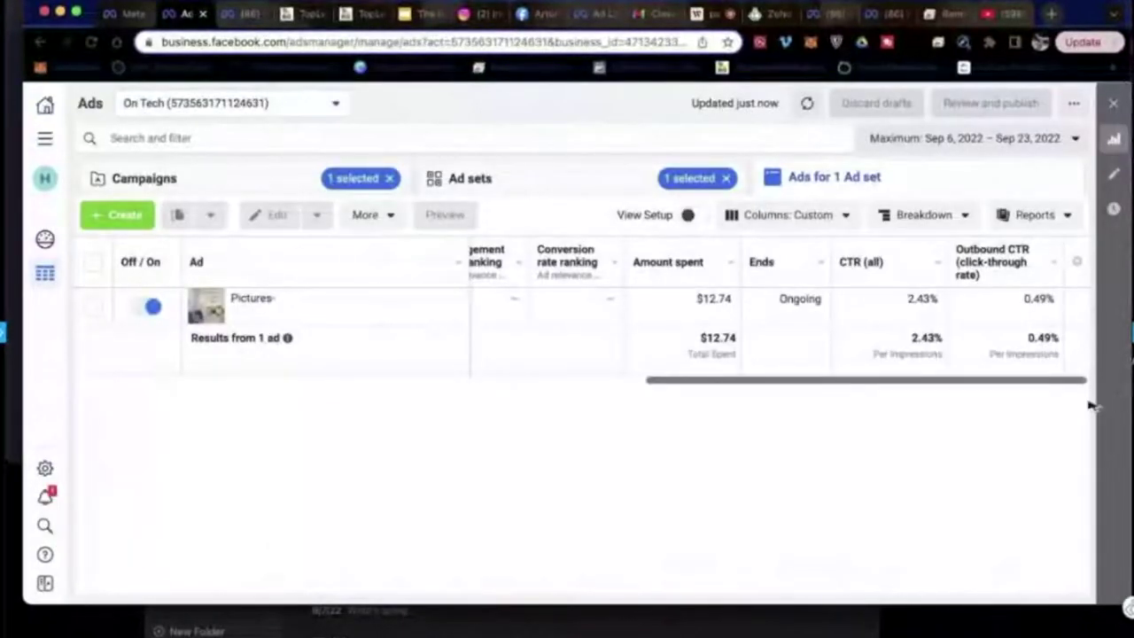
scroll(1076, 405, "left", 5)
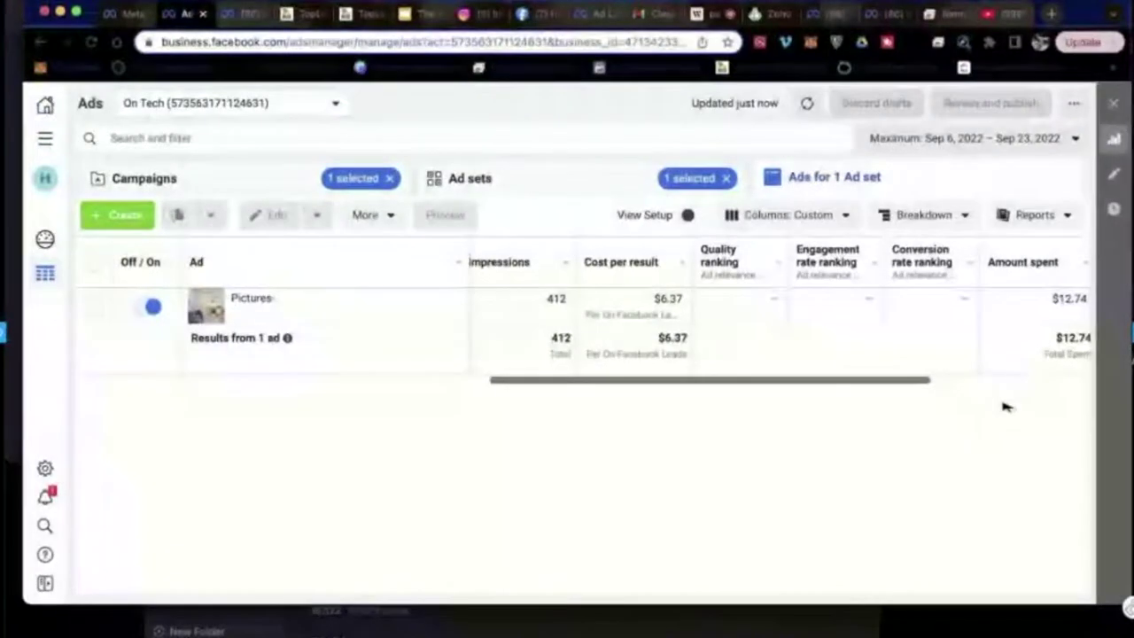
scroll(1093, 400, "left", 2)
scroll(1096, 405, "right", 3)
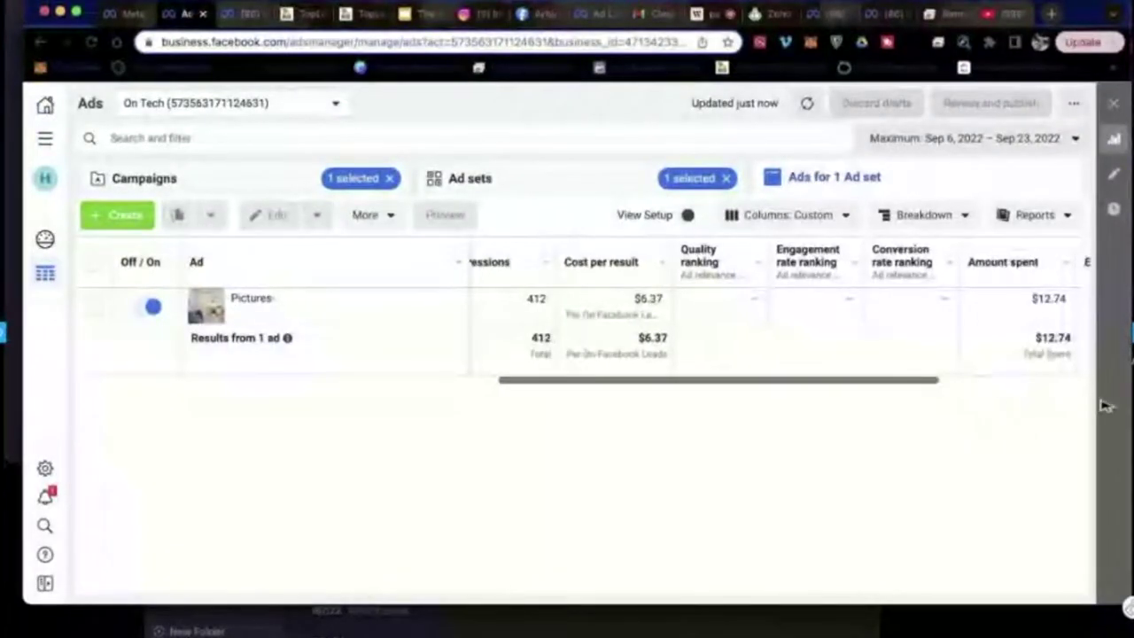
scroll(749, 240, "right", 1)
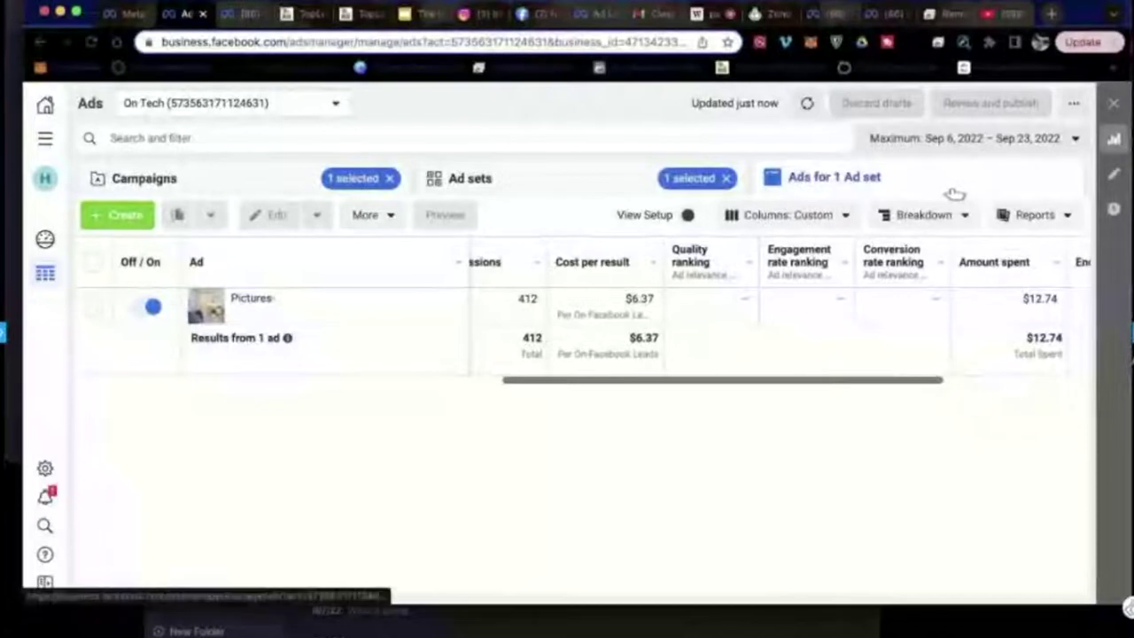
Examine the Doral - Brickell - Coral Gables ad set's results and cost columns, and return to its ads list.
left_click(532, 181)
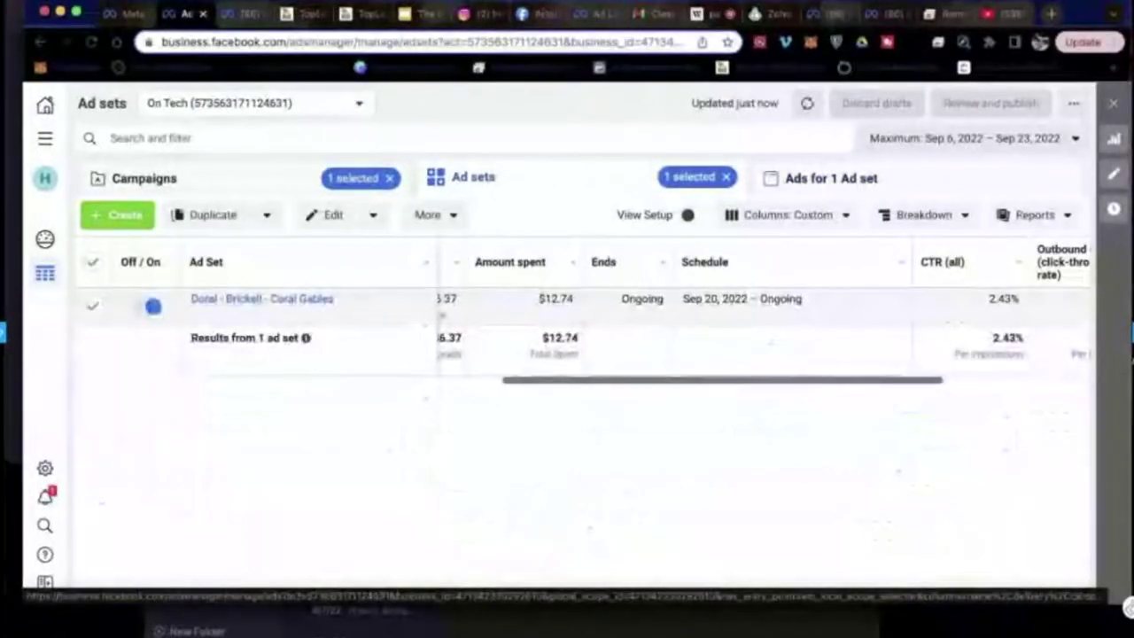
scroll(1044, 399, "left", 1)
scroll(1044, 399, "left", 5)
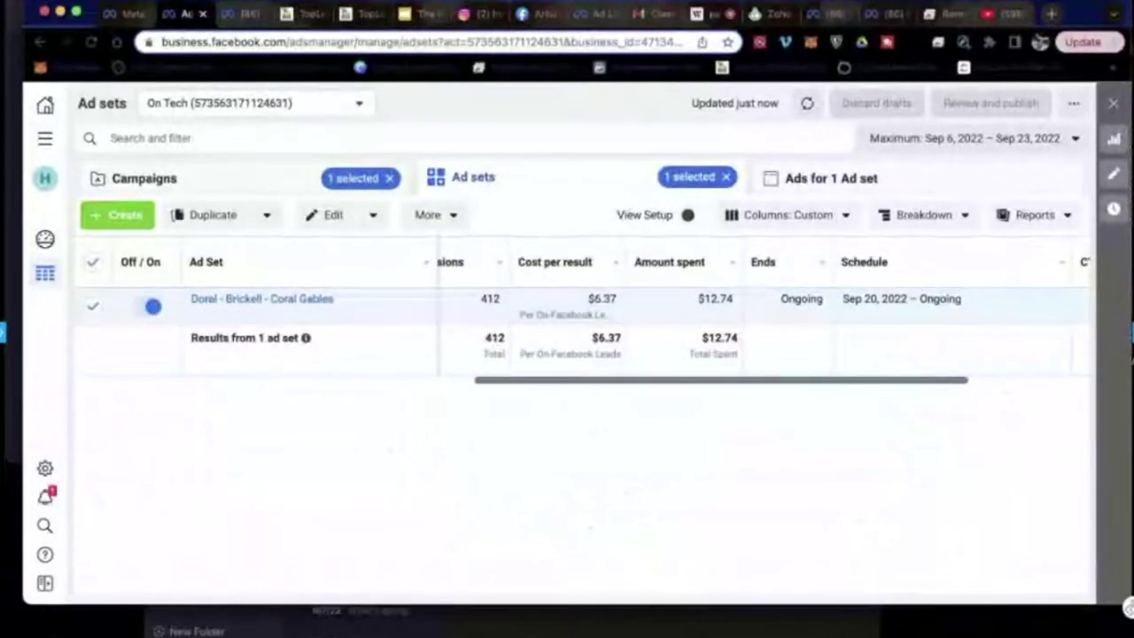
scroll(1016, 400, "left", 6)
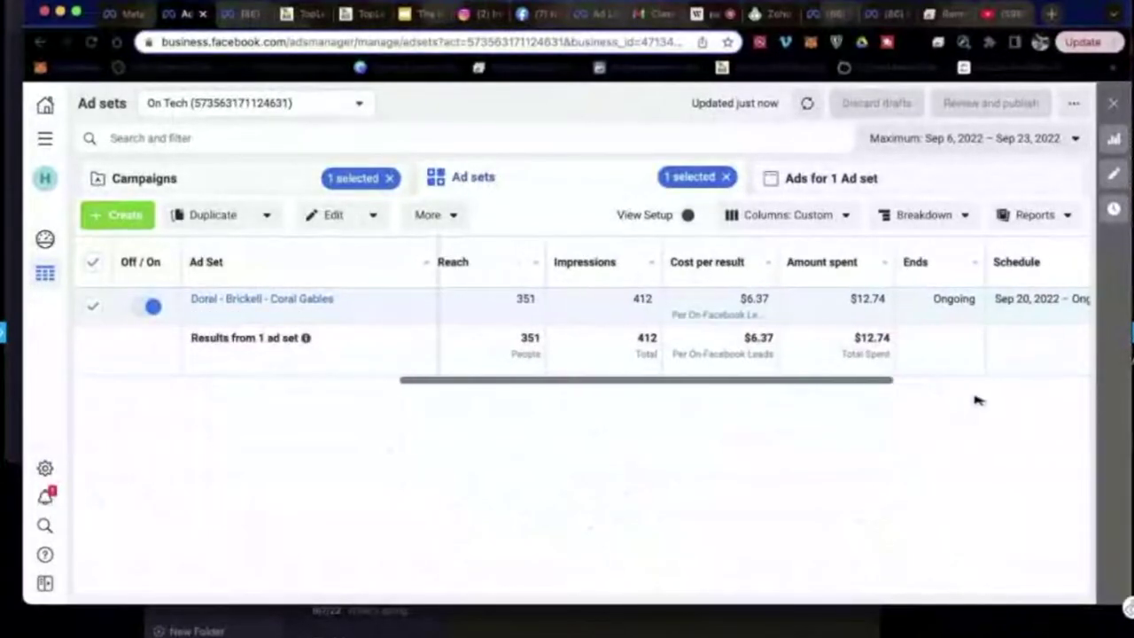
scroll(973, 400, "left", 5)
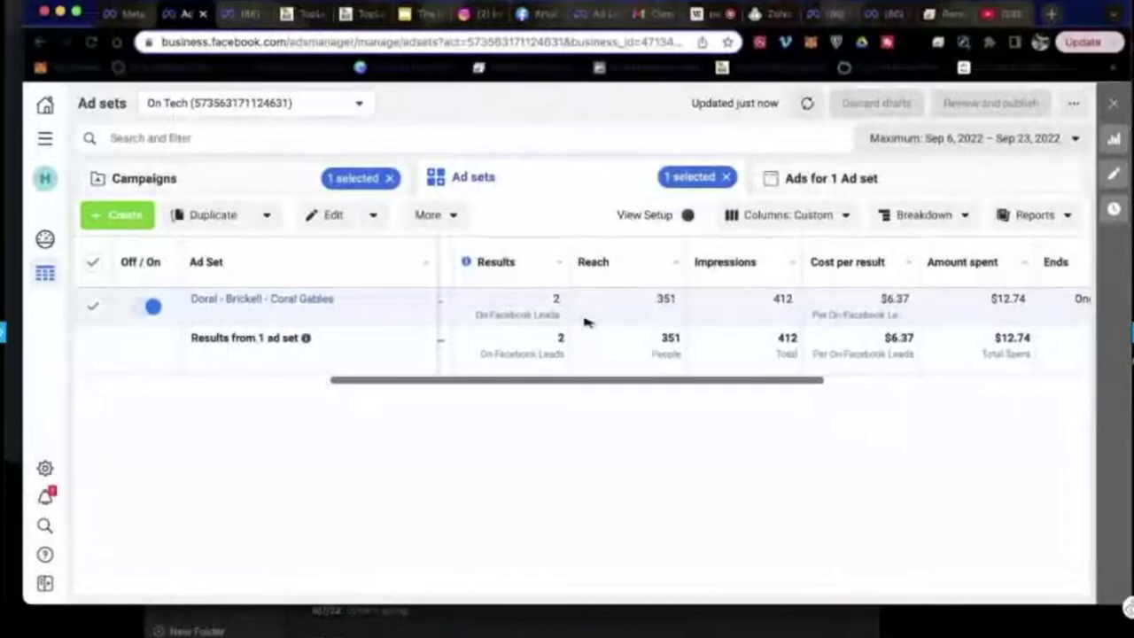
left_click(538, 317)
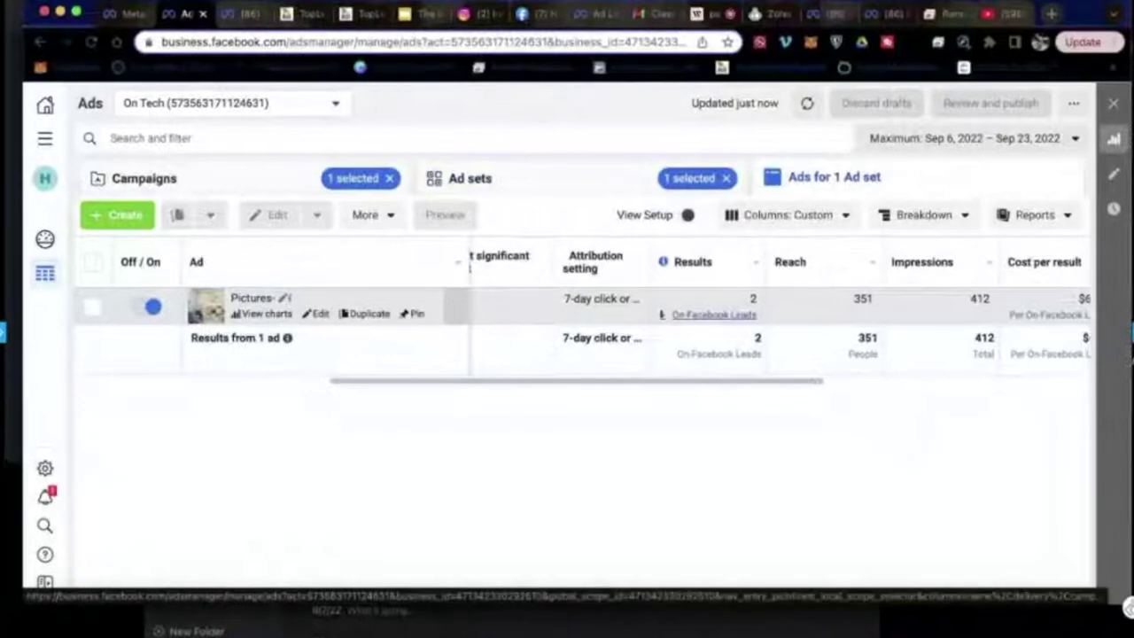
Check the Pictures ad's lead download options without downloading, and examine its amount spent and click-through rate columns.
left_click(674, 306)
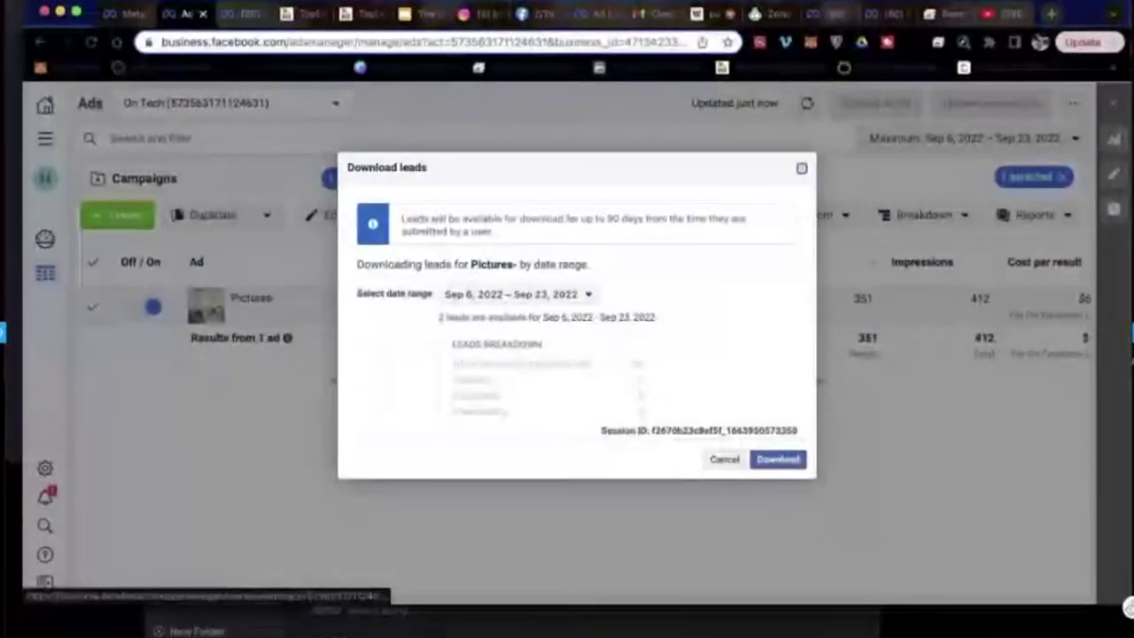
left_click(724, 459)
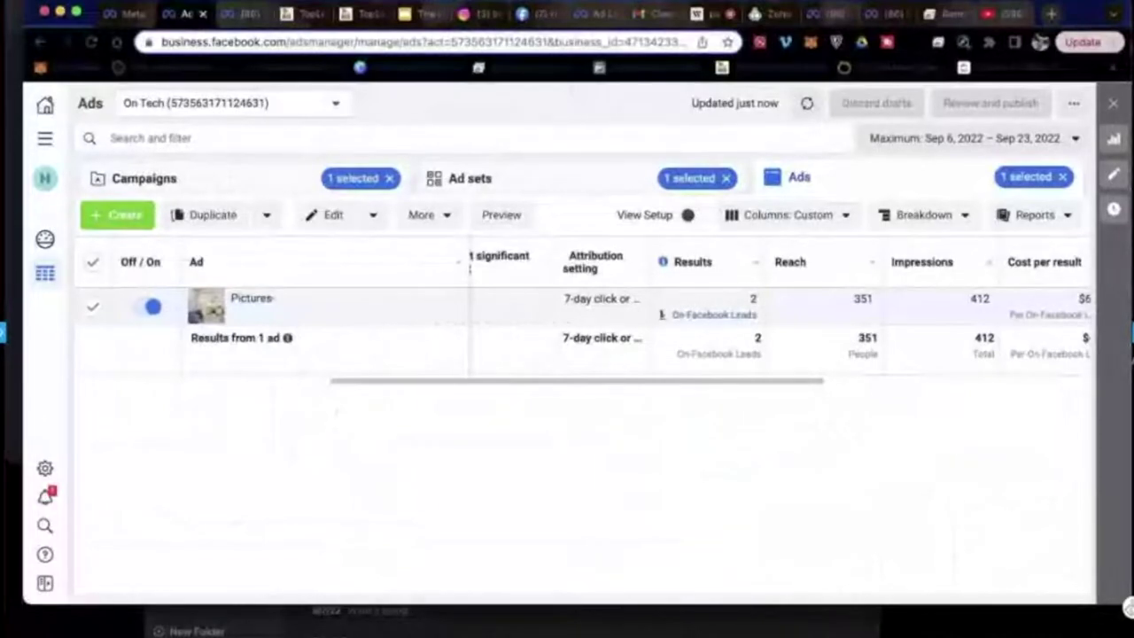
scroll(780, 310, "right", 10)
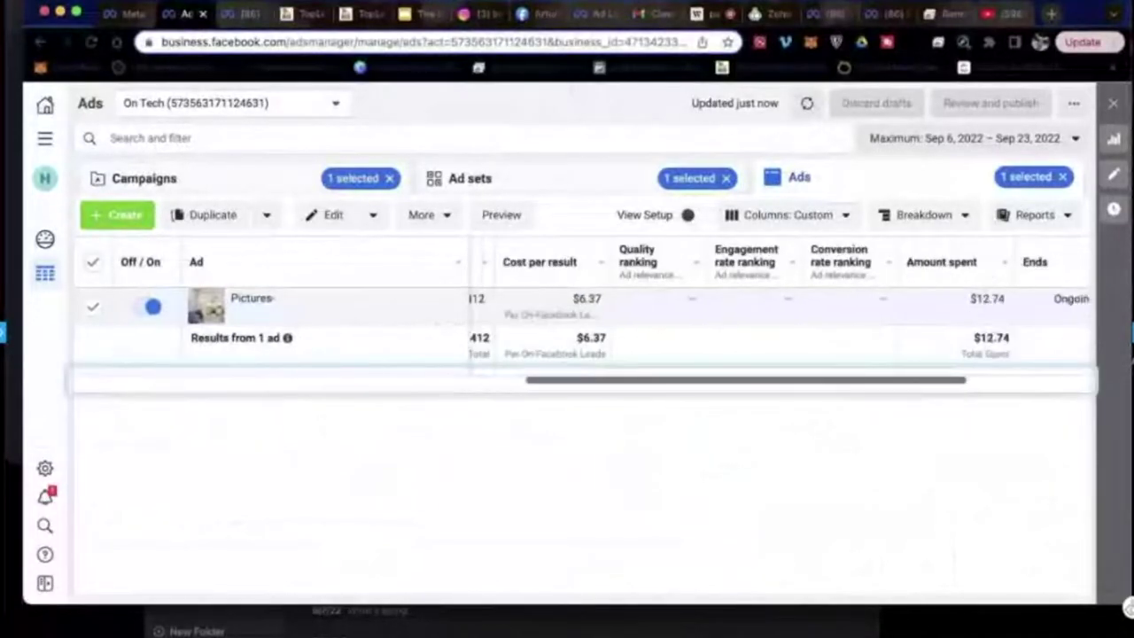
scroll(779, 310, "right", 2)
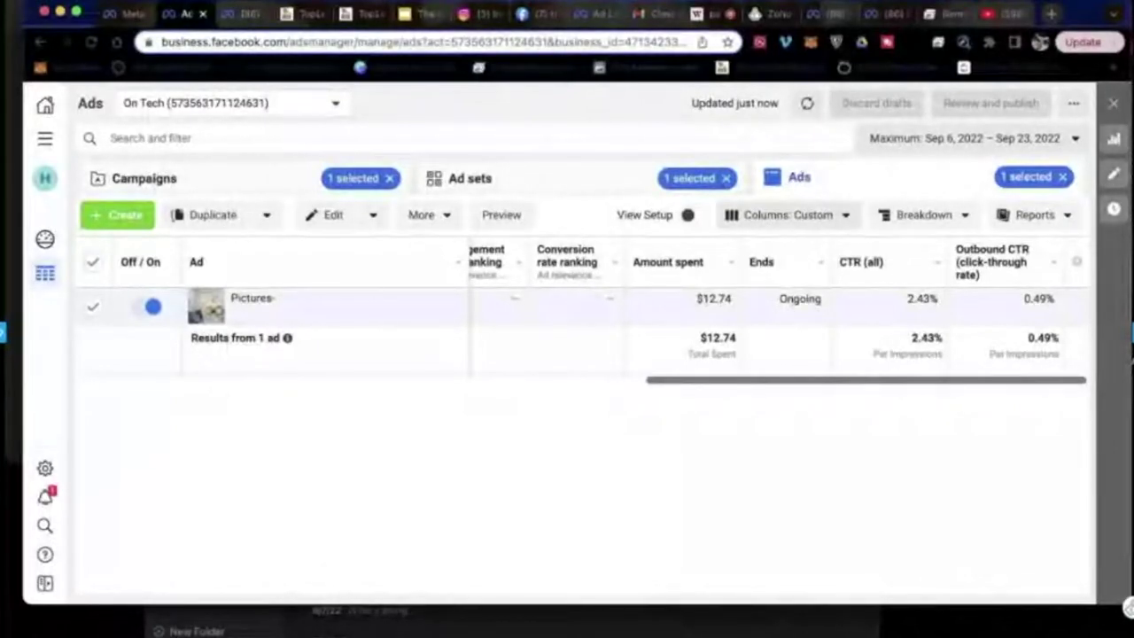
Customize the ads table columns by searching for "click" and adding Outbound clicks, and bring the new column into view.
left_click(788, 214)
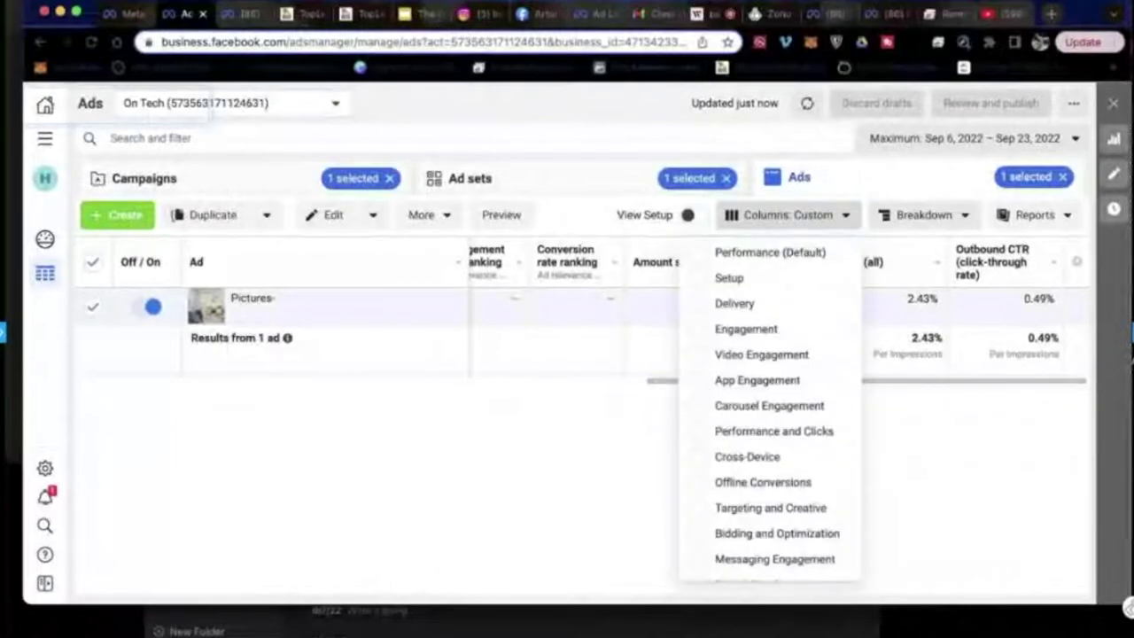
scroll(747, 456, "down", 3)
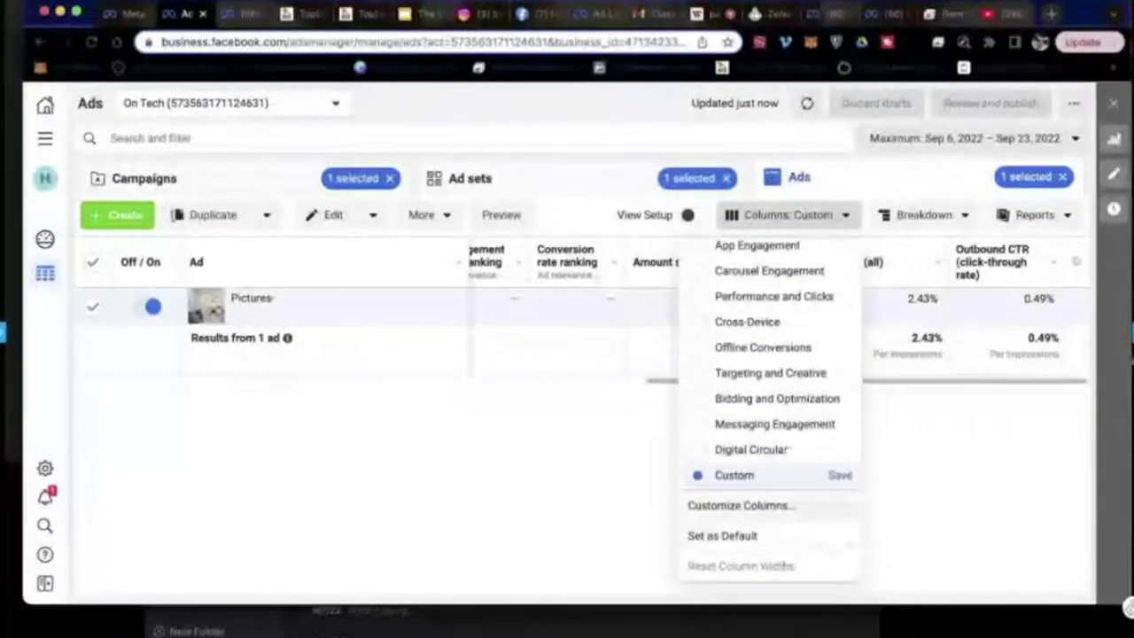
left_click(740, 505)
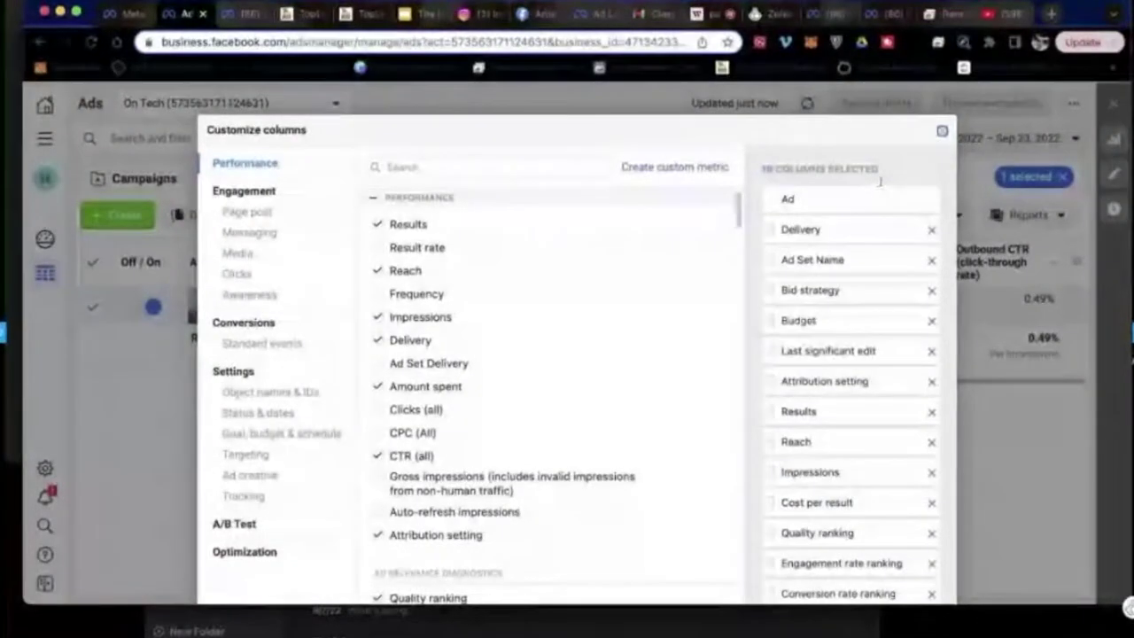
left_click(488, 167)
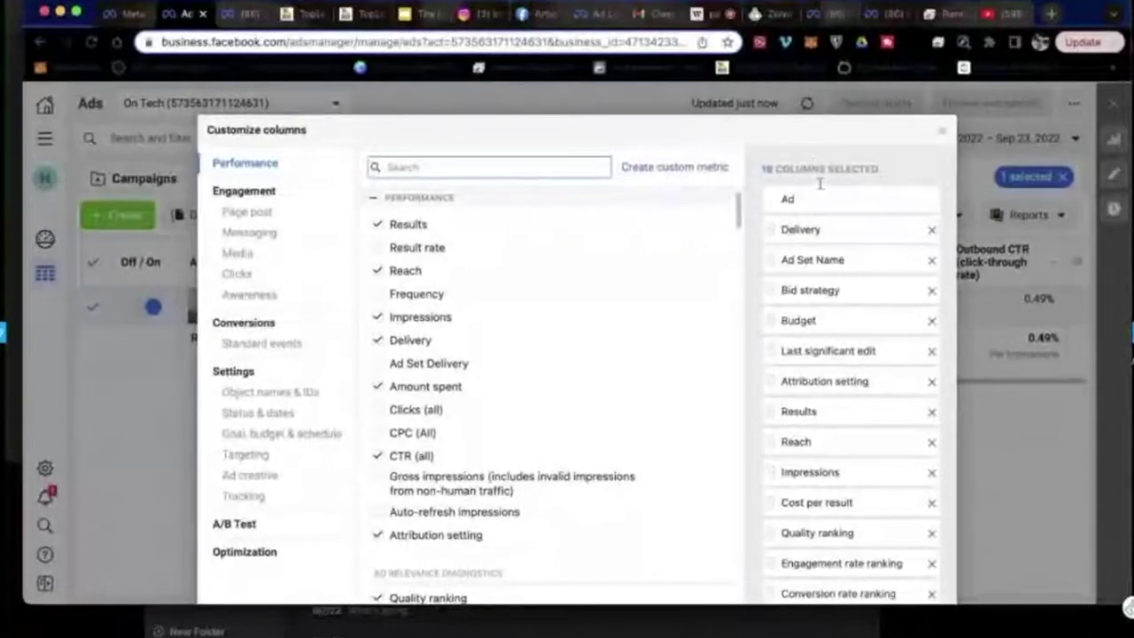
type("click")
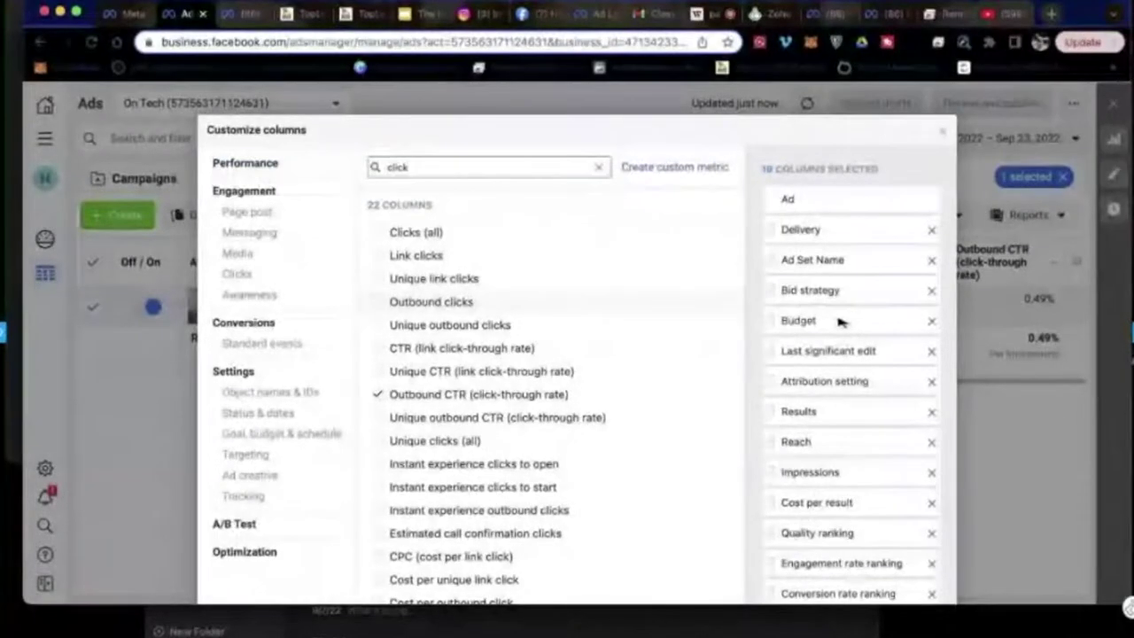
key("Return")
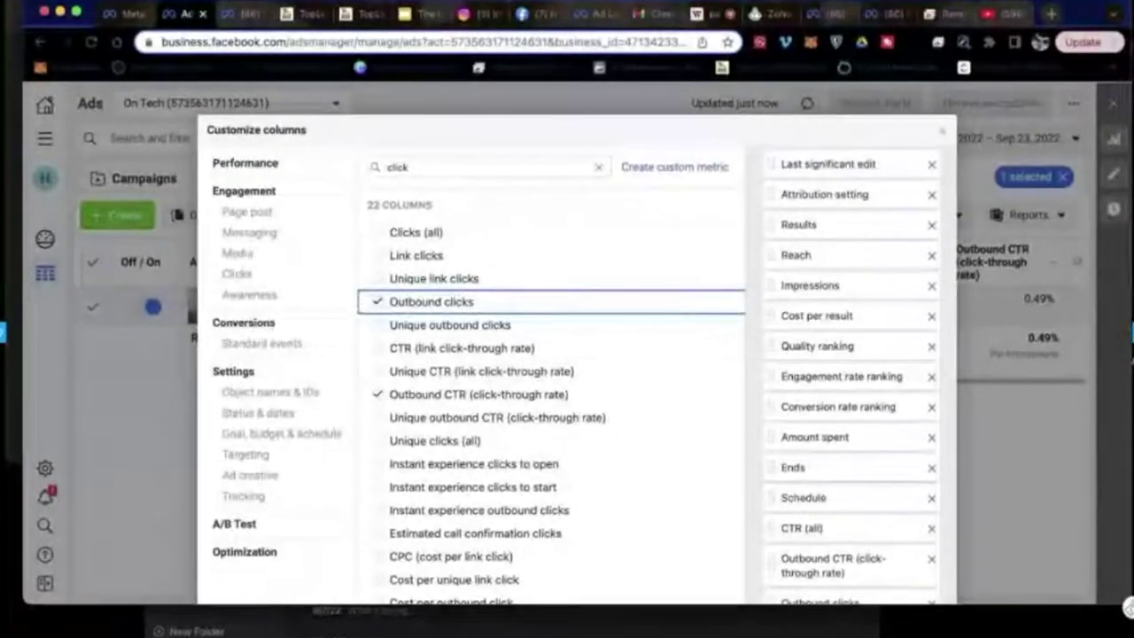
scroll(567, 355, "down", 2)
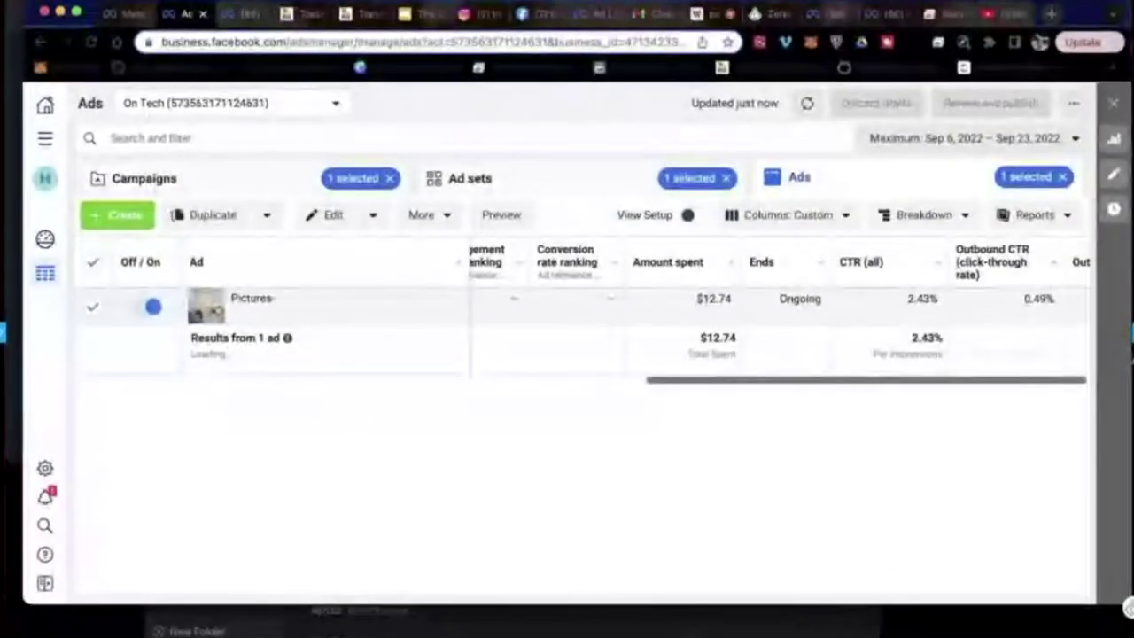
scroll(621, 301, "right", 2)
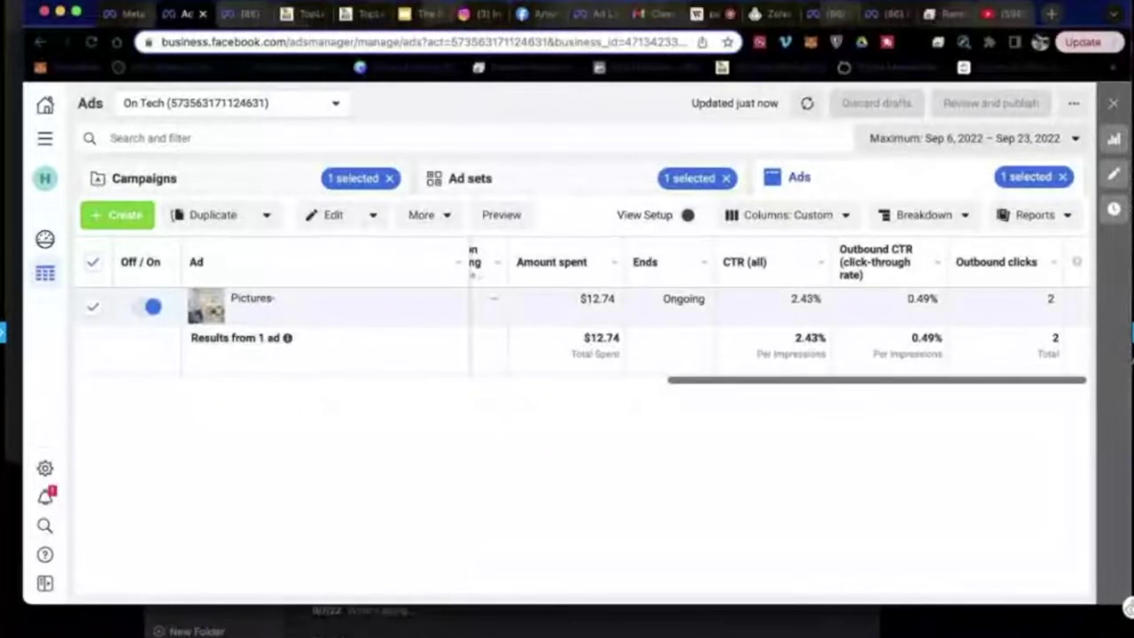
Open the Pictures ad for editing and examine its identity, format, creative, primary texts and call to action.
mouse_move(576, 337)
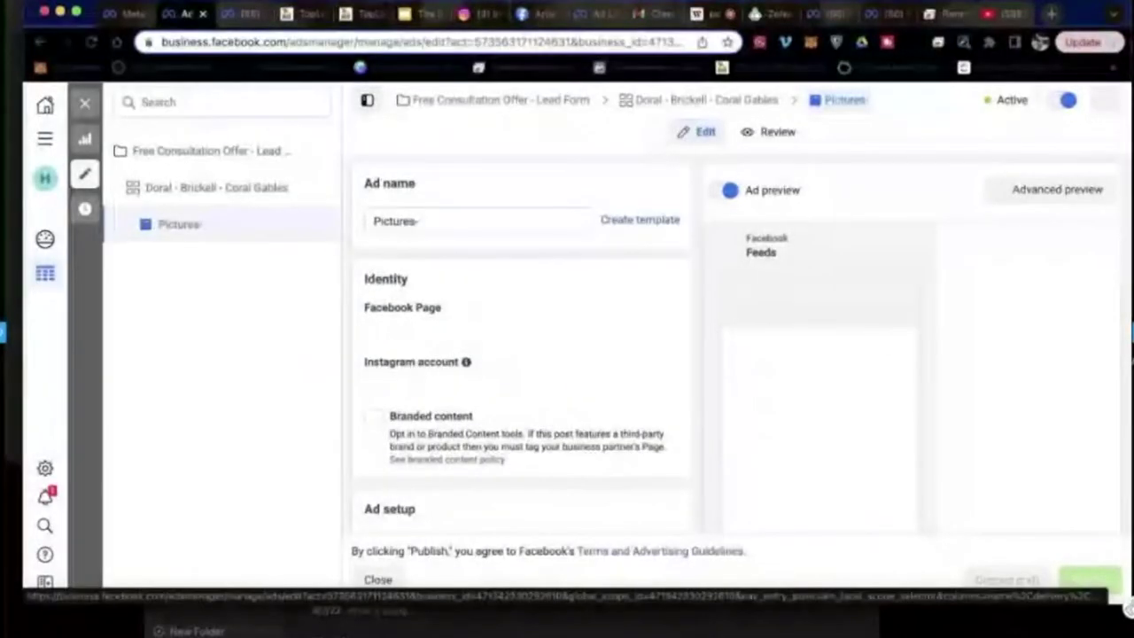
scroll(486, 385, "down", 2)
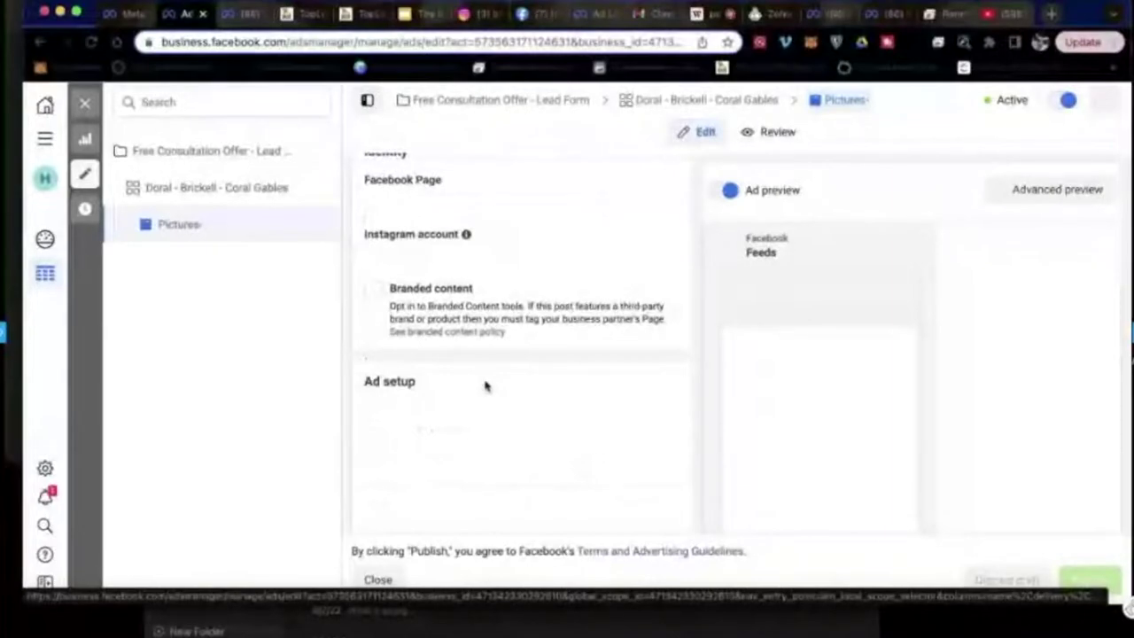
scroll(486, 385, "down", 1)
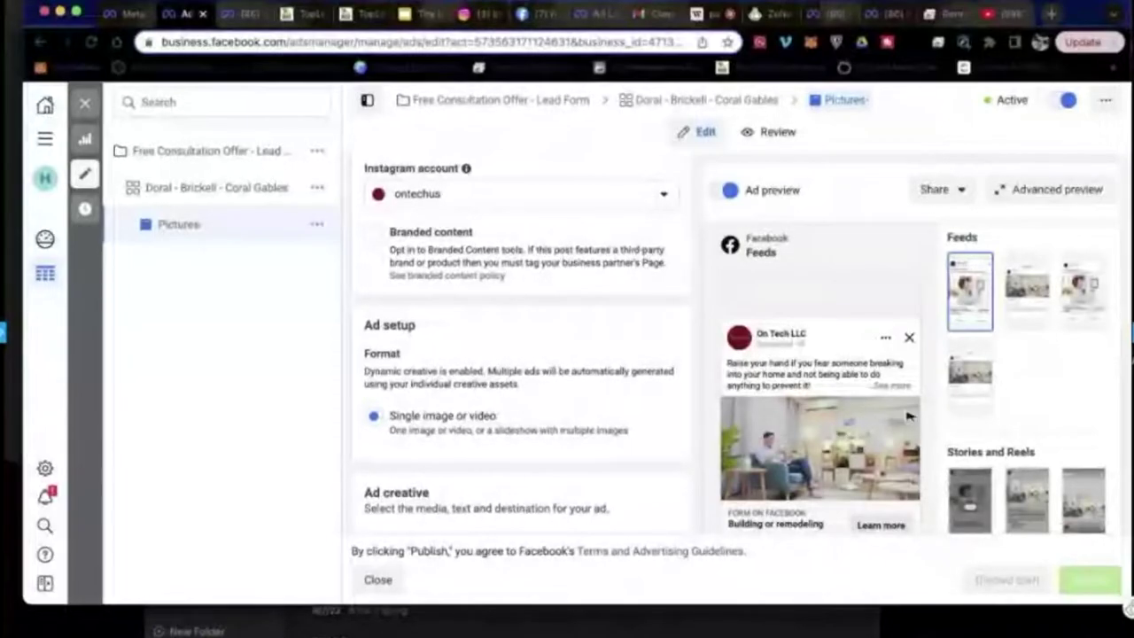
scroll(906, 415, "down", 3)
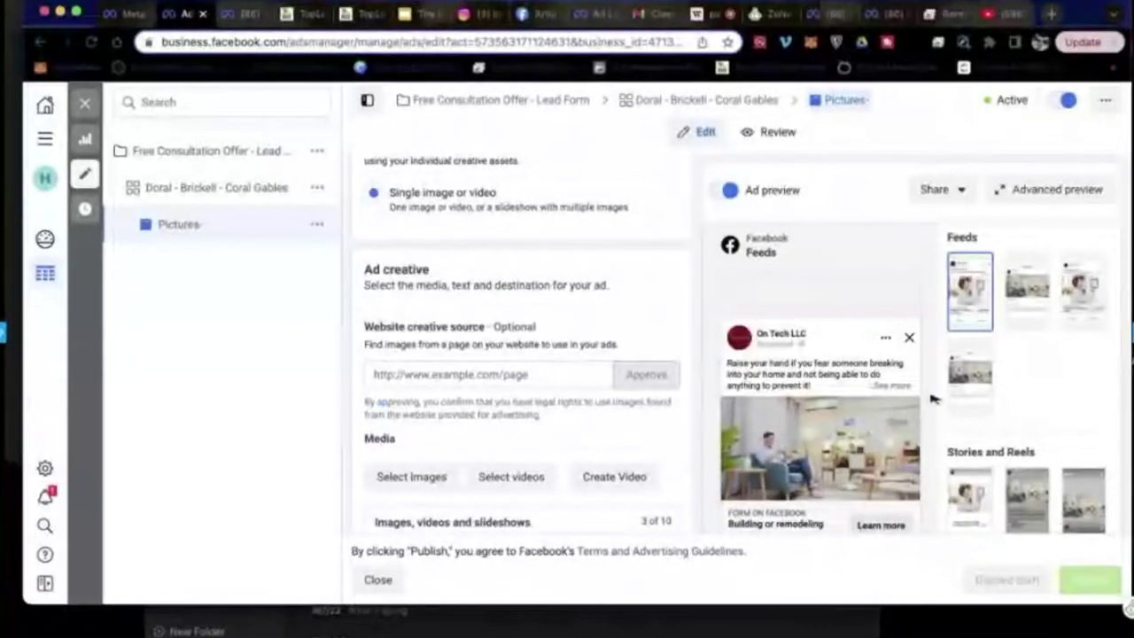
scroll(935, 399, "down", 3)
scroll(942, 395, "down", 5)
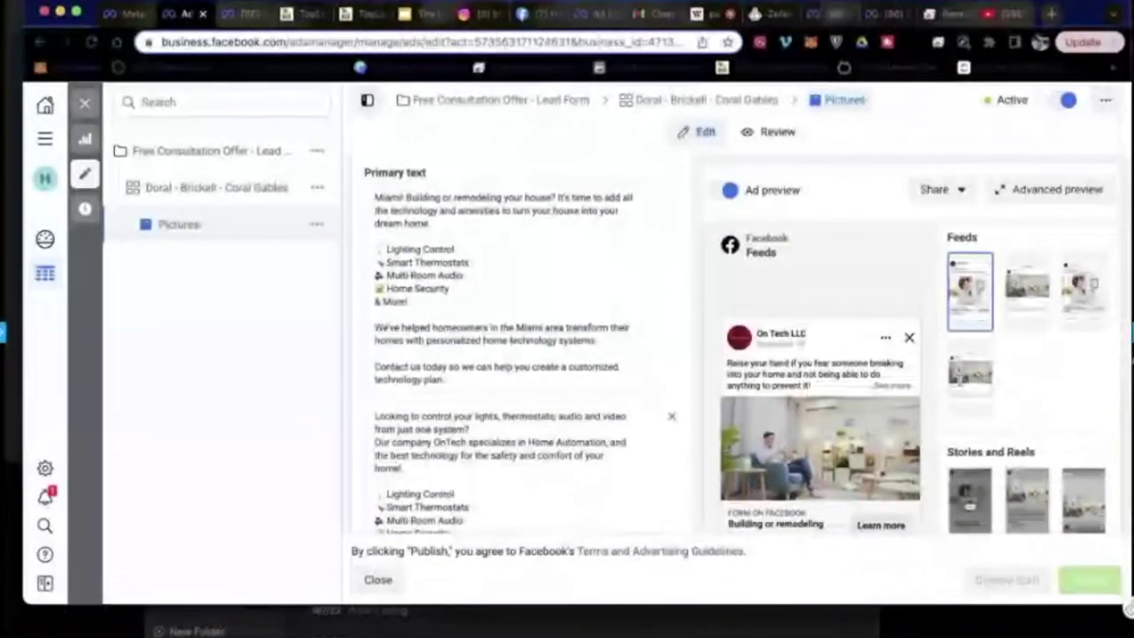
scroll(501, 346, "down", 5)
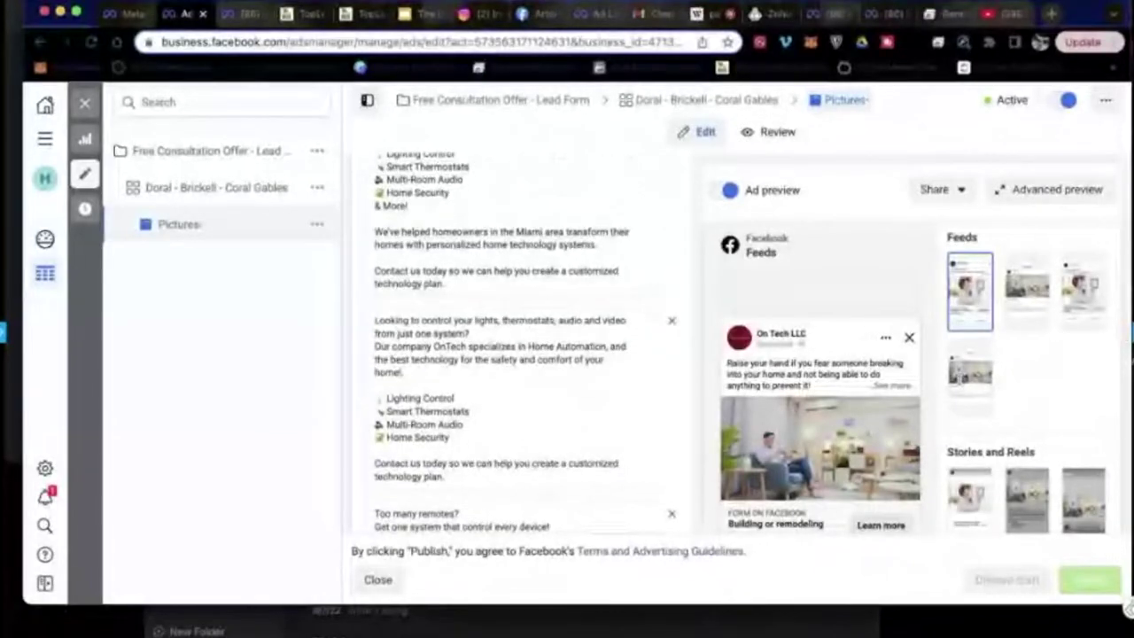
scroll(1012, 344, "down", 5)
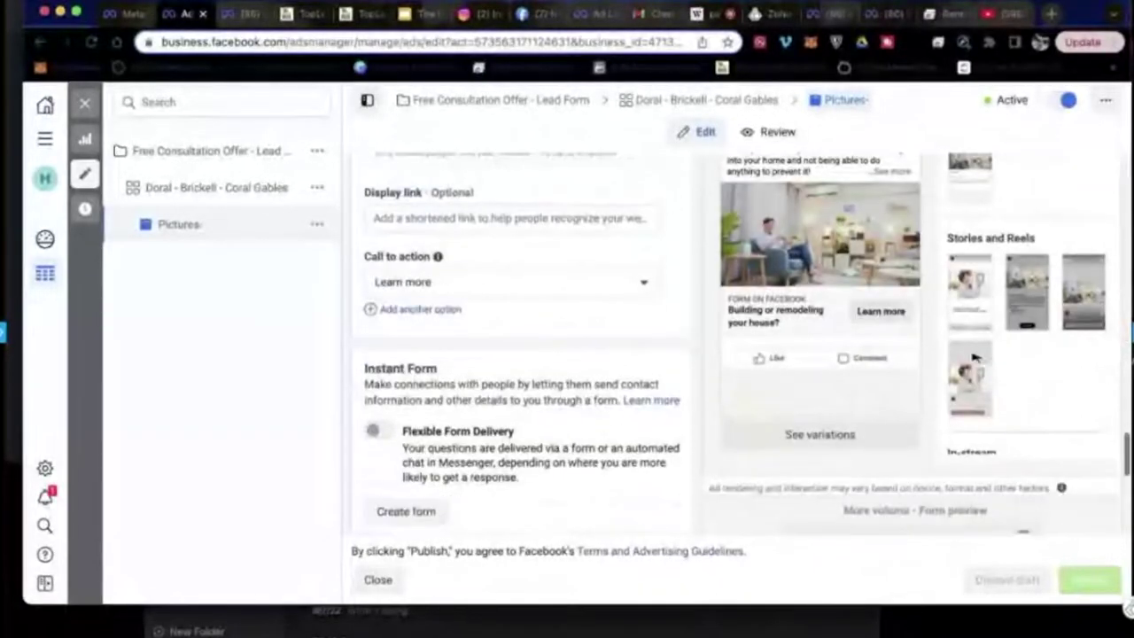
Compare the Pictures ad's primary text variations with its headlines, and examine its instant form and tracking settings.
scroll(1012, 344, "up", 5)
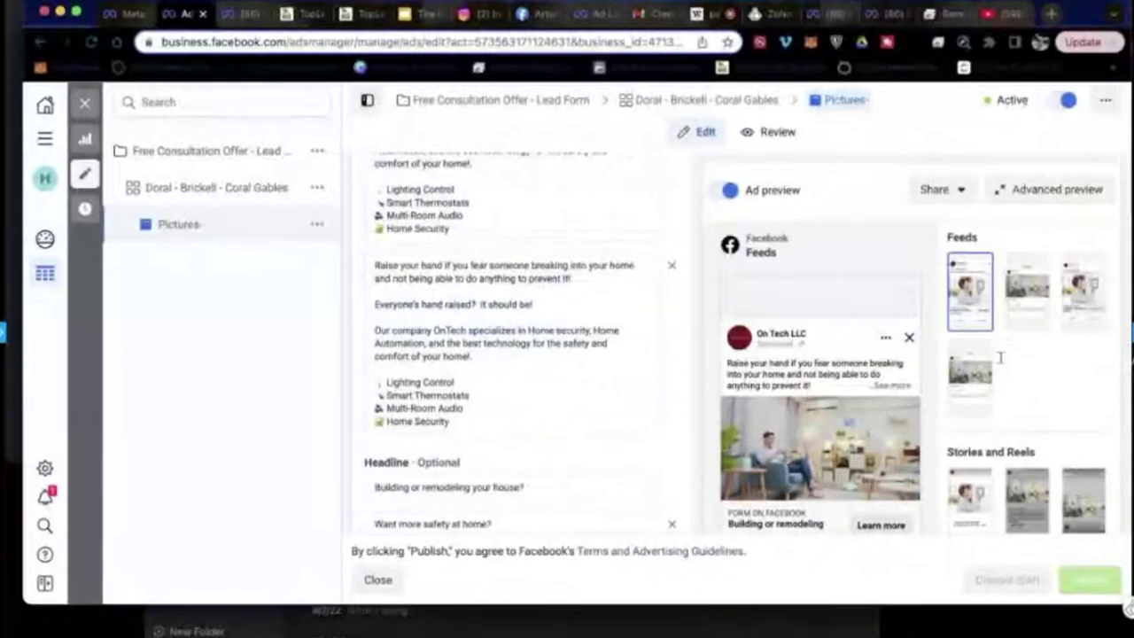
scroll(963, 476, "down", 1)
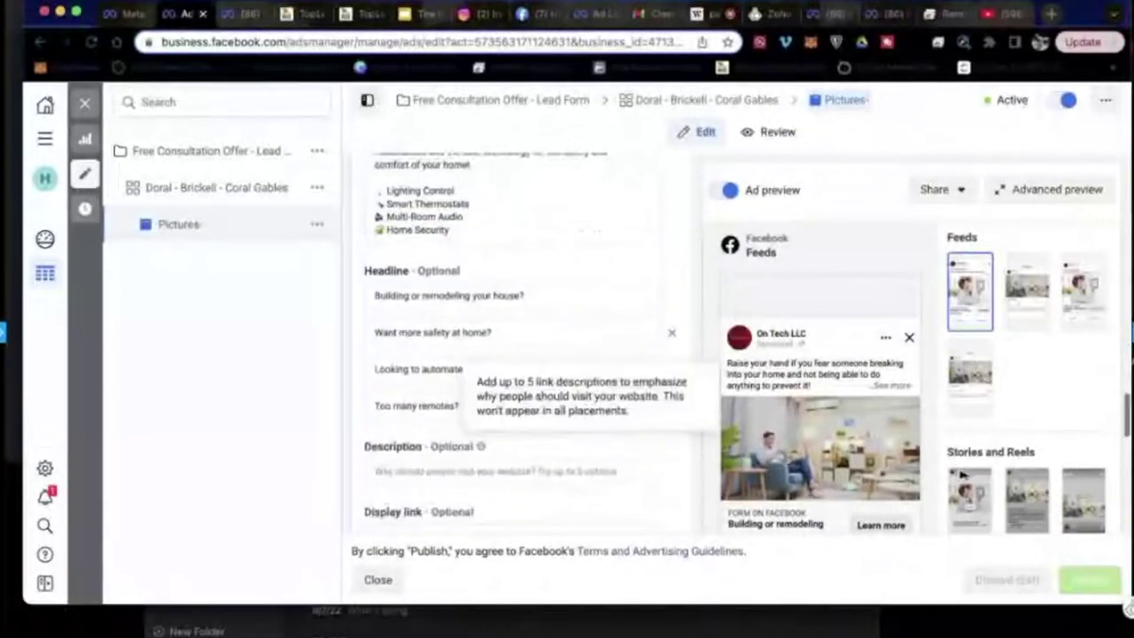
scroll(974, 483, "down", 1)
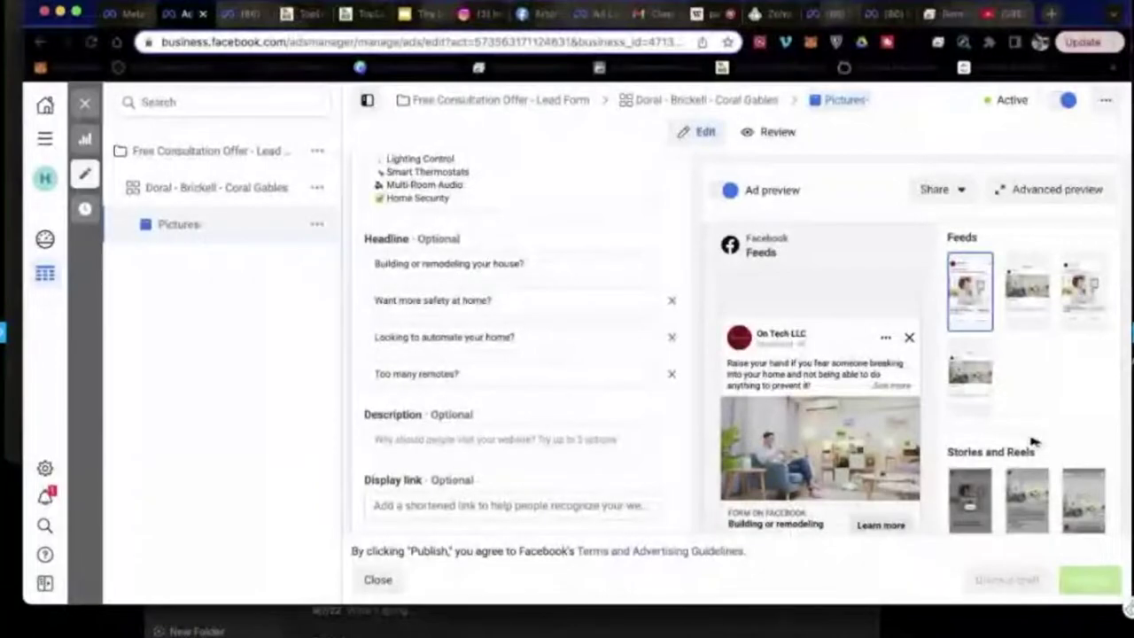
scroll(523, 337, "up", 3)
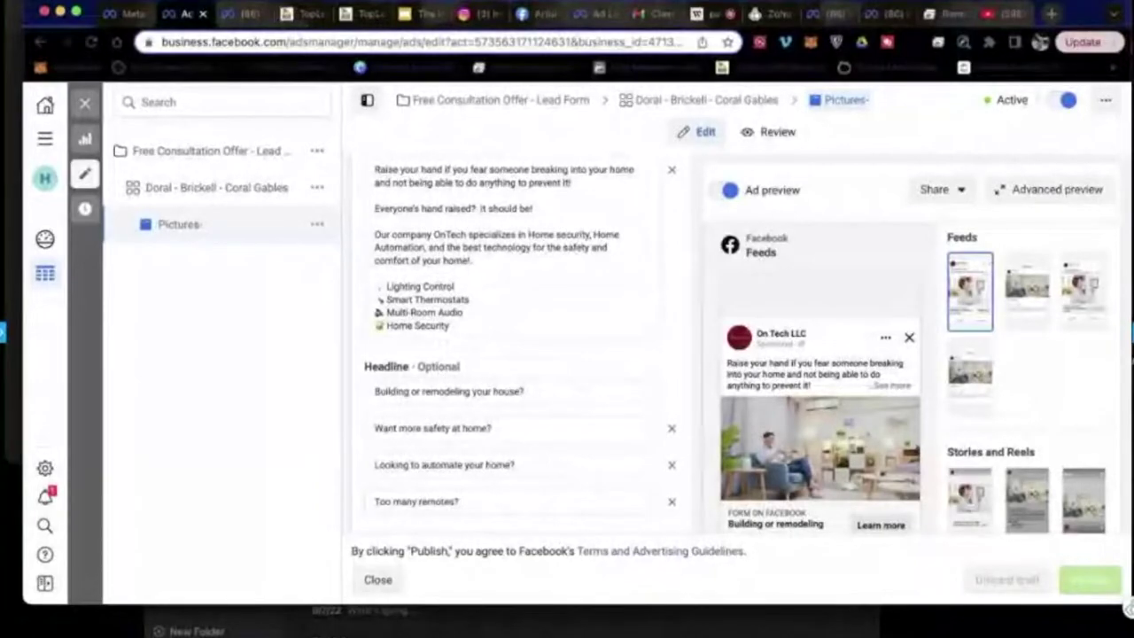
scroll(523, 346, "down", 3)
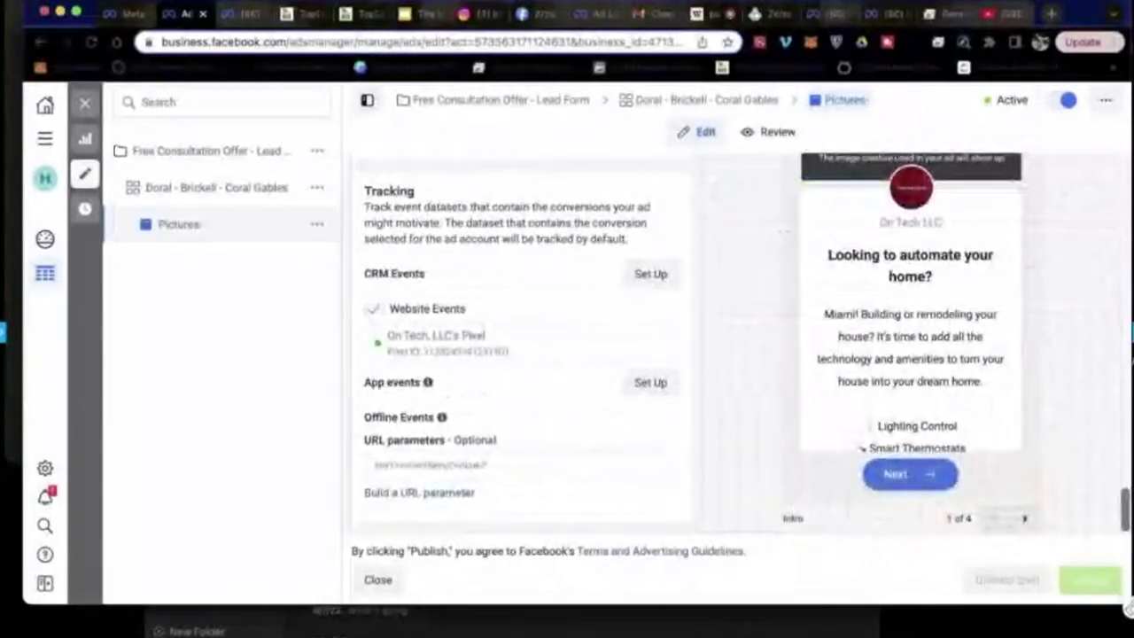
scroll(523, 345, "up", 5)
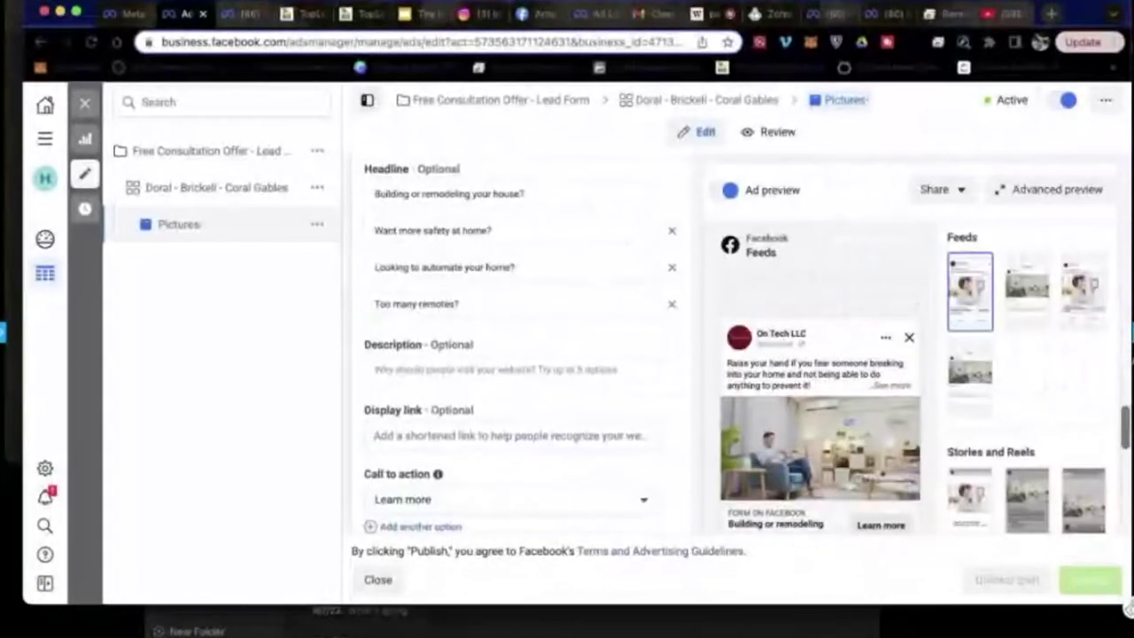
scroll(523, 346, "up", 5)
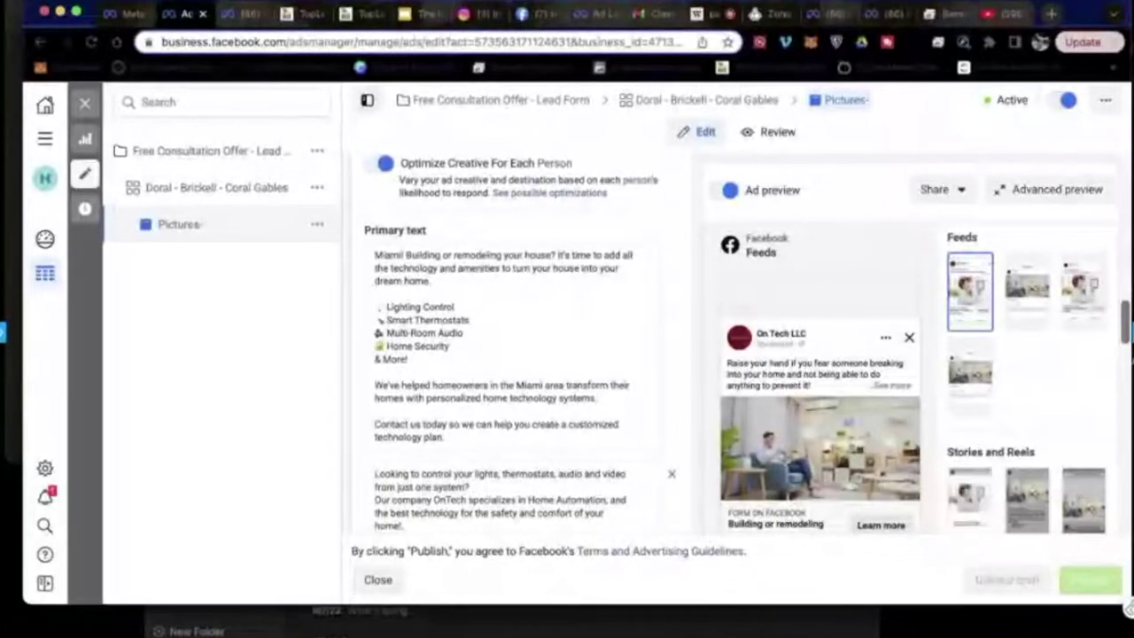
scroll(514, 346, "down", 5)
scroll(514, 345, "down", 3)
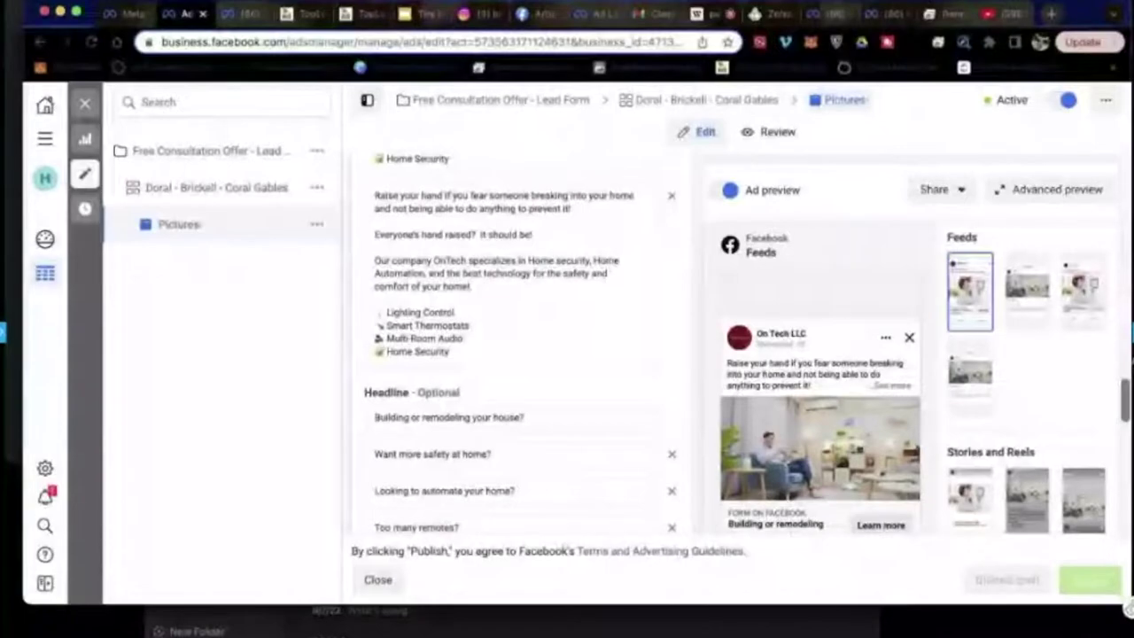
scroll(514, 345, "down", 10)
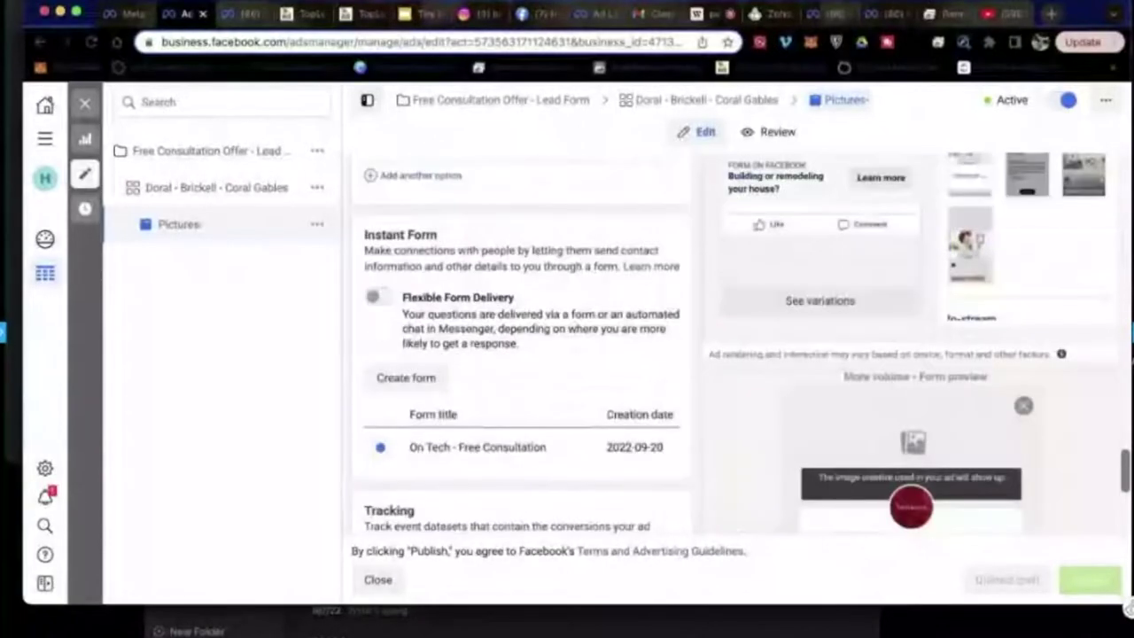
Remove the 2048 × 1080 and 2048 × 1367 images from the Pictures ad's media, keeping only the 2048 × 1360 image.
scroll(1131, 440, "up", 6)
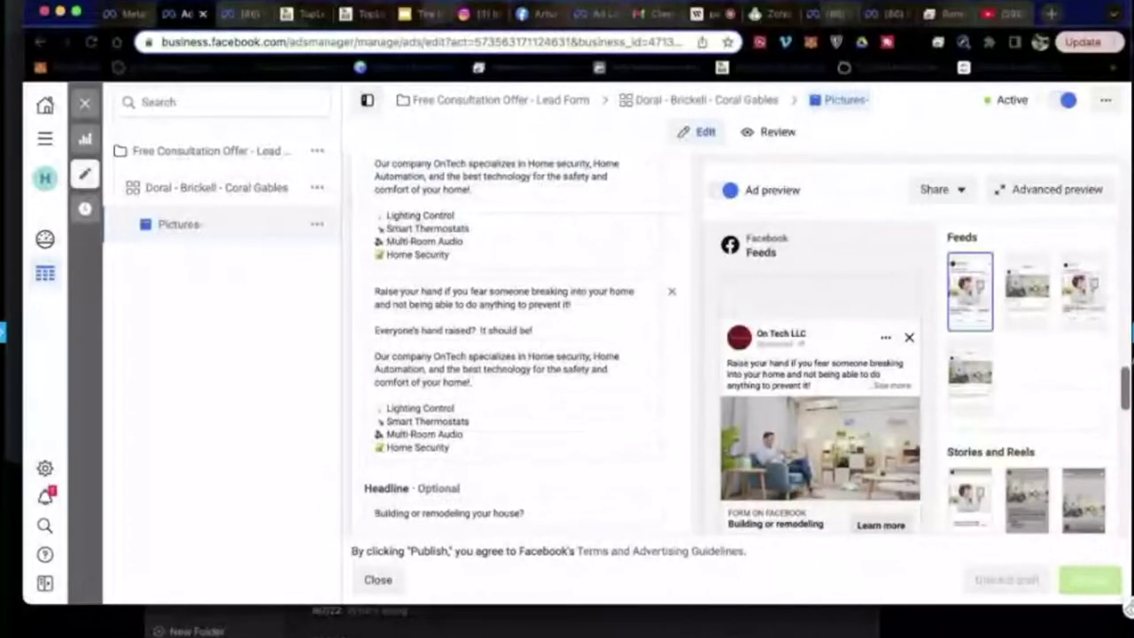
scroll(1123, 440, "up", 2)
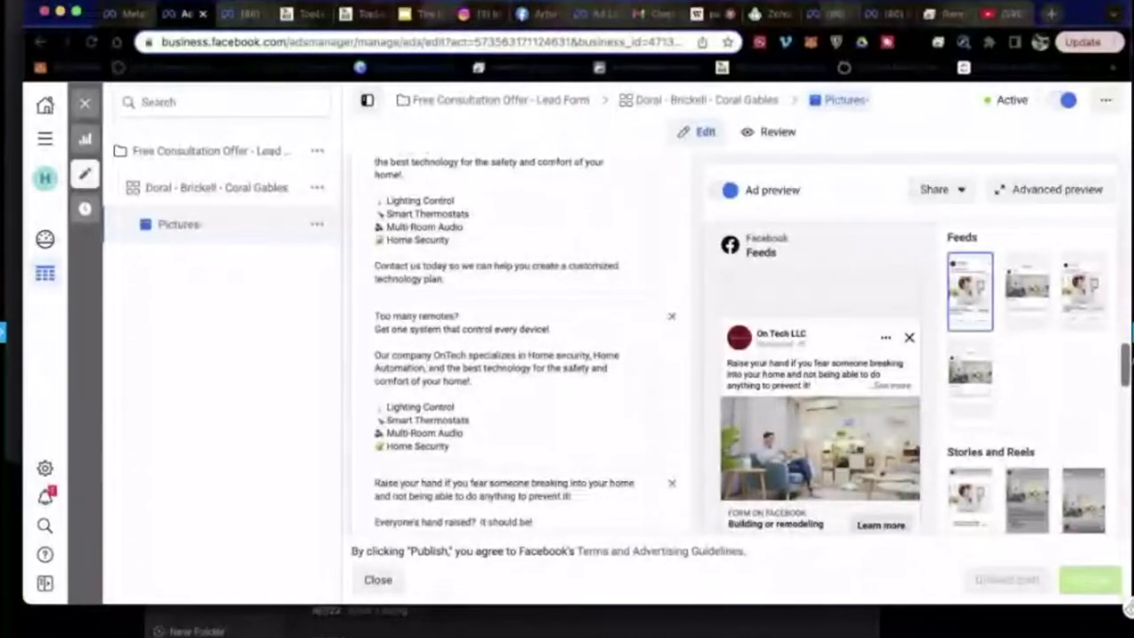
scroll(1122, 440, "up", 2)
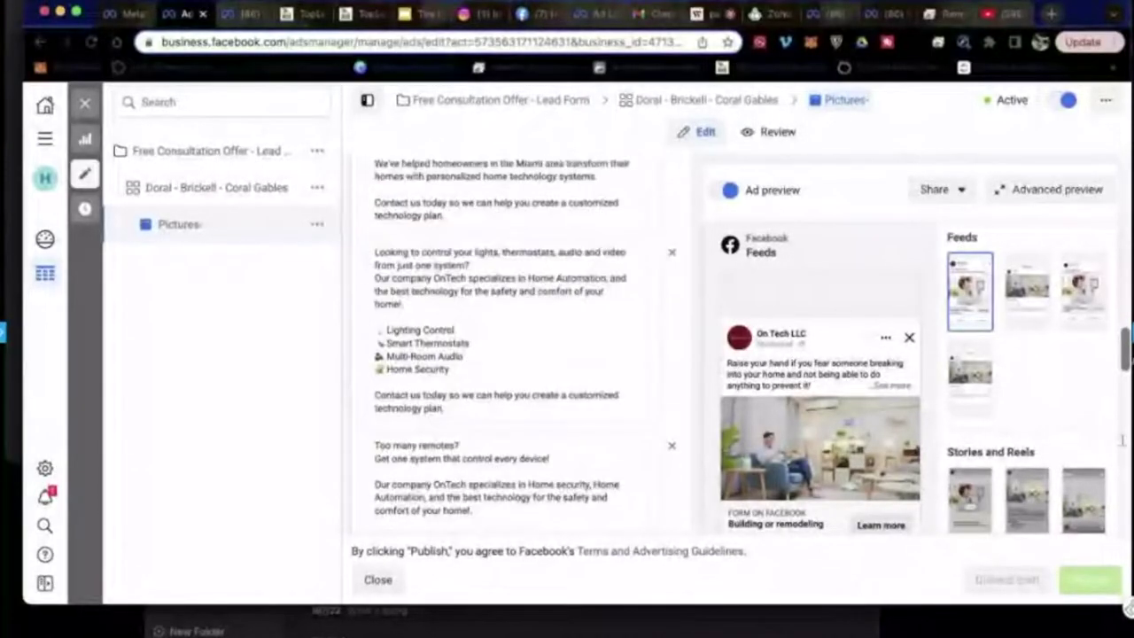
scroll(1121, 440, "up", 1)
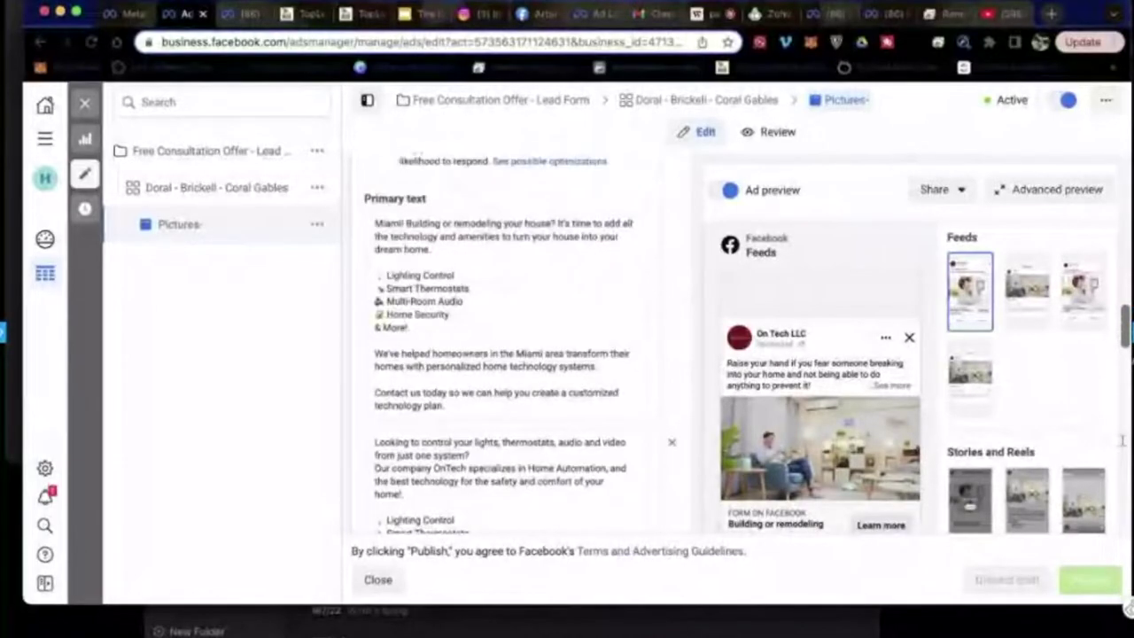
scroll(1121, 439, "up", 3)
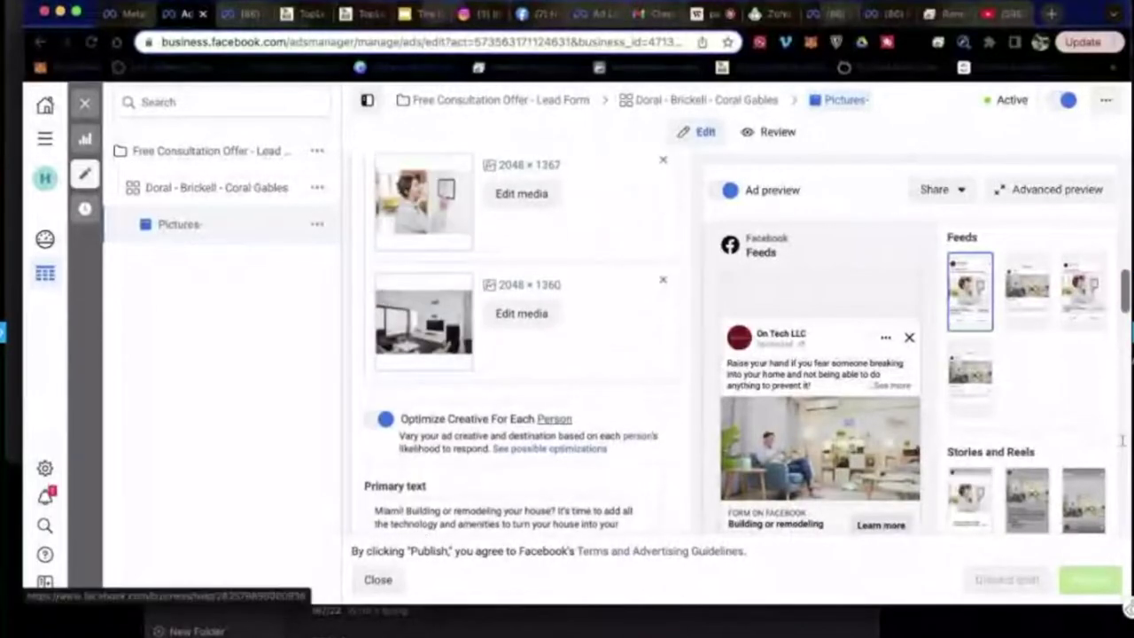
scroll(1122, 440, "up", 1)
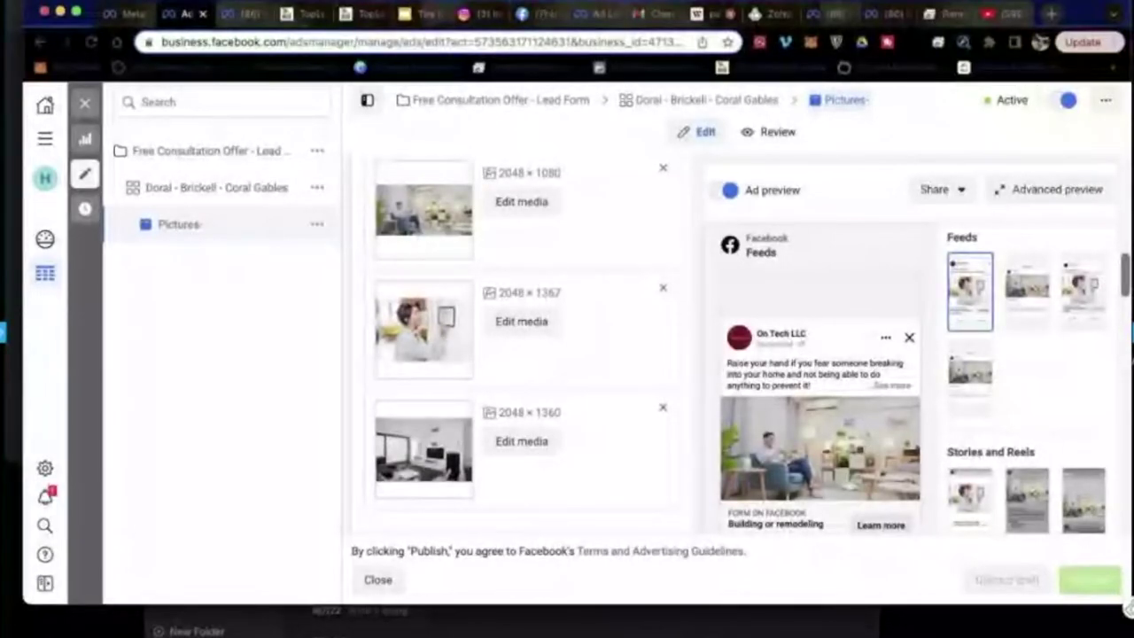
scroll(523, 346, "up", 1)
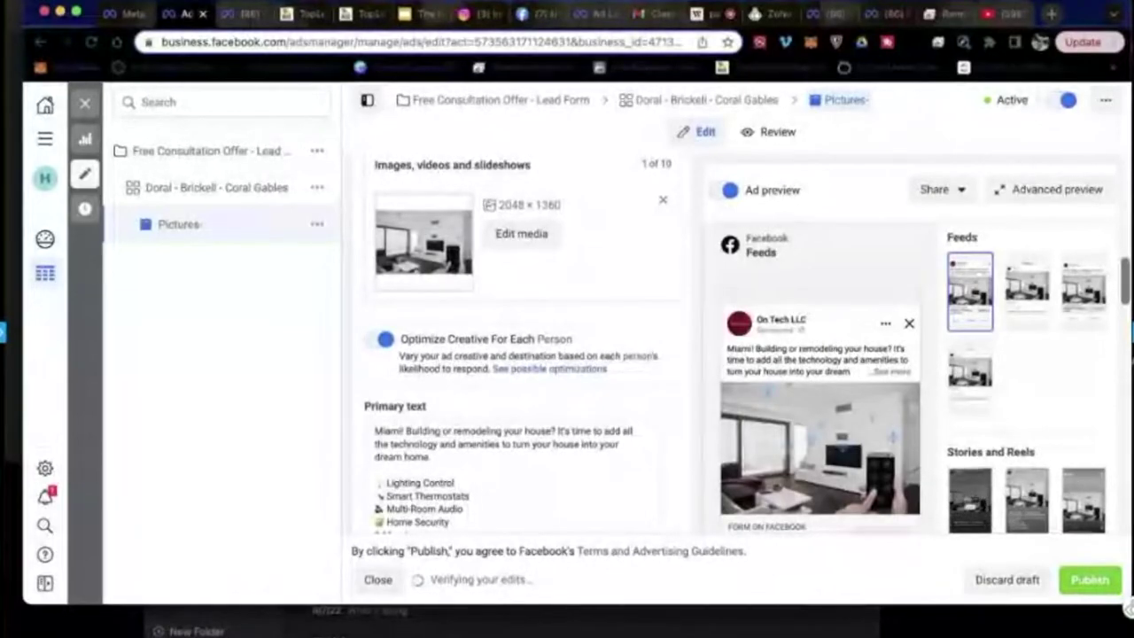
Examine the Pictures ad's primary text variations, headlines, call to action and instant form.
scroll(501, 346, "down", 5)
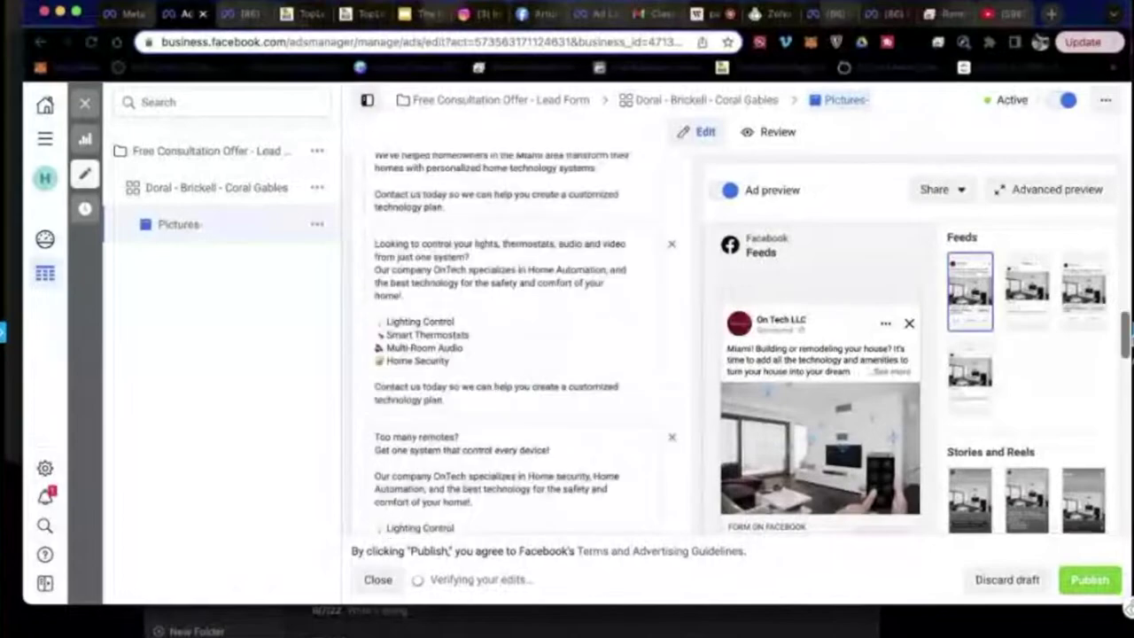
scroll(500, 345, "down", 10)
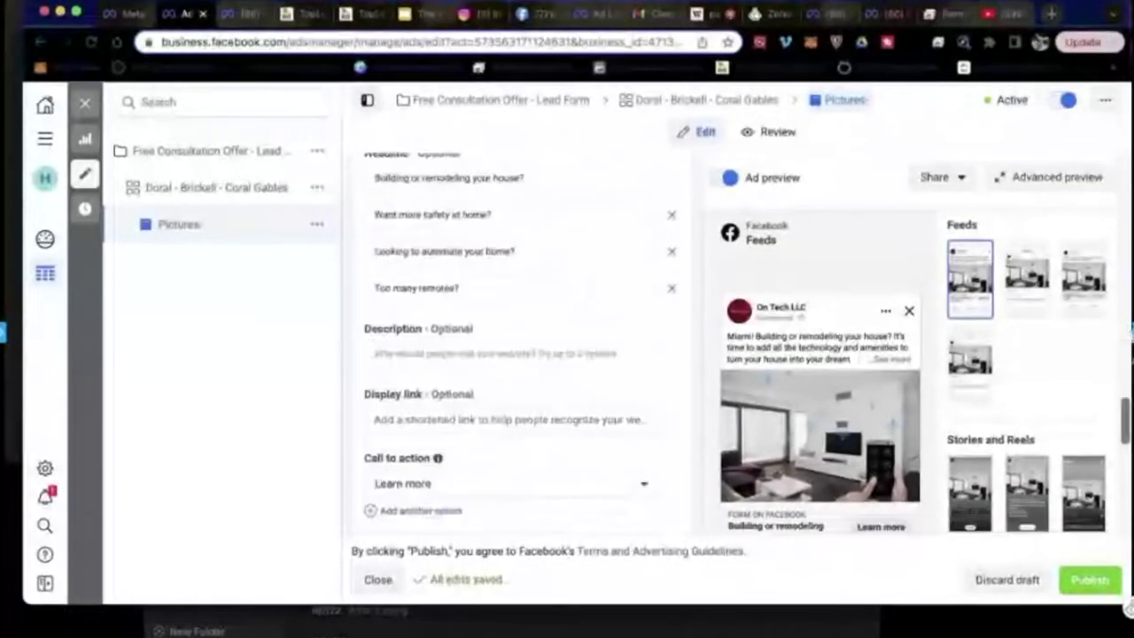
scroll(501, 345, "down", 5)
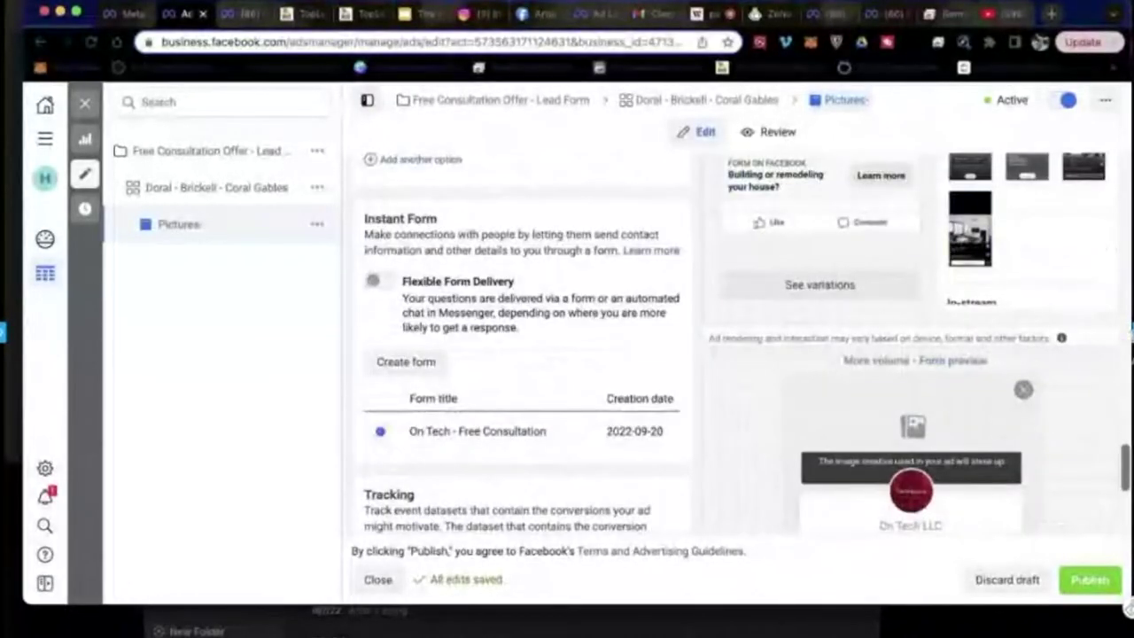
scroll(523, 345, "up", 5)
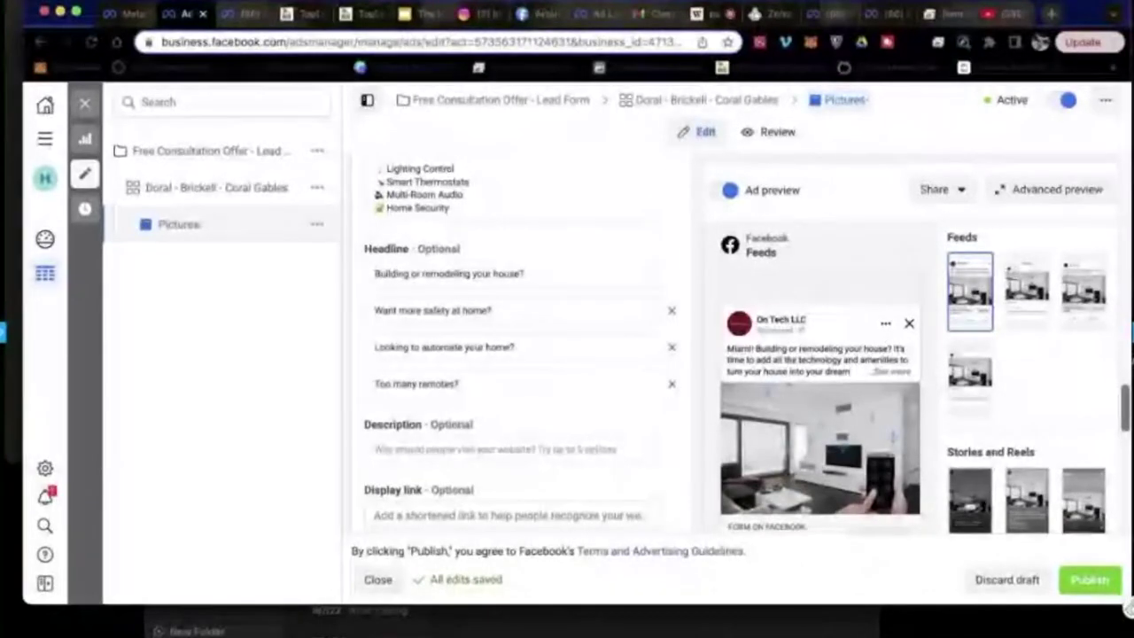
scroll(523, 355, "up", 4)
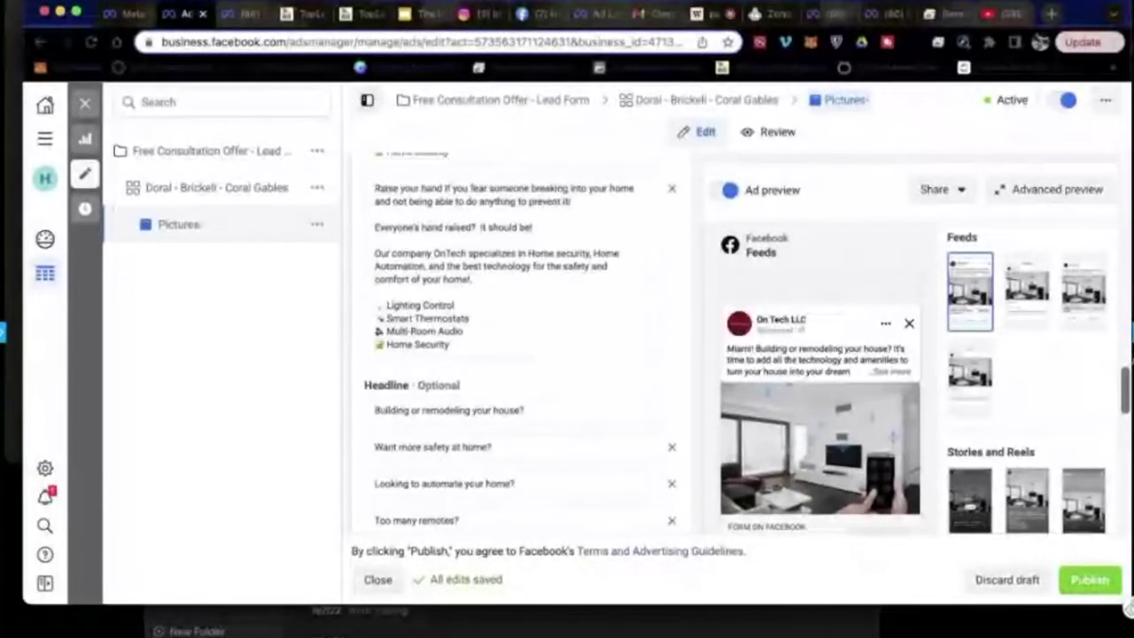
scroll(523, 355, "up", 3)
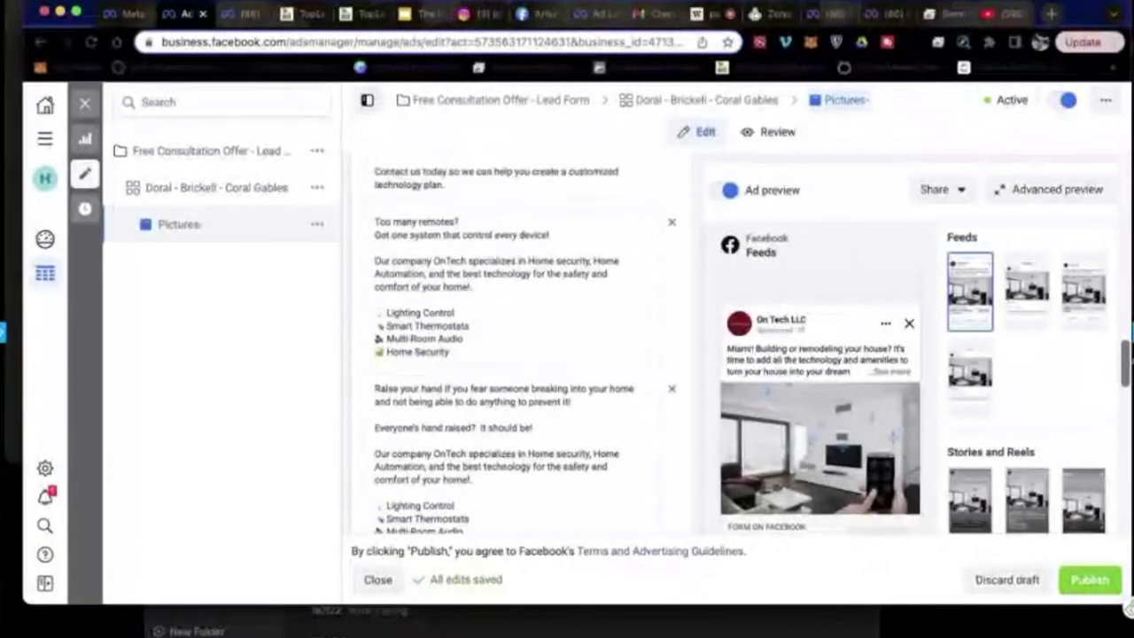
scroll(552, 326, "down", 1)
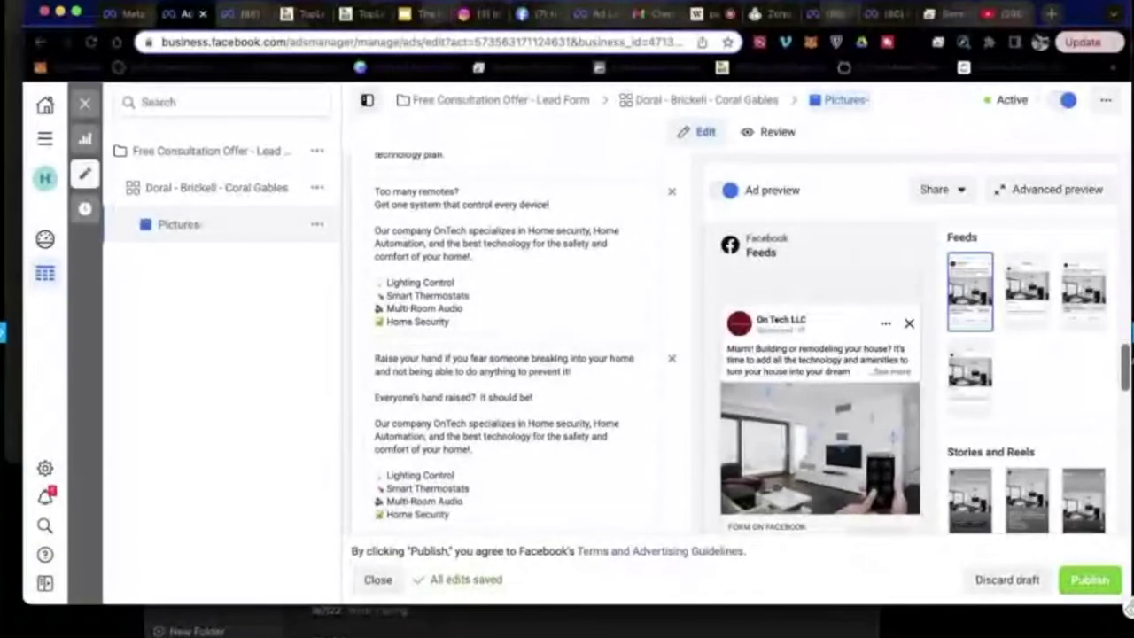
left_click(450, 406)
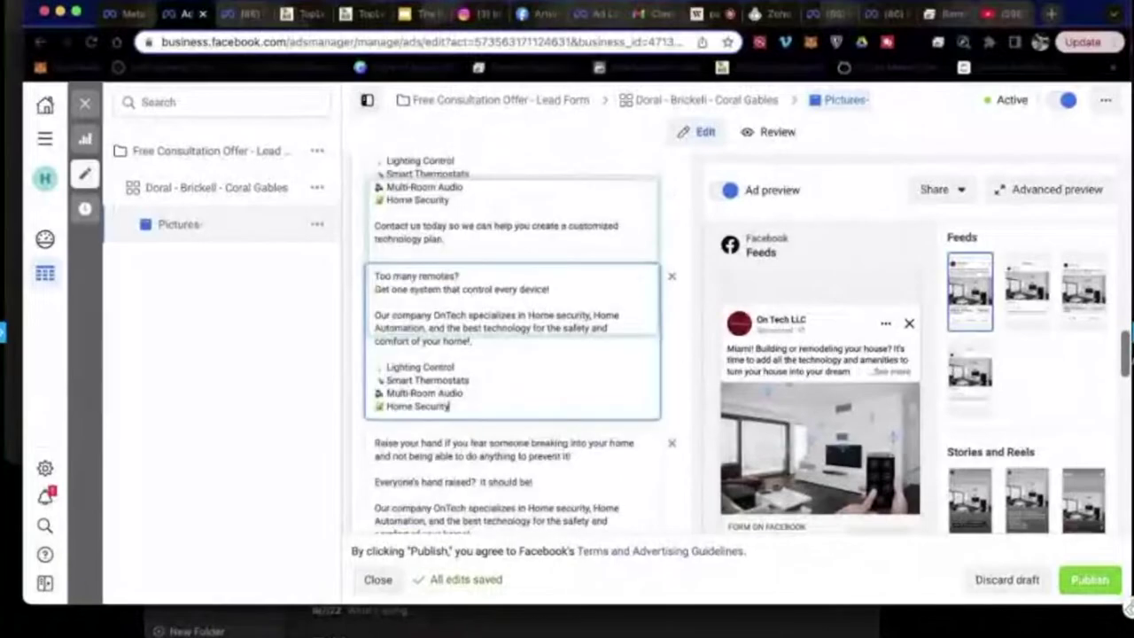
scroll(514, 345, "up", 4)
scroll(514, 346, "up", 2)
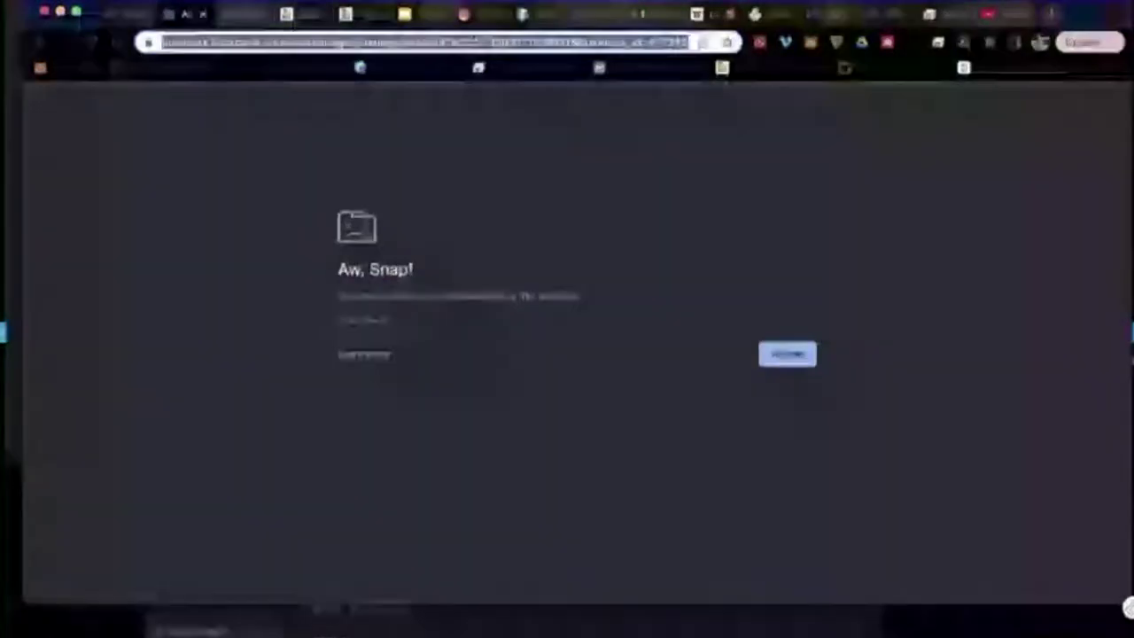
Reload the crashed Ads Manager page to bring back the Pictures ad editor.
key("Return")
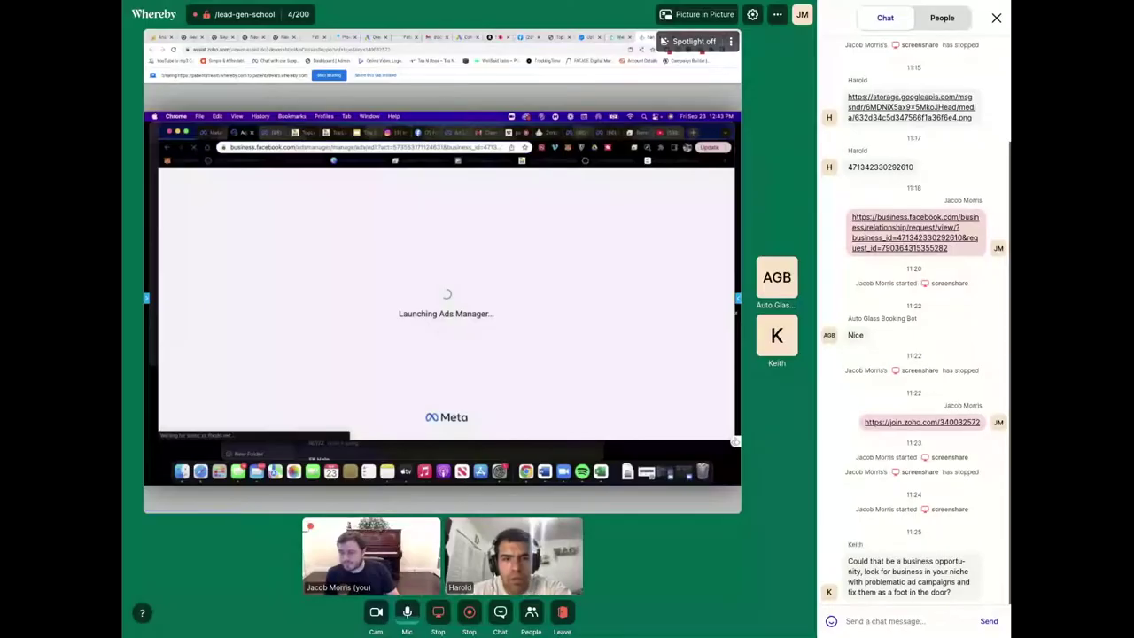
left_click(438, 611)
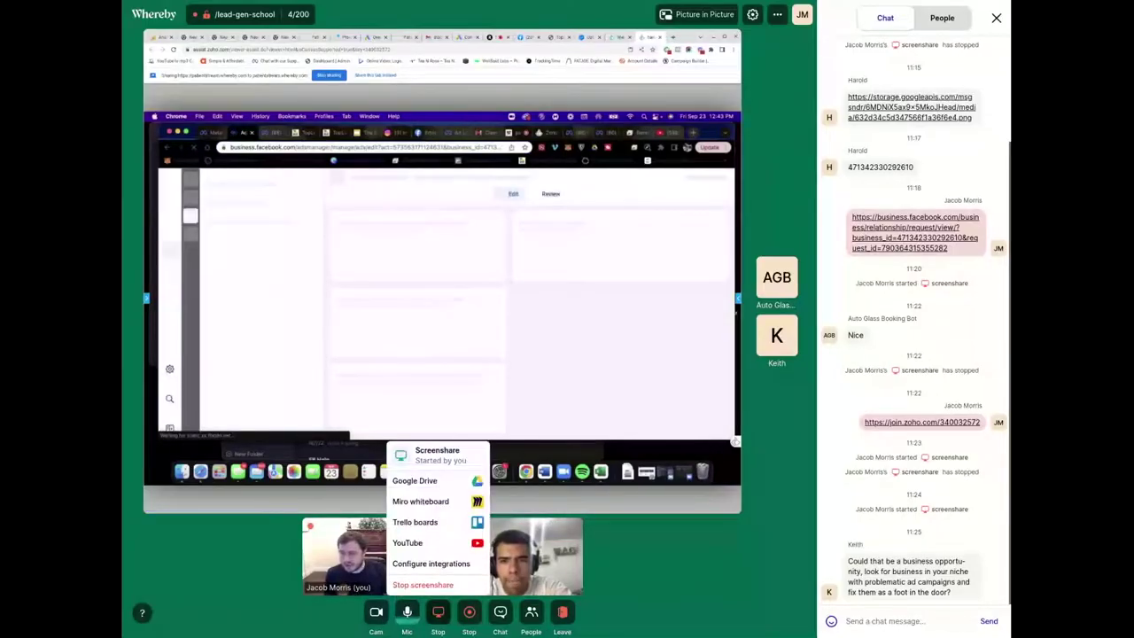
key("Escape")
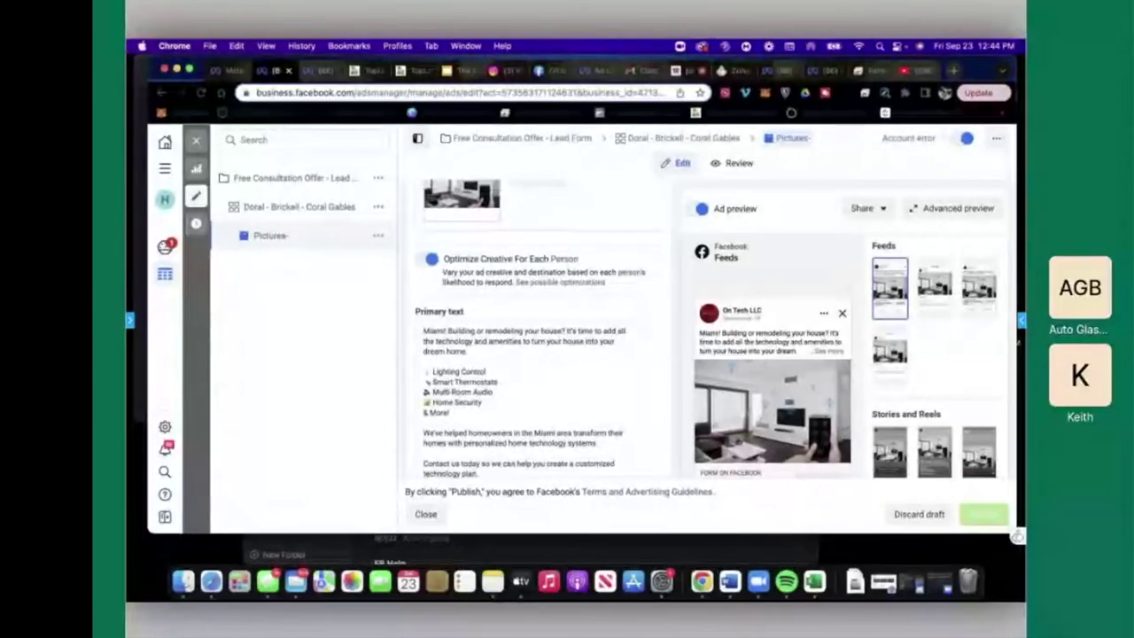
Copy the Pictures ad's first primary text into the Primary Text of the new template in UpHex.
scroll(1004, 381, "down", 1)
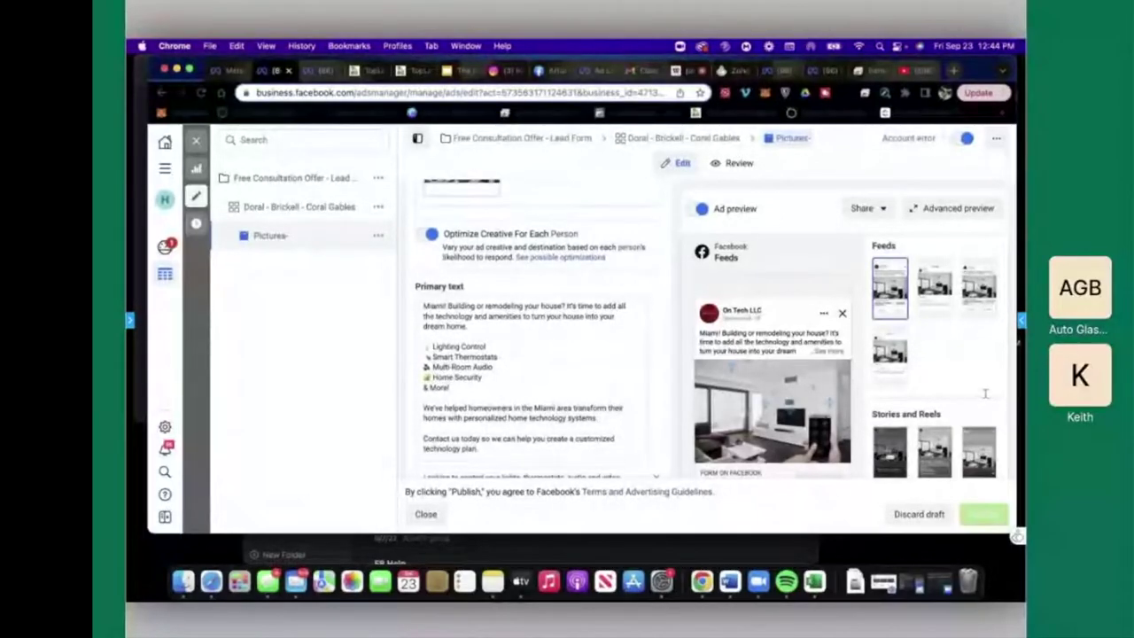
left_click_drag(838, 468, 701, 329)
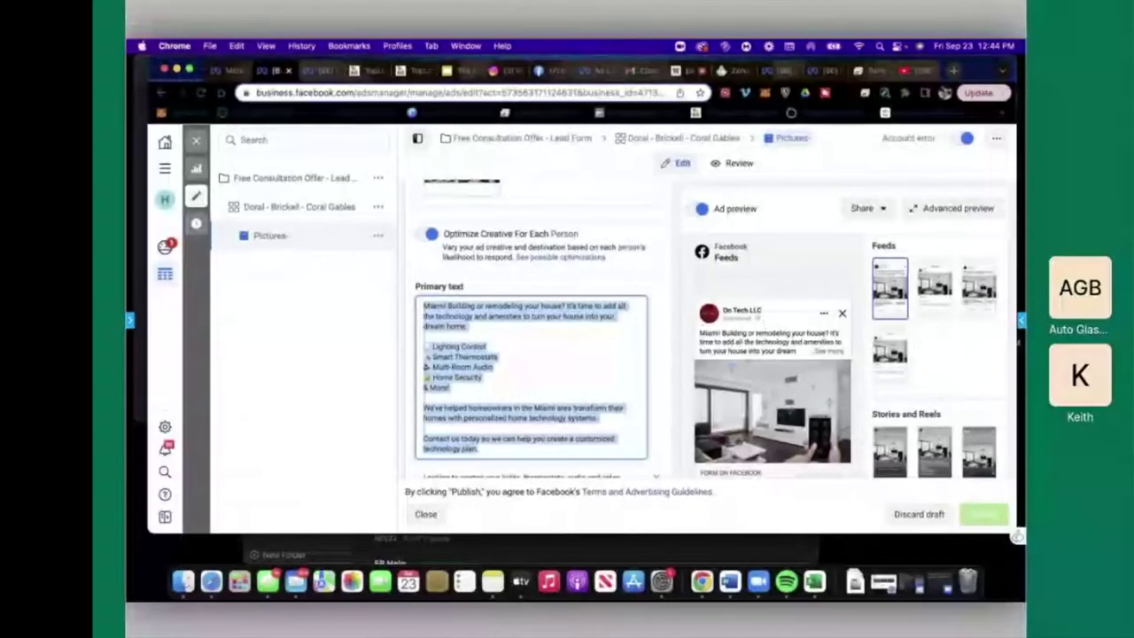
key("super+c")
key("super+Tab")
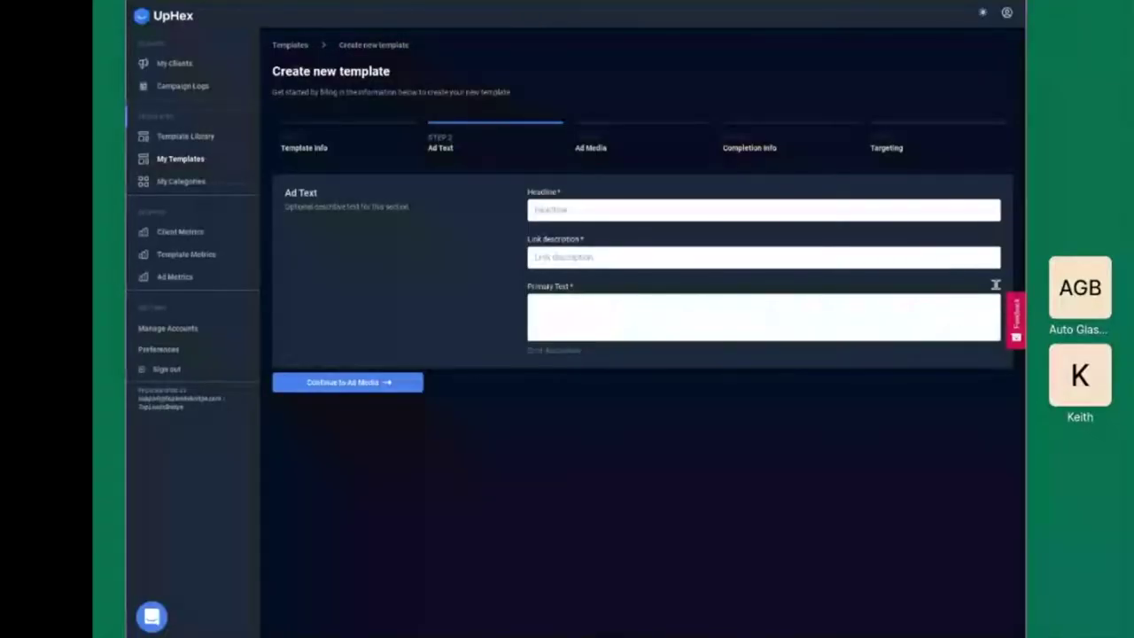
key("super+v")
scroll(999, 319, "up", 3)
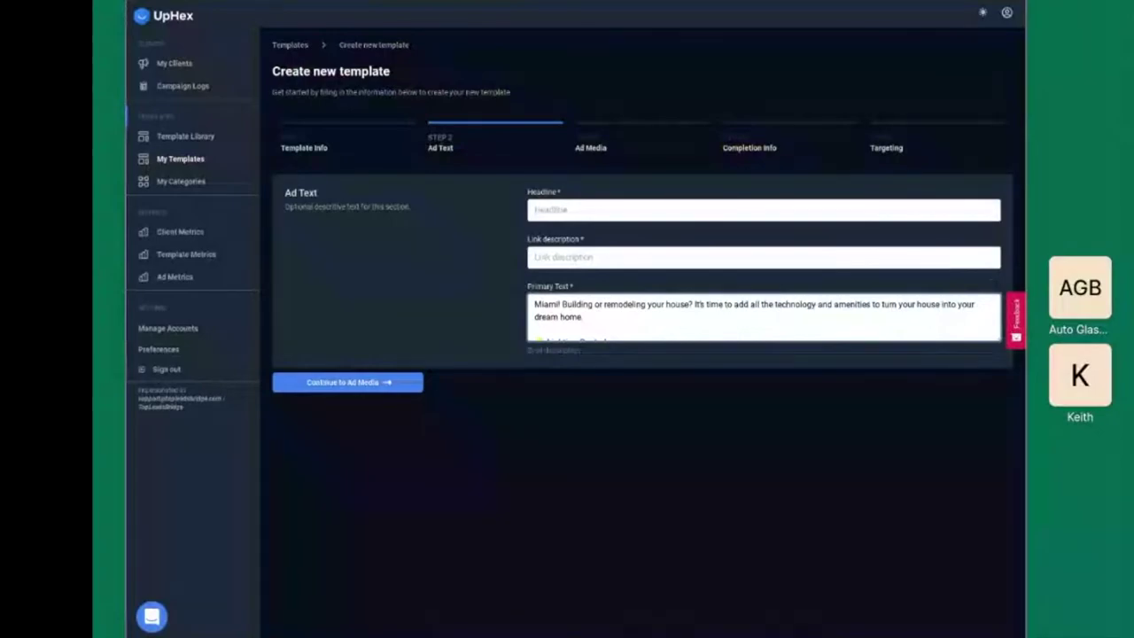
In the template's primary text, replace "Miami" with "{{city.name}}" and "Building or remodeling" with "Looking to upgrade".
double_click(550, 305)
type("{{city. name}}")
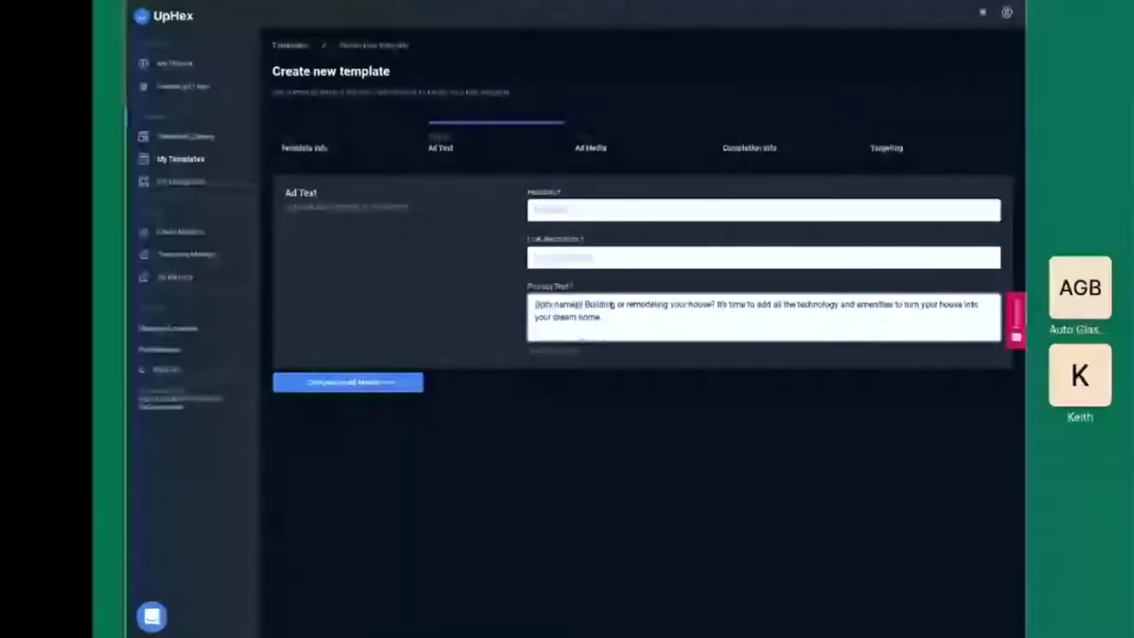
left_click_drag(585, 304, 669, 304)
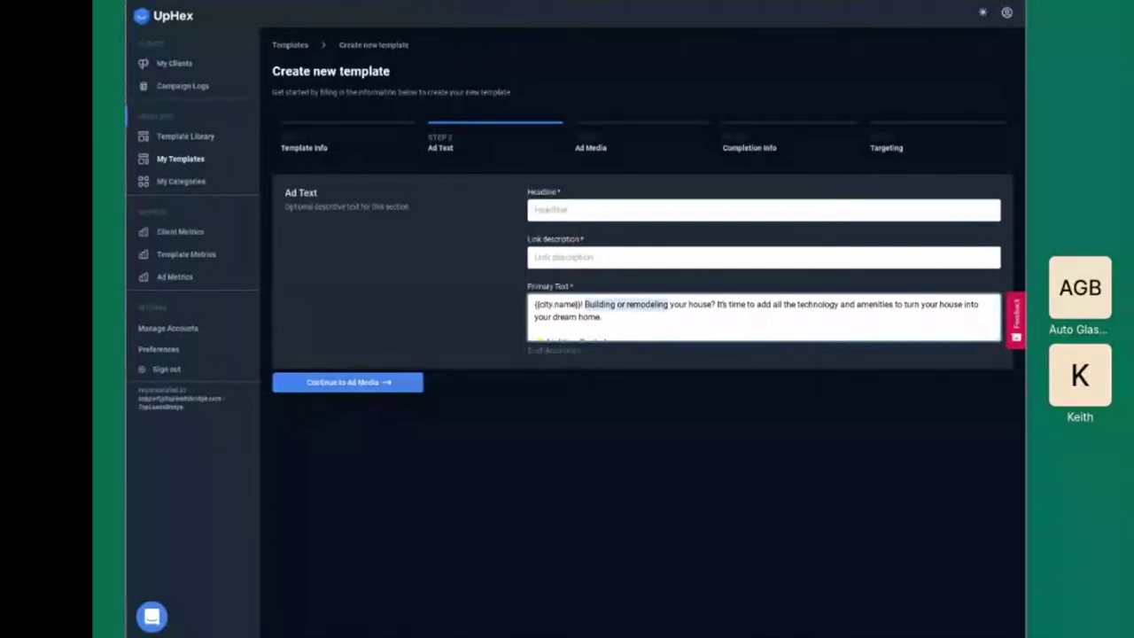
type("Looking to upgrade")
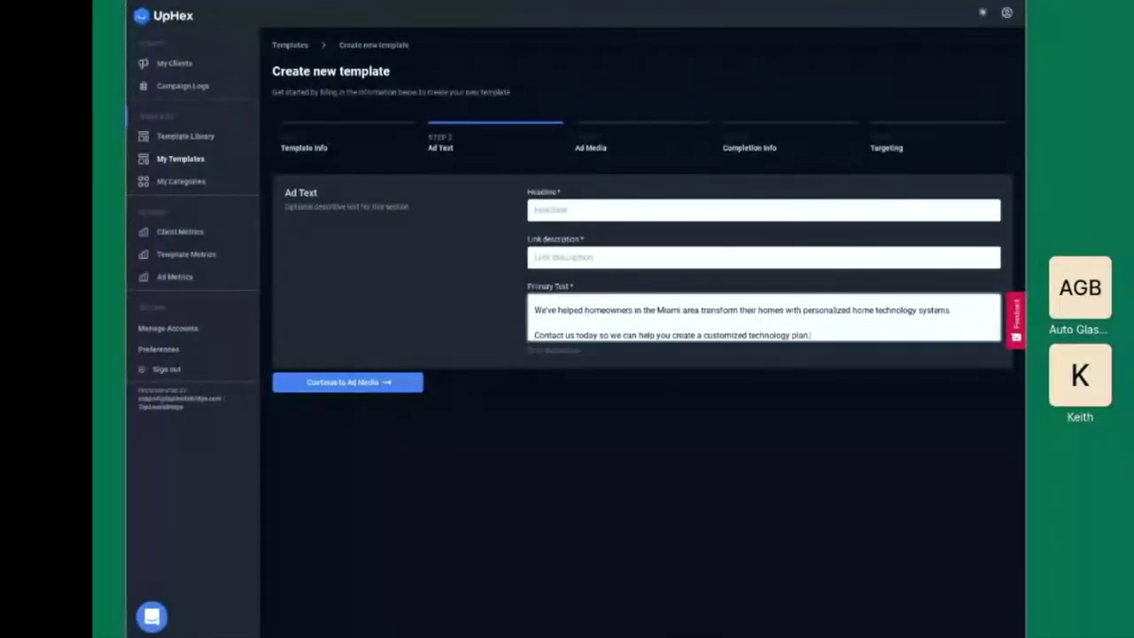
Reword the primary text's closing line as "Click here to fill out the form on Facebook and get a customized technology plan.".
left_click_drag(534, 335, 702, 335)
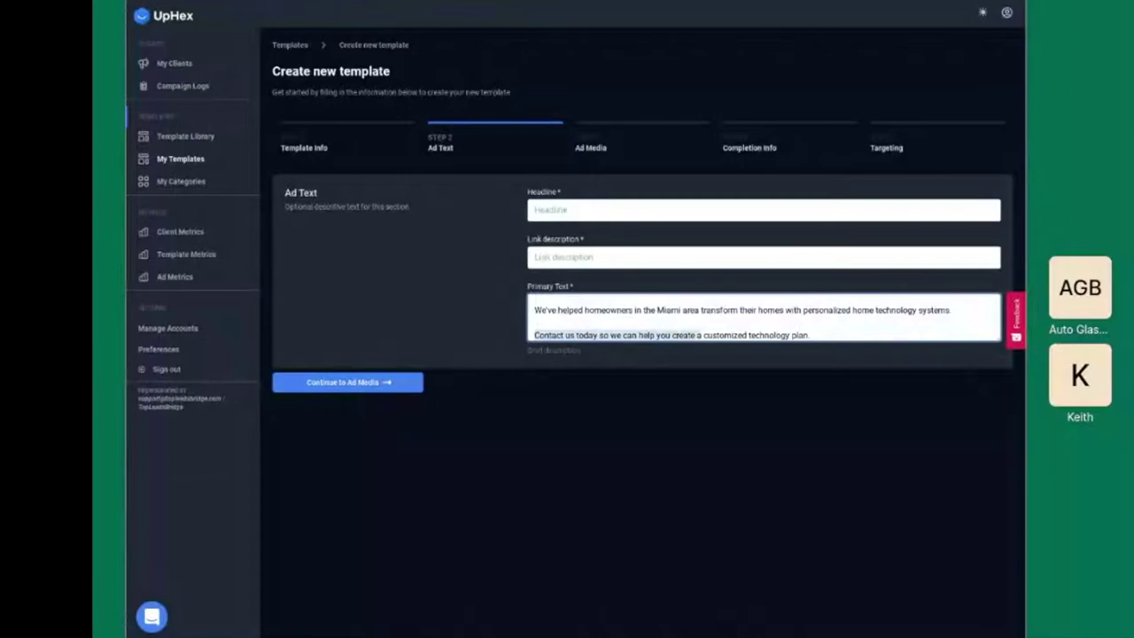
type("Fill out ")
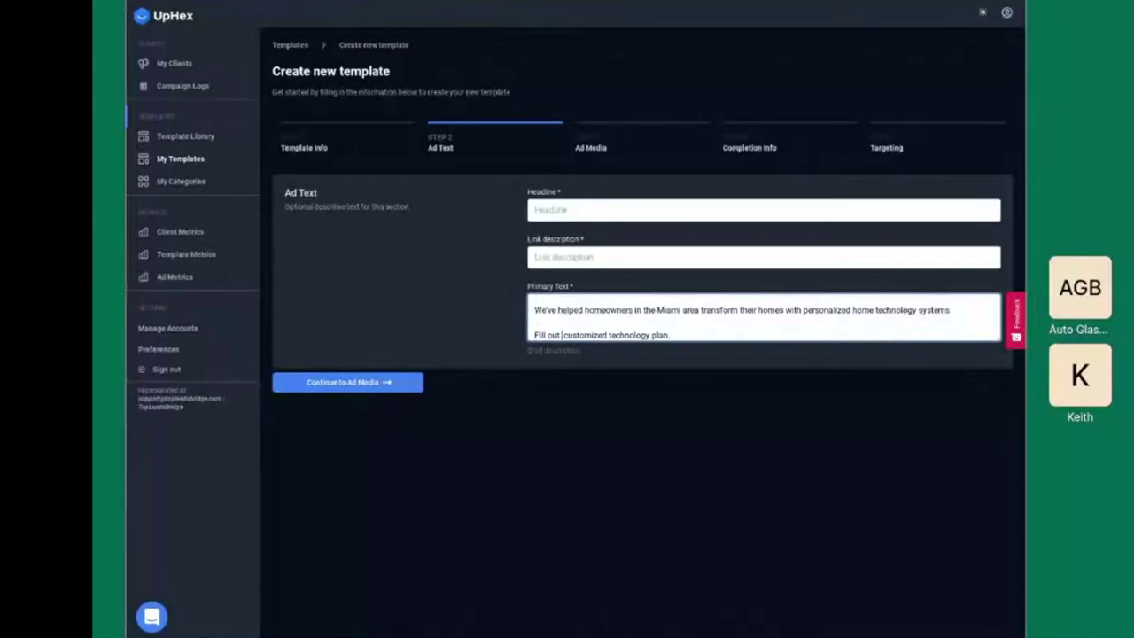
type("t")
key("BackSpace")
key("BackSpace")
key("BackSpace")
key("BackSpace")
key("BackSpace")
key("BackSpace")
key("BackSpace")
key("BackSpace")
key("BackSpace")
key("BackSpace")
type("Click here to fi")
type("ll out")
type("the form on Facebook and ")
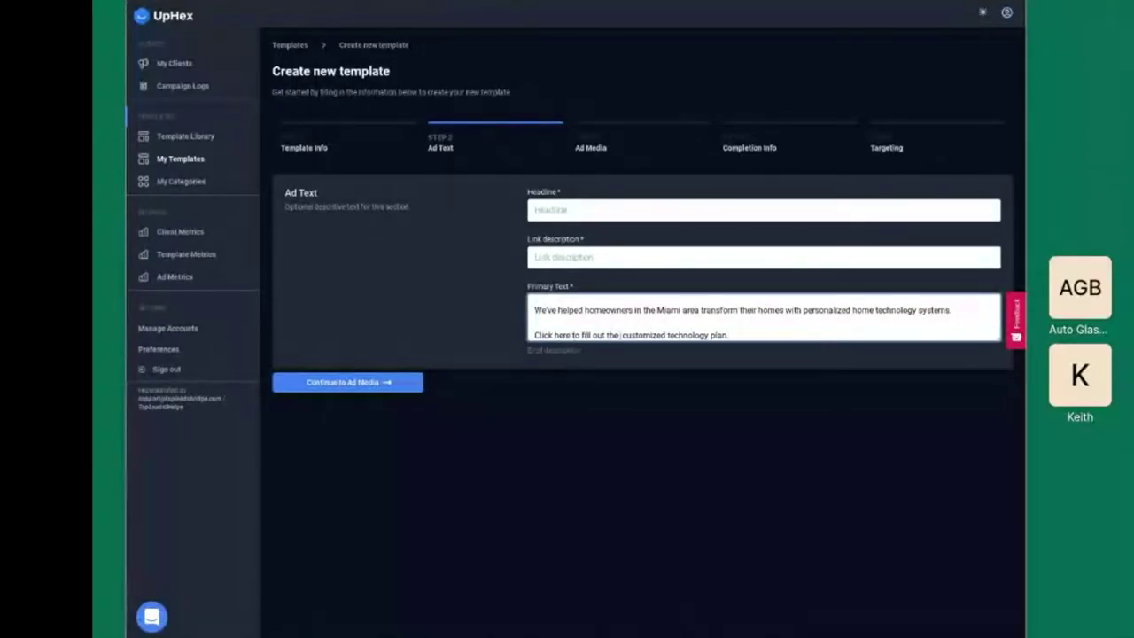
type("get a")
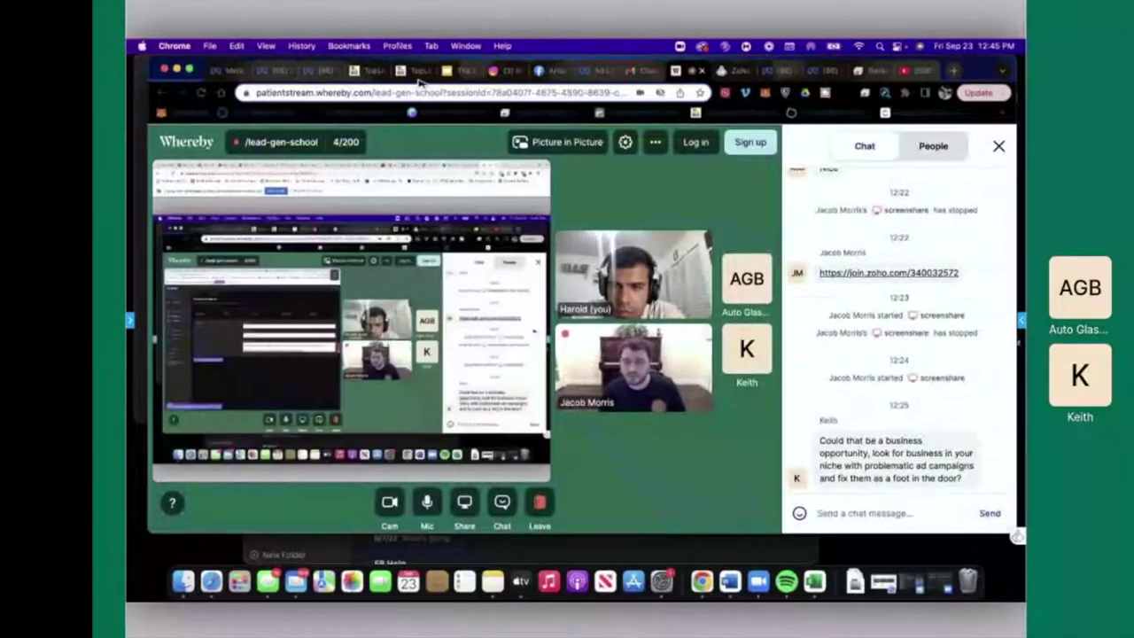
Copy the headline "Looking to automate your home?" from the Pictures ad in Ads Manager into the UpHex template's Headline.
scroll(815, 346, "down", 5)
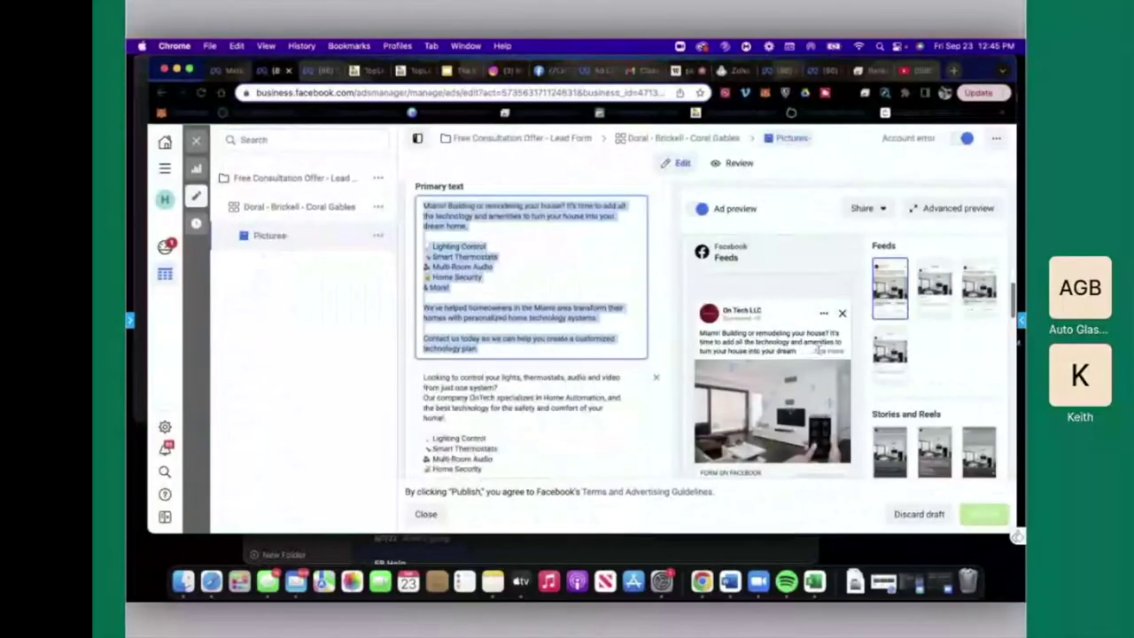
scroll(818, 349, "down", 5)
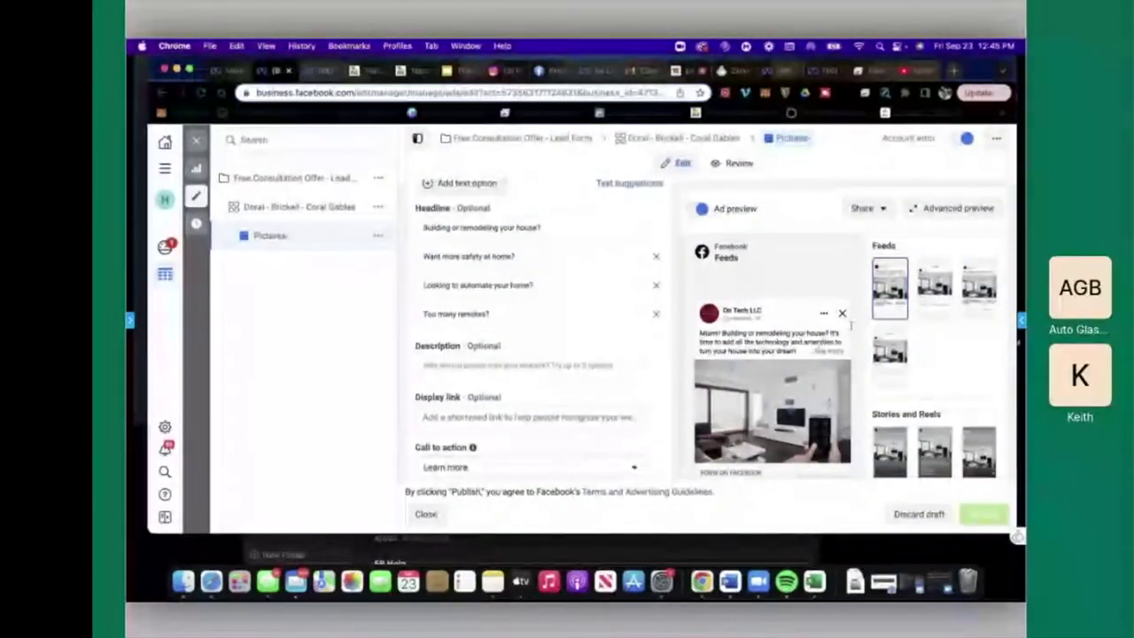
left_click(532, 285)
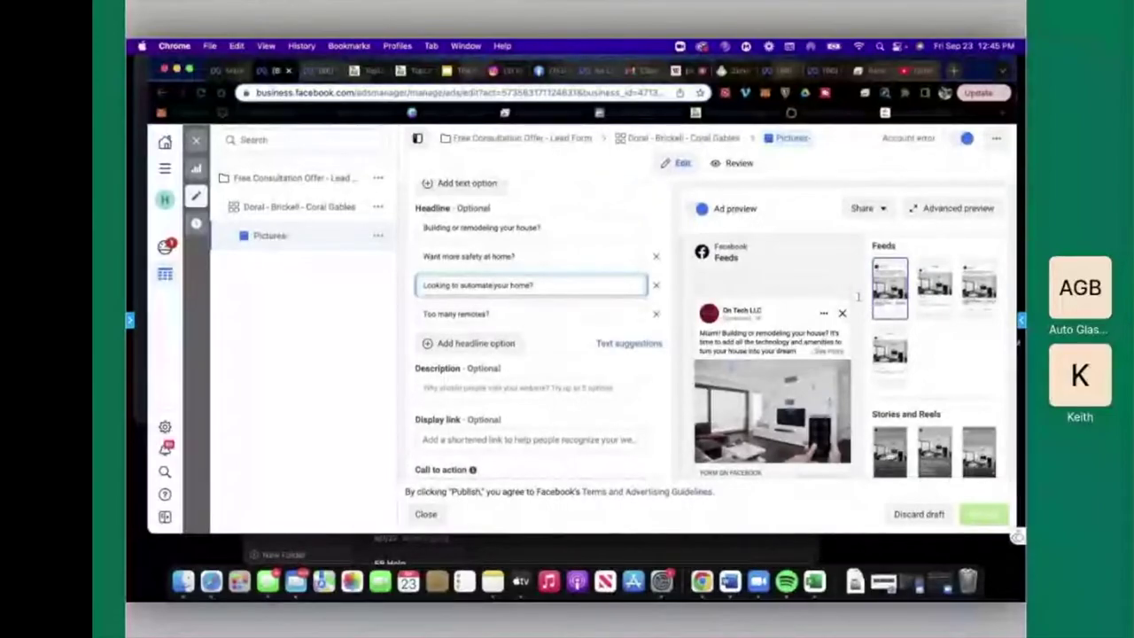
key("shift+alt+Left")
key("shift+alt+Left")
key("shift+alt+Left")
key("shift+alt+Left")
key("shift+alt+Left")
key("super+c")
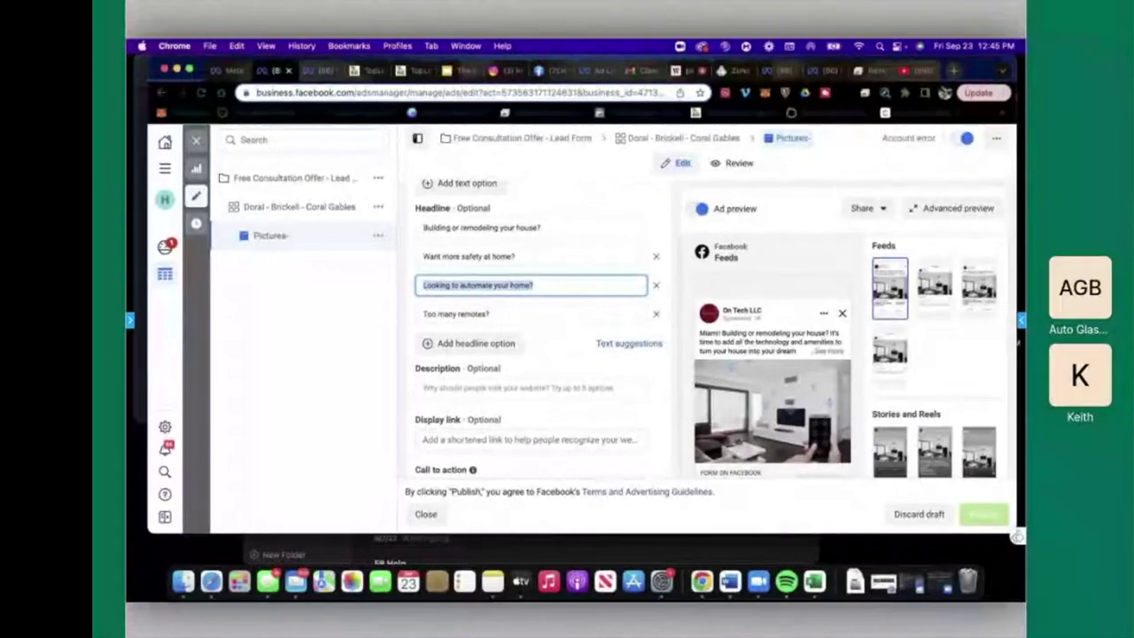
key("super+Tab")
left_click(764, 210)
key("super+v")
Set the template's link description to "Limited Time Offer" and continue to the Ad Media stage.
key("Tab")
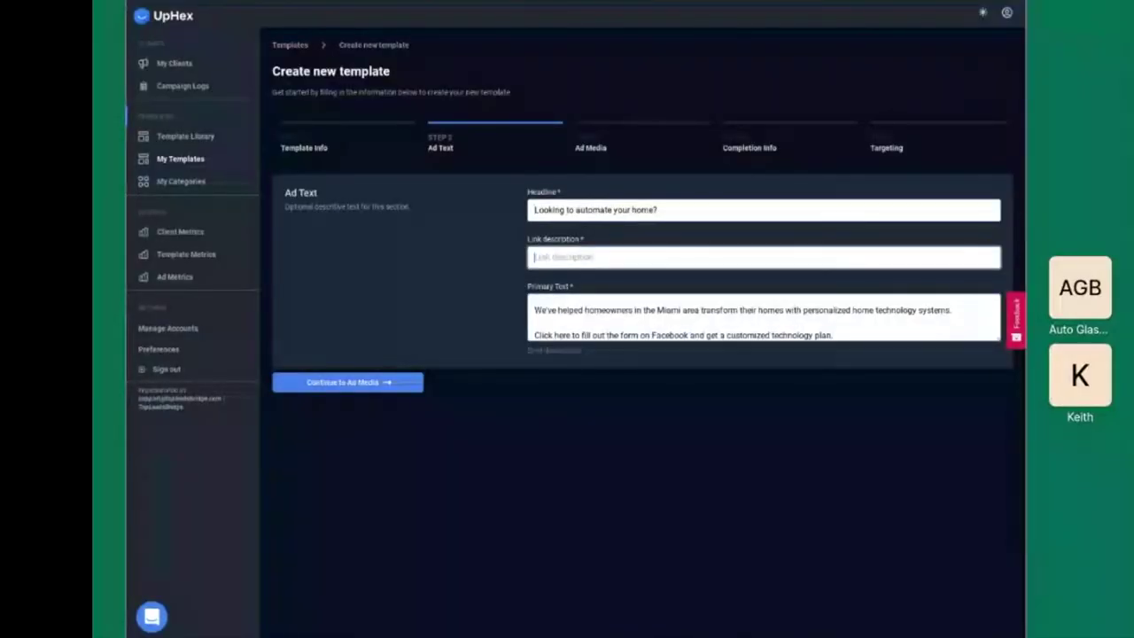
type("Limited Time Offer")
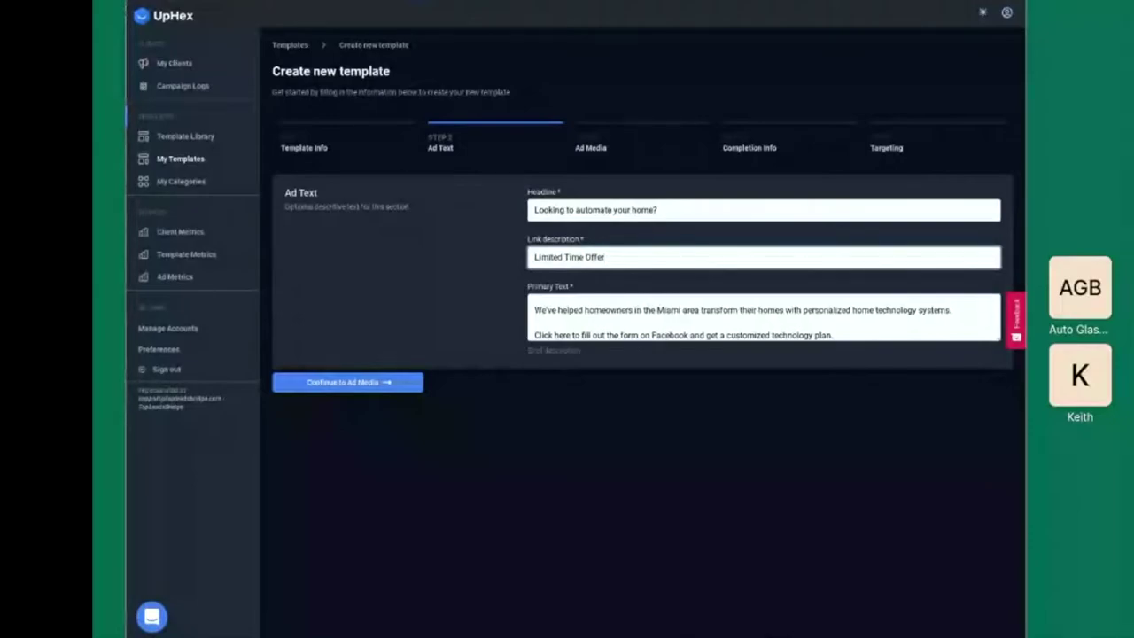
key("Return")
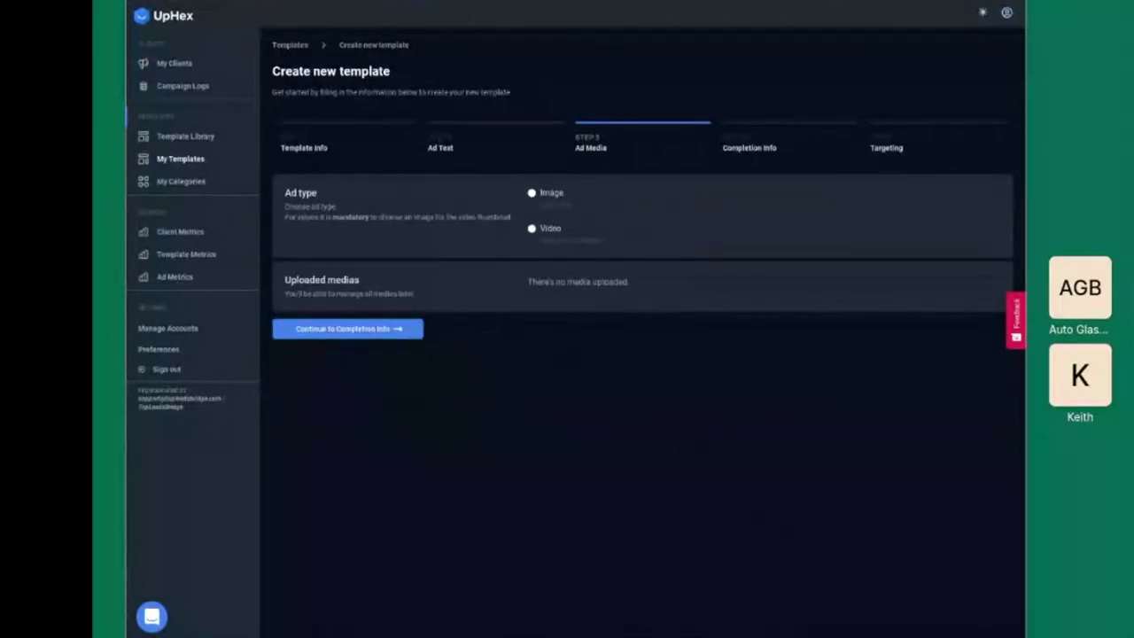
Switch to Canva in a new tab and open the UpHex Designs folder among the projects.
key("ctrl+t")
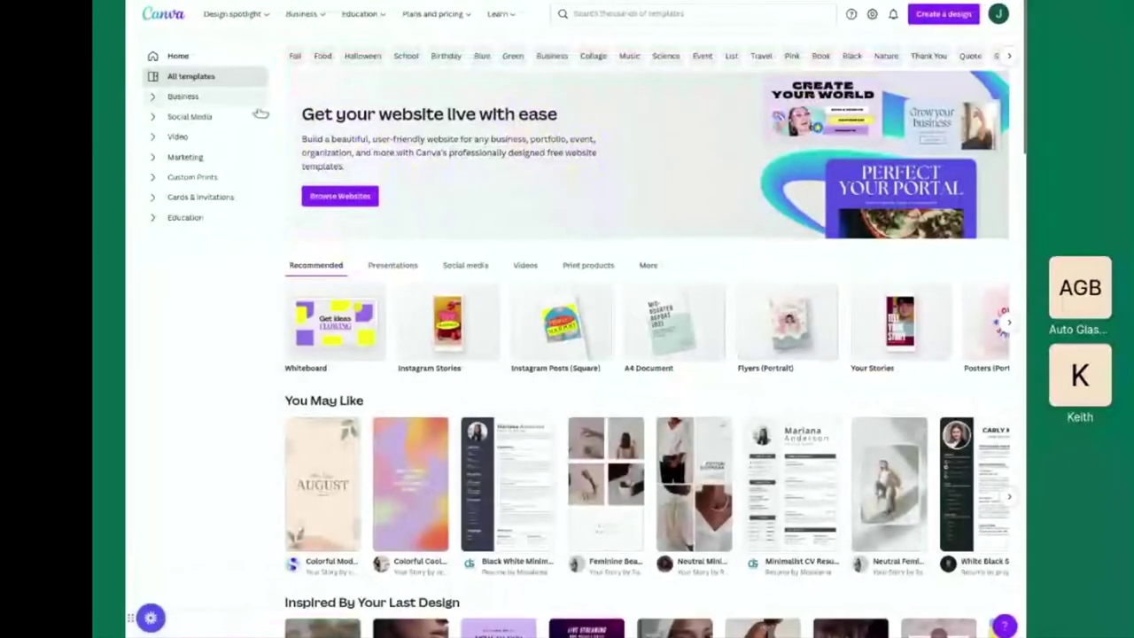
left_click(202, 56)
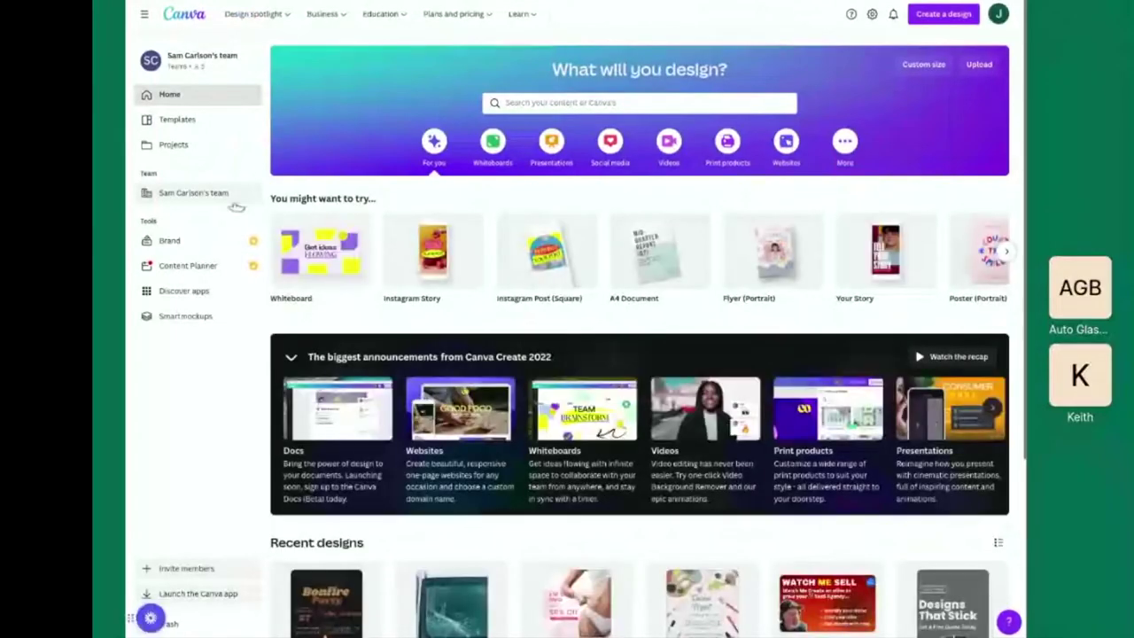
left_click(217, 147)
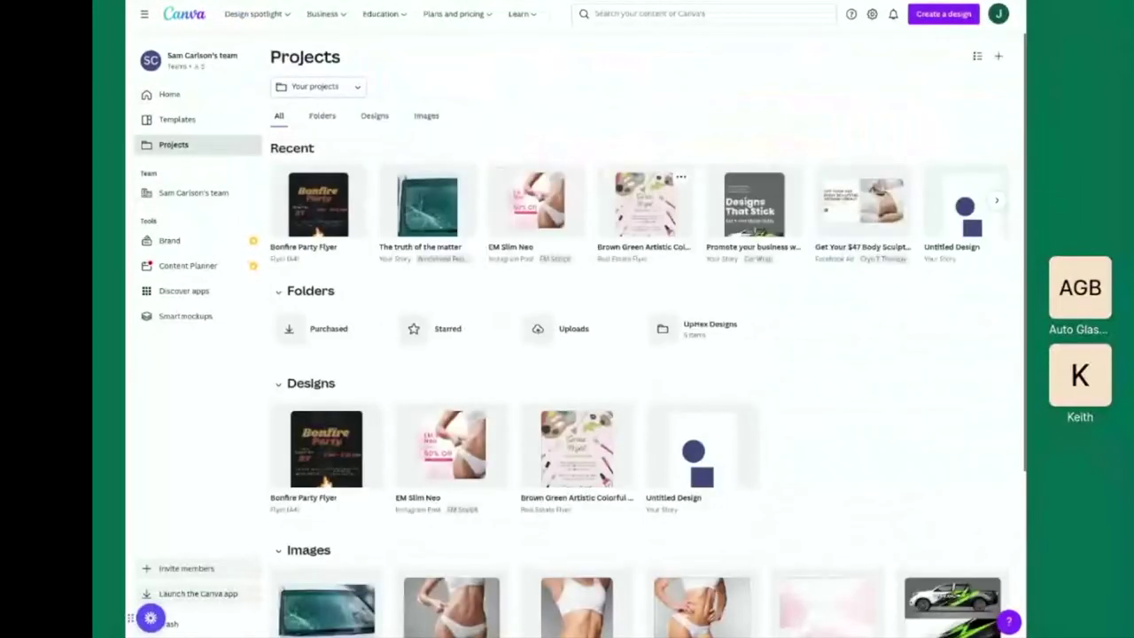
left_click(321, 116)
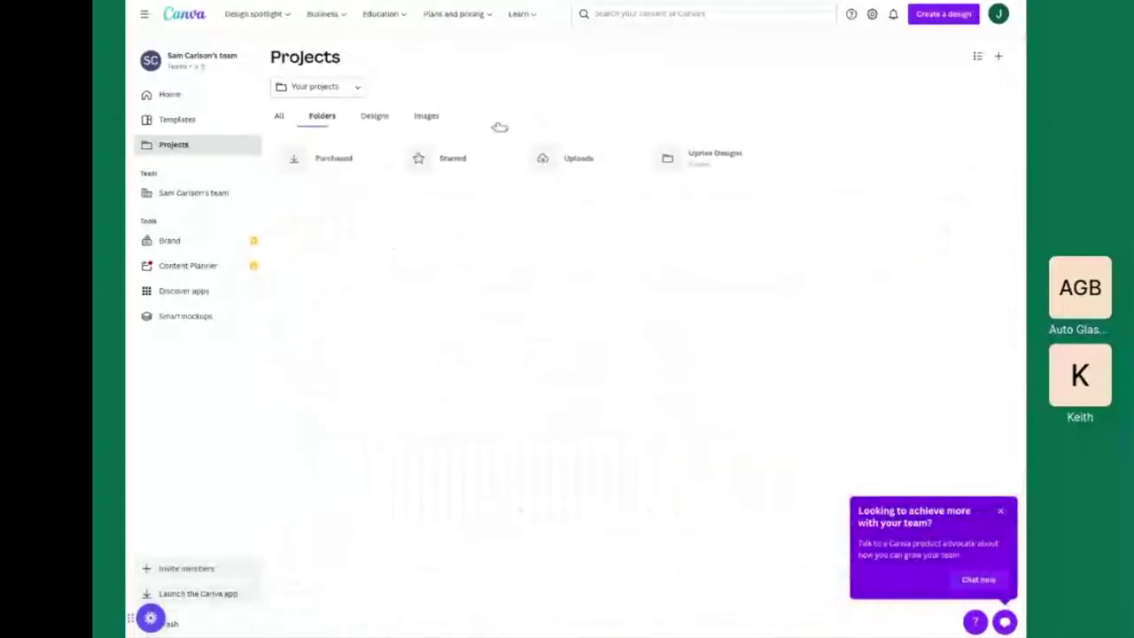
left_click(705, 157)
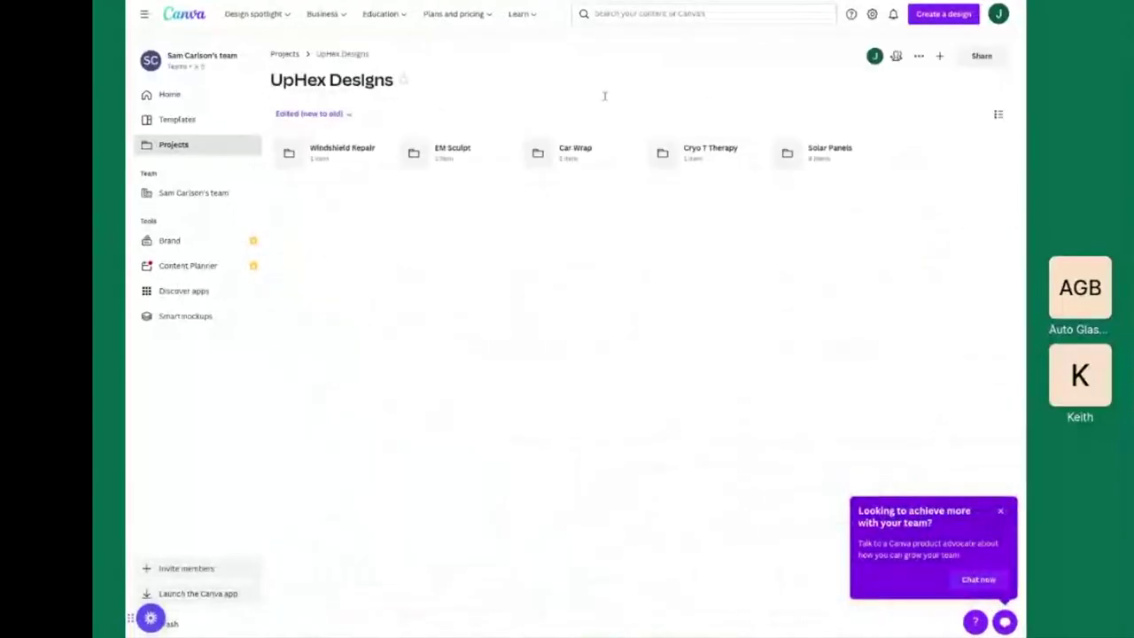
Create a folder named "Home Automation" inside the UpHex Designs folder.
left_click(939, 55)
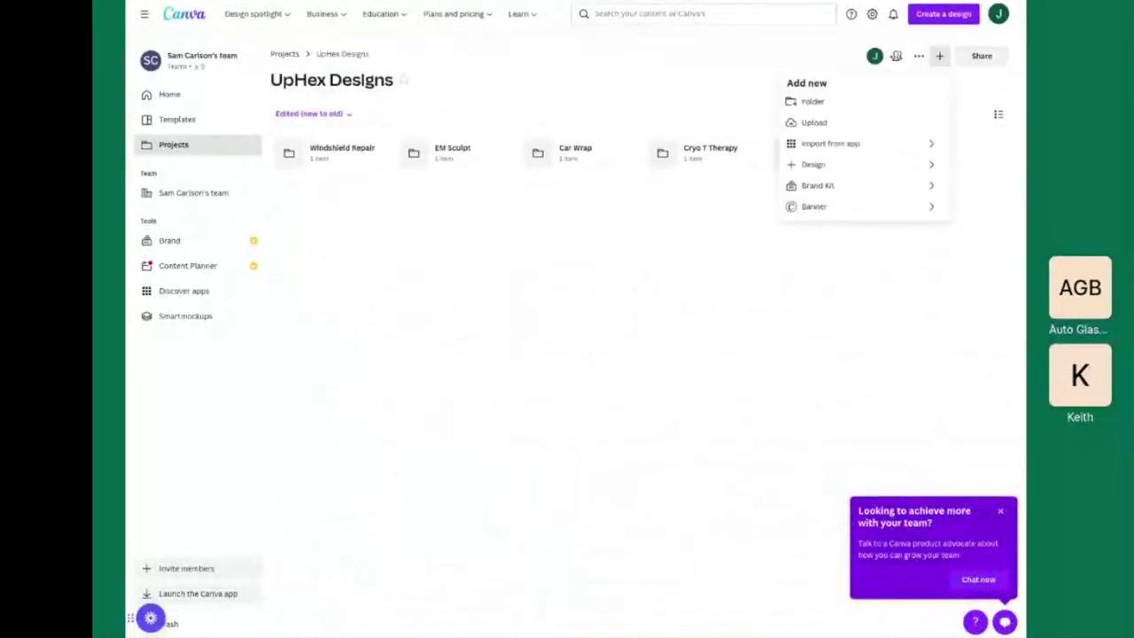
left_click(813, 101)
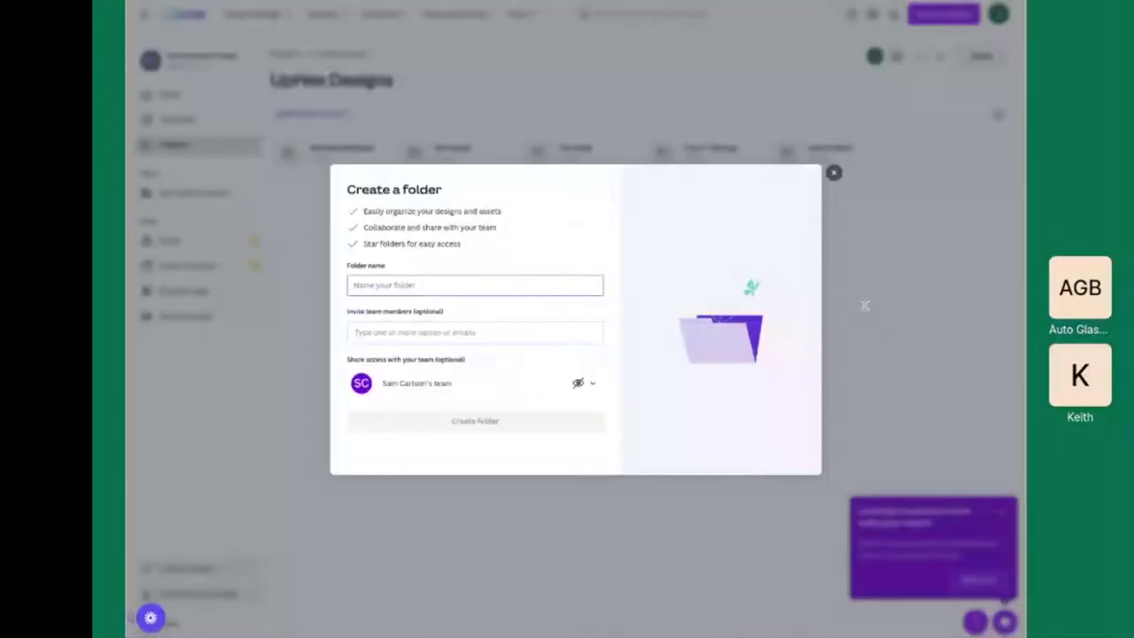
type("Home Auto")
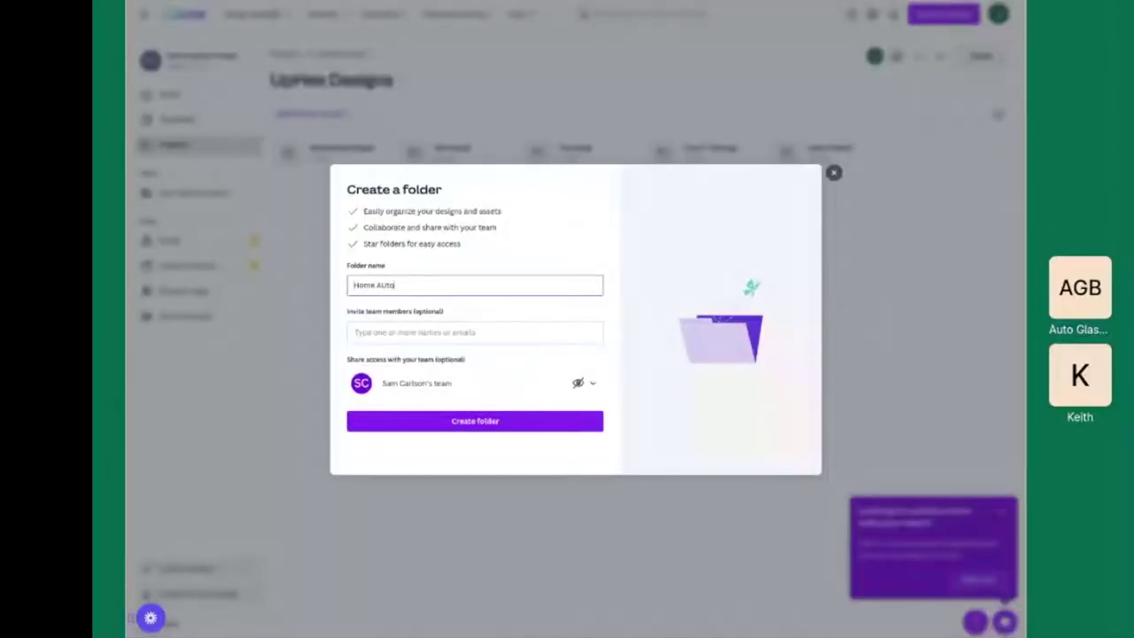
type("mation")
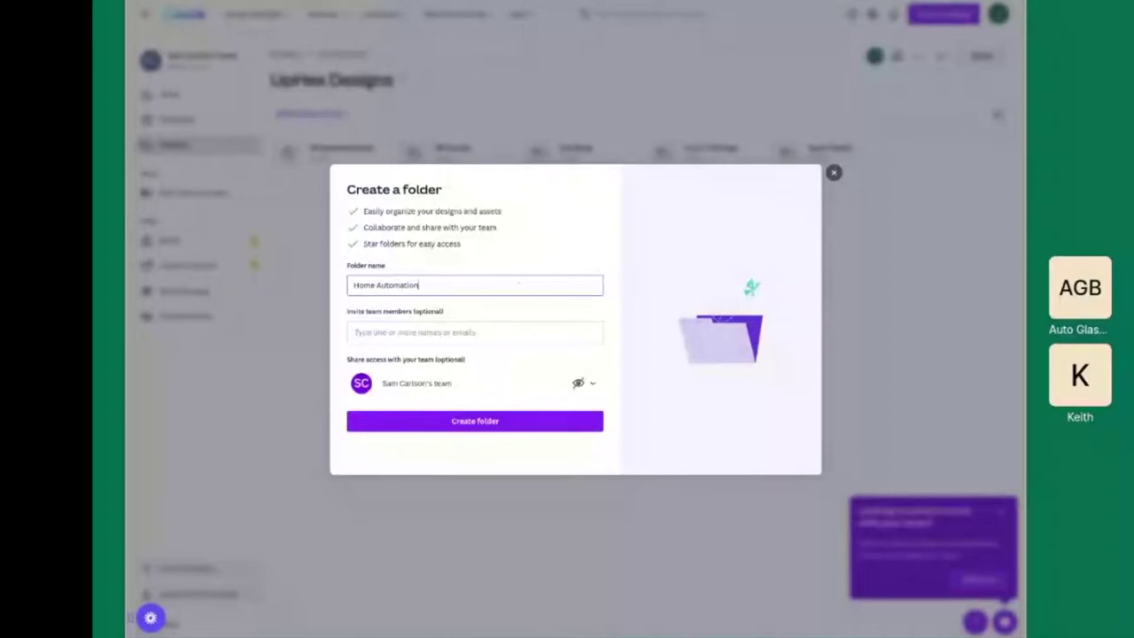
key("Return")
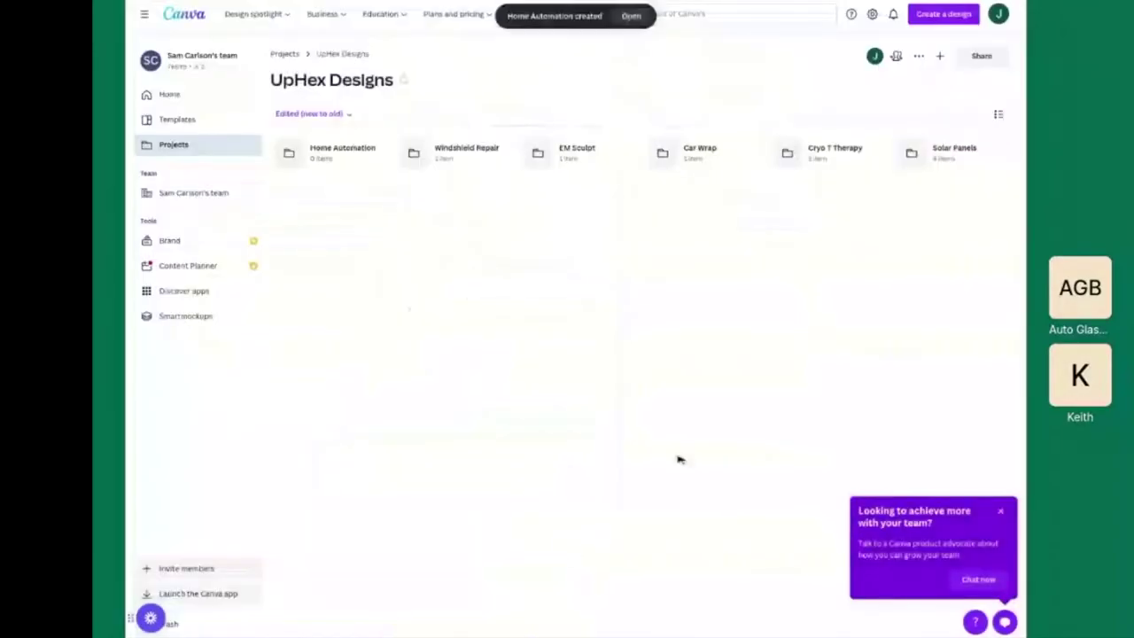
Open the Home Automation folder and create a new Facebook Ad design in it.
left_click(342, 151)
left_click(610, 383)
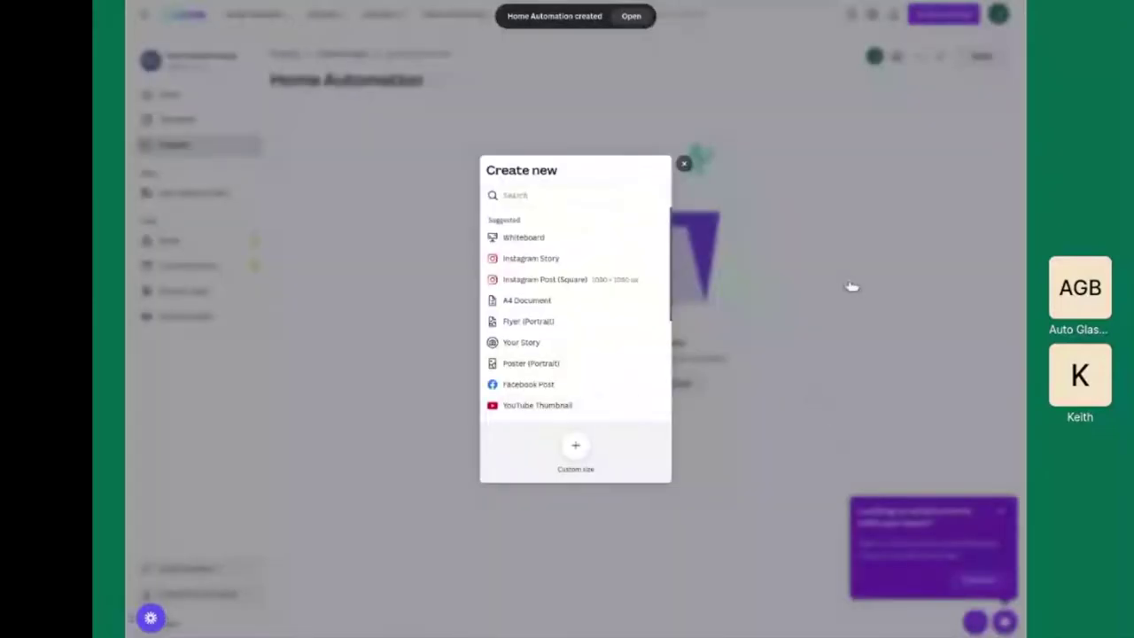
key("Down")
key("Down")
key("Down")
key("Down")
key("Down")
key("Down")
key("Down")
key("Down")
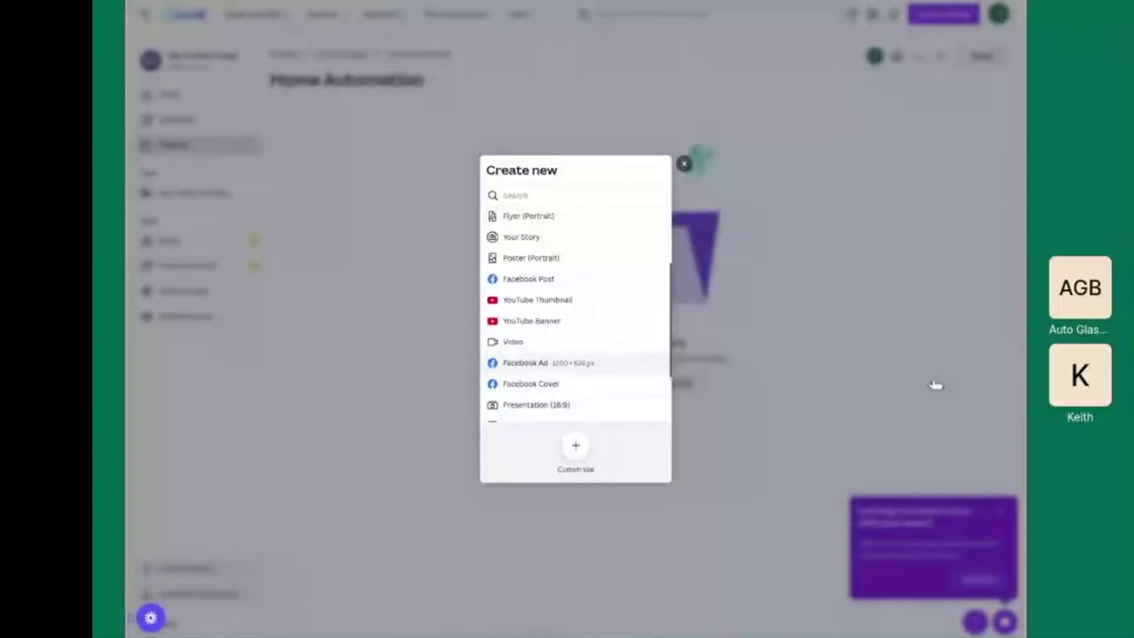
key("Return")
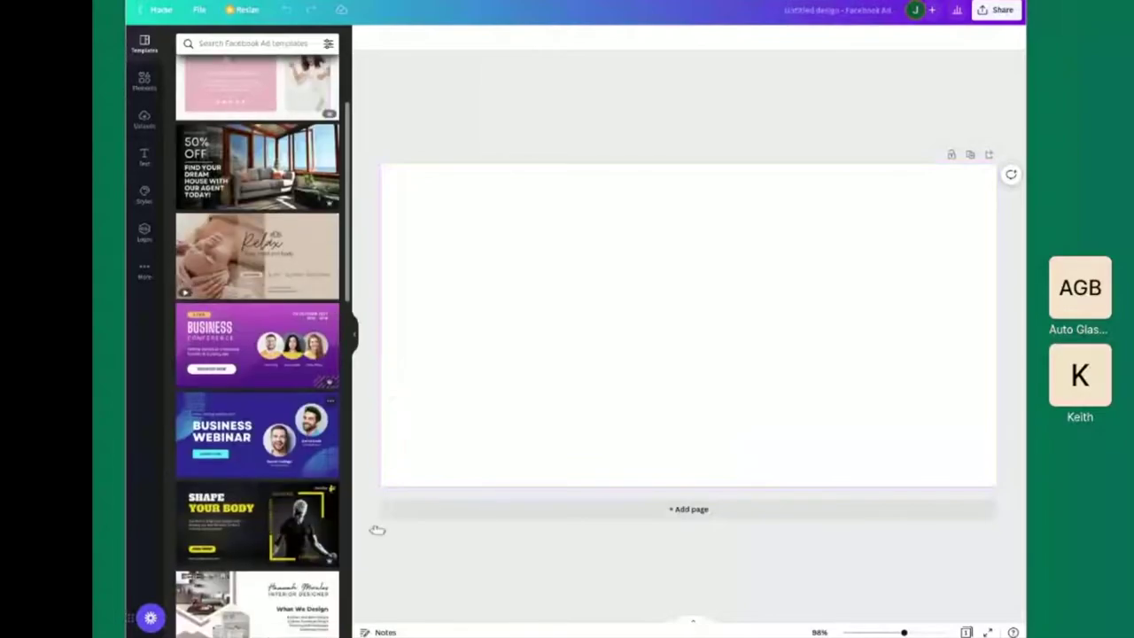
Browse the Facebook Ad templates in the Website category and apply the green and blue "Build Your Website" template to the page.
scroll(373, 531, "down", 4)
scroll(374, 555, "down", 1)
scroll(374, 556, "down", 1)
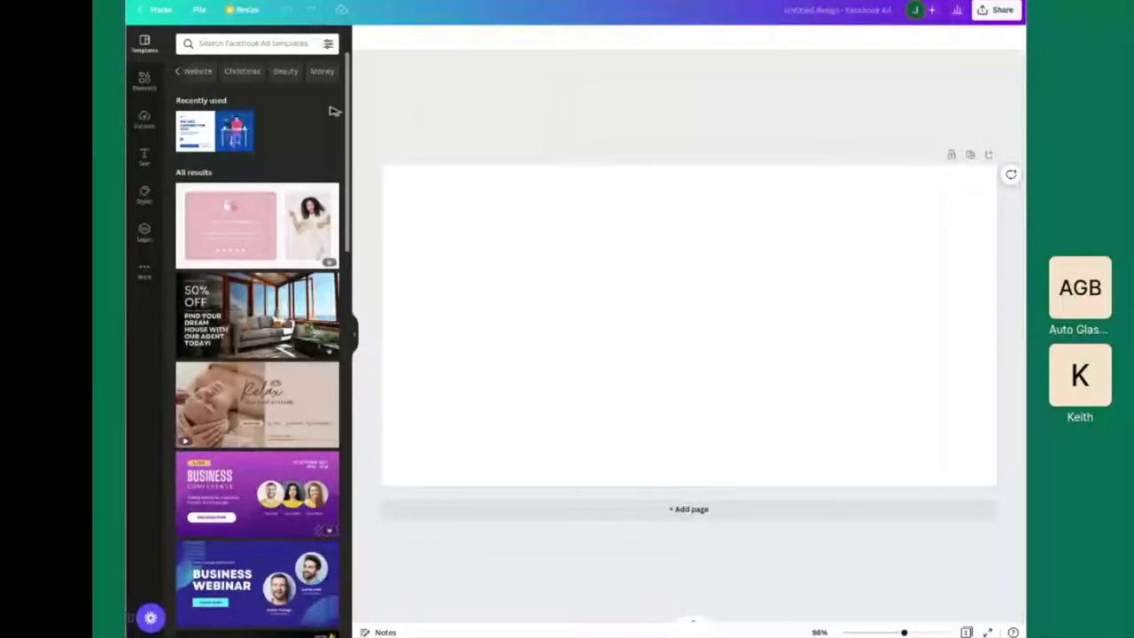
left_click(250, 74)
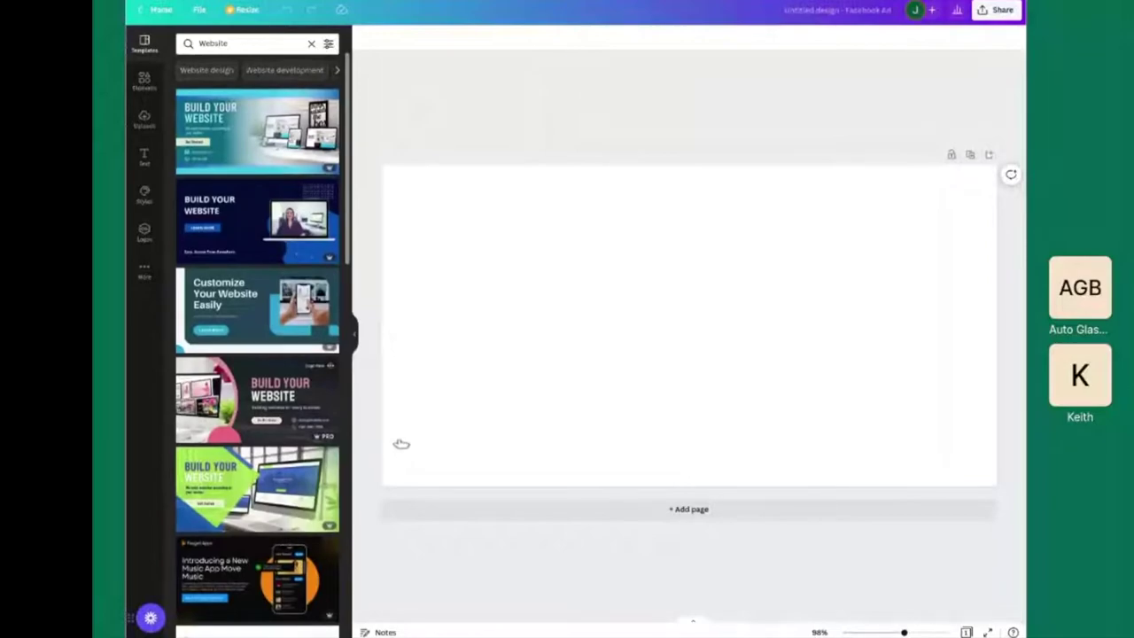
scroll(266, 425, "down", 1)
left_click(257, 426)
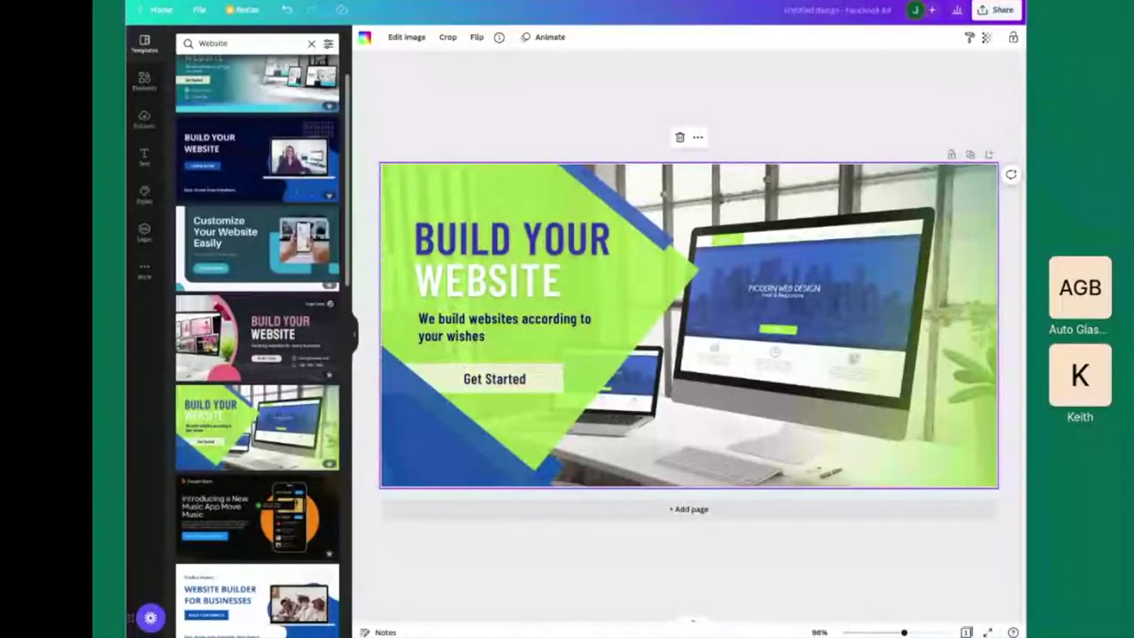
Switch to Shutterstock in a new tab and search its images for "home automation".
key("ctrl+t")
key("Return")
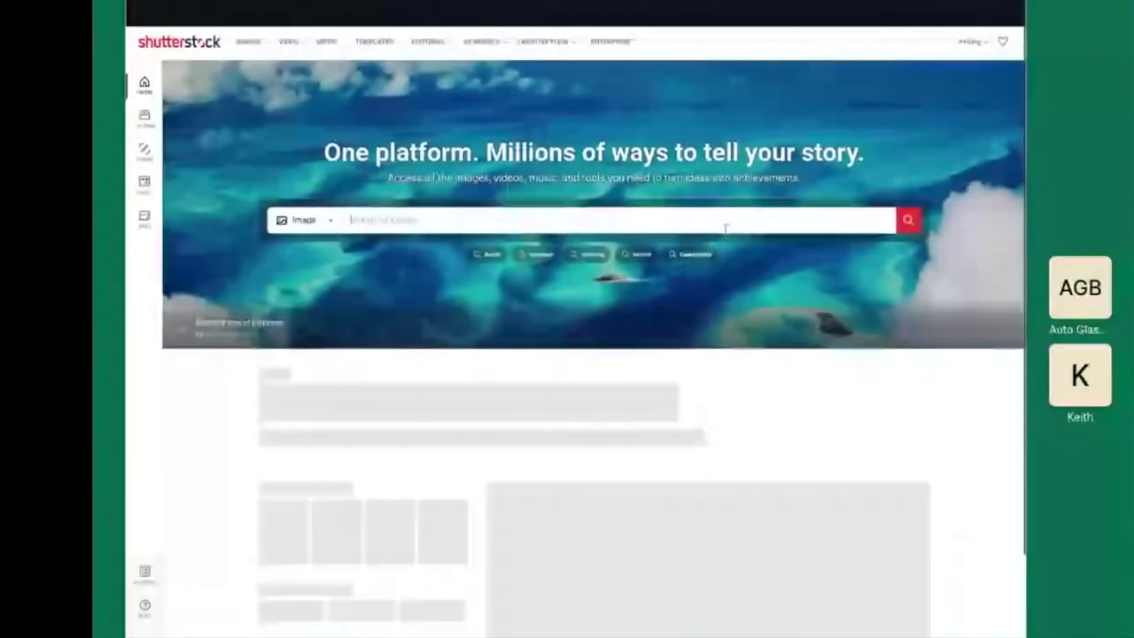
left_click(725, 226)
type("home automation")
key("Return")
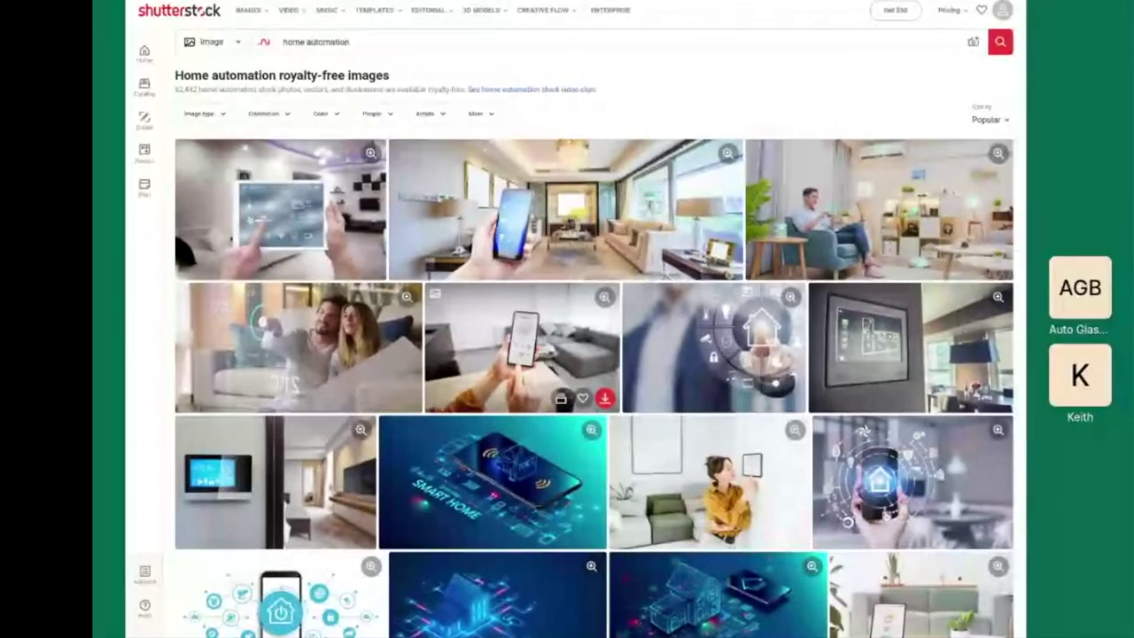
Look through the first page of home automation images for a picture suited to the ad.
scroll(496, 394, "down", 5)
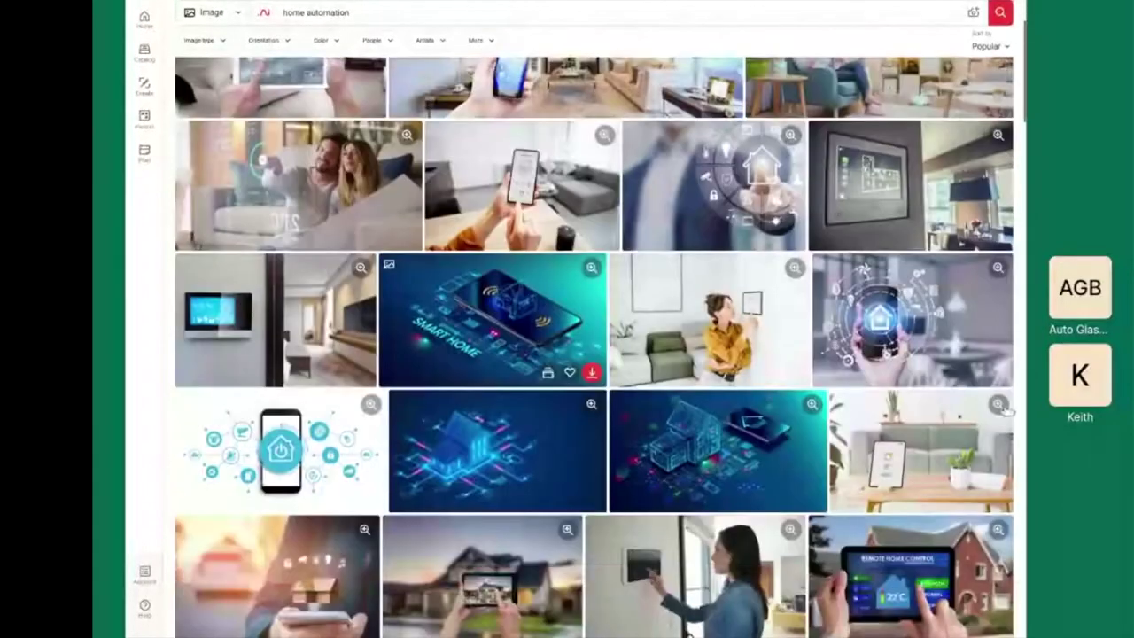
scroll(483, 478, "down", 1)
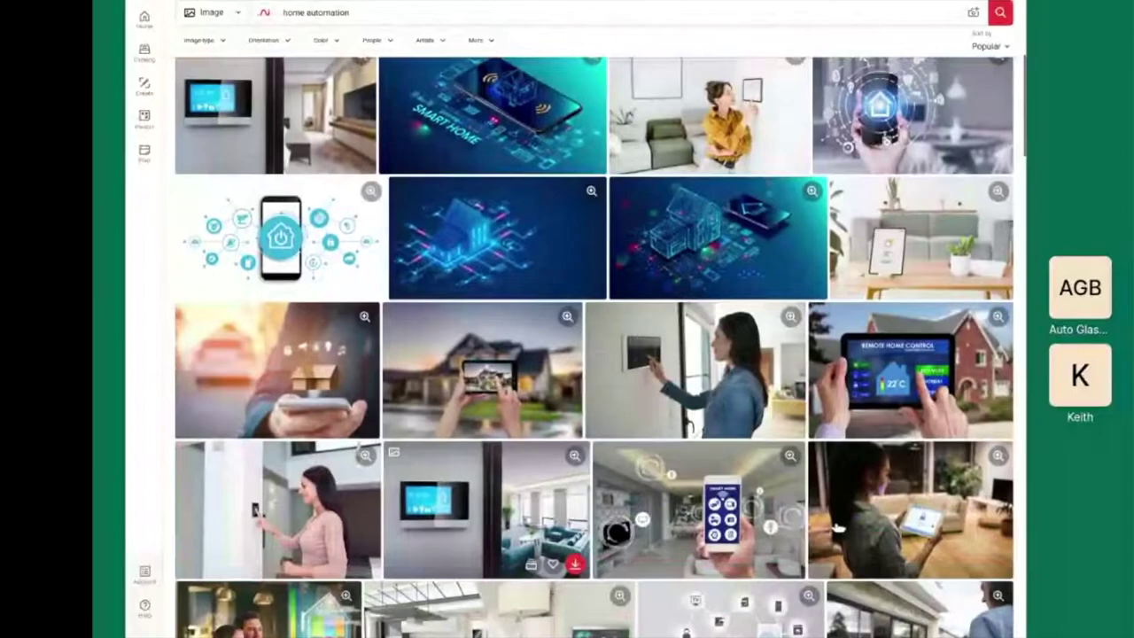
scroll(838, 529, "down", 5)
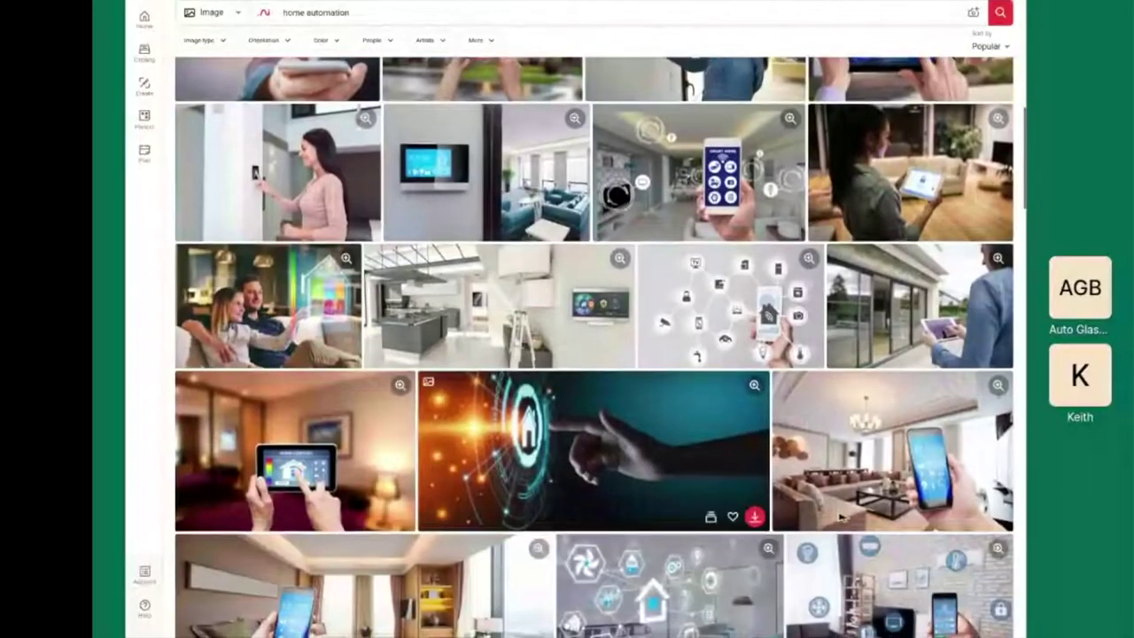
scroll(840, 518, "down", 4)
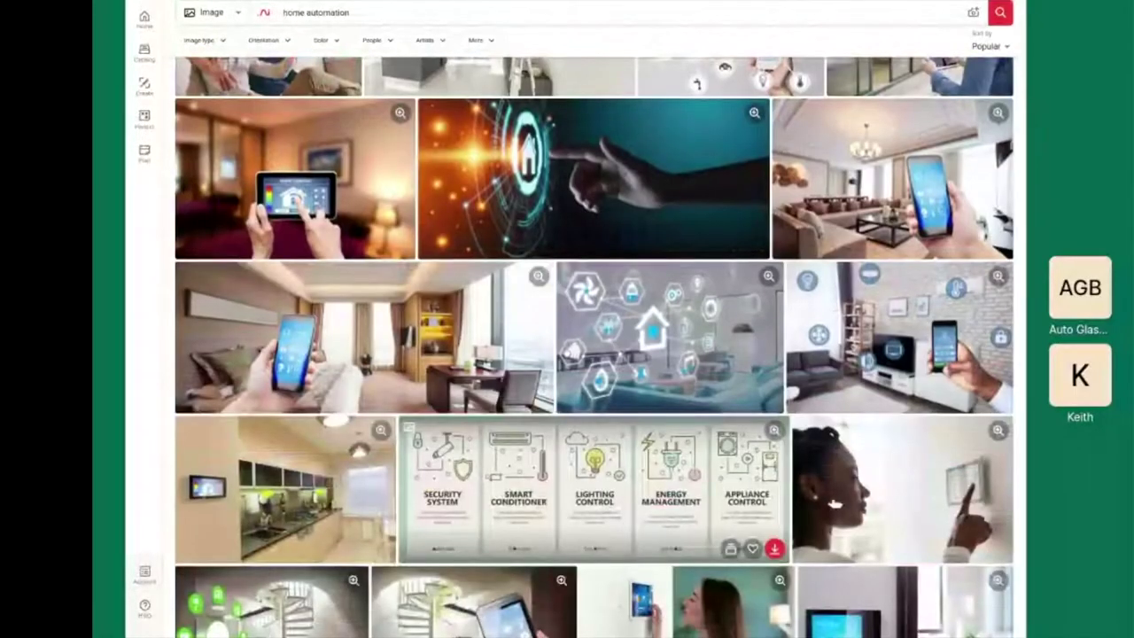
scroll(835, 505, "down", 3)
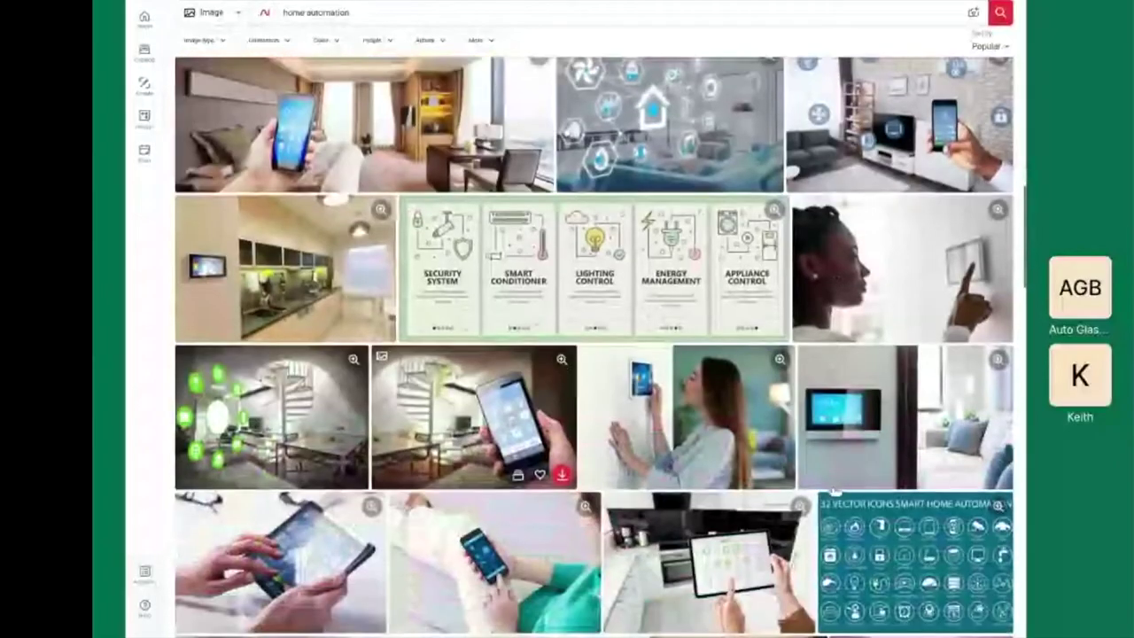
scroll(834, 489, "down", 6)
scroll(835, 489, "down", 7)
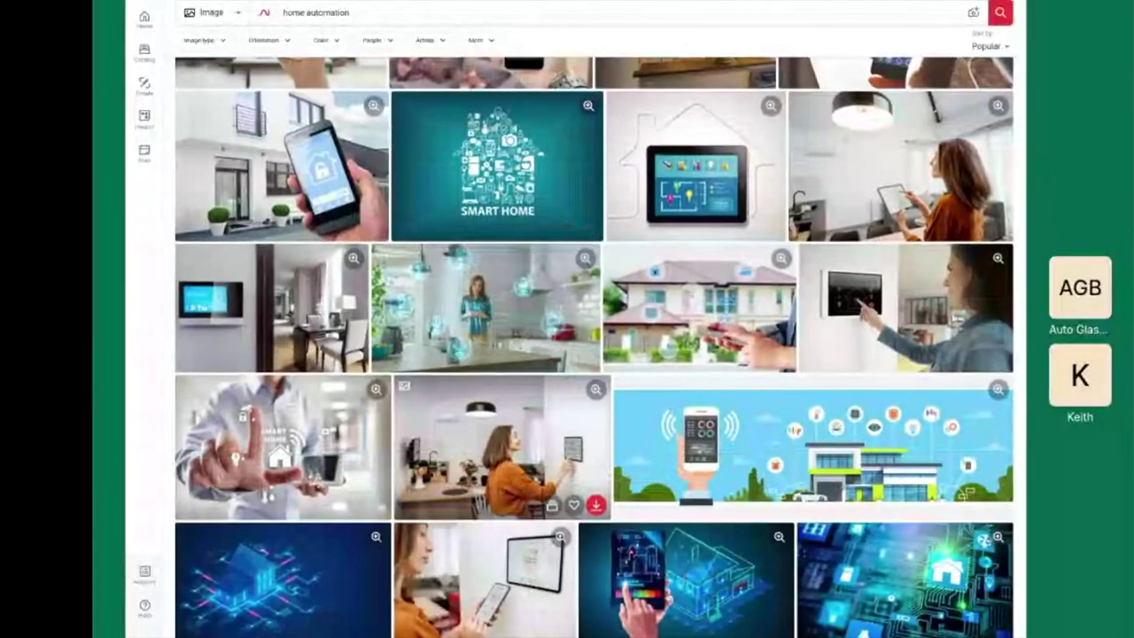
scroll(802, 474, "down", 1)
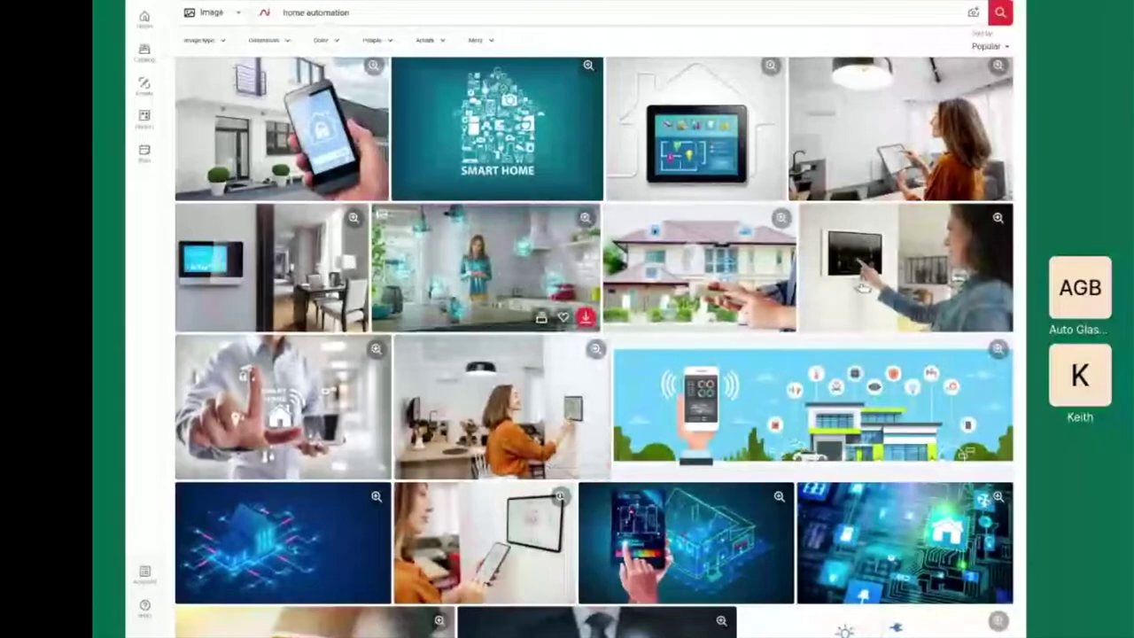
scroll(862, 285, "down", 2)
scroll(812, 404, "down", 5)
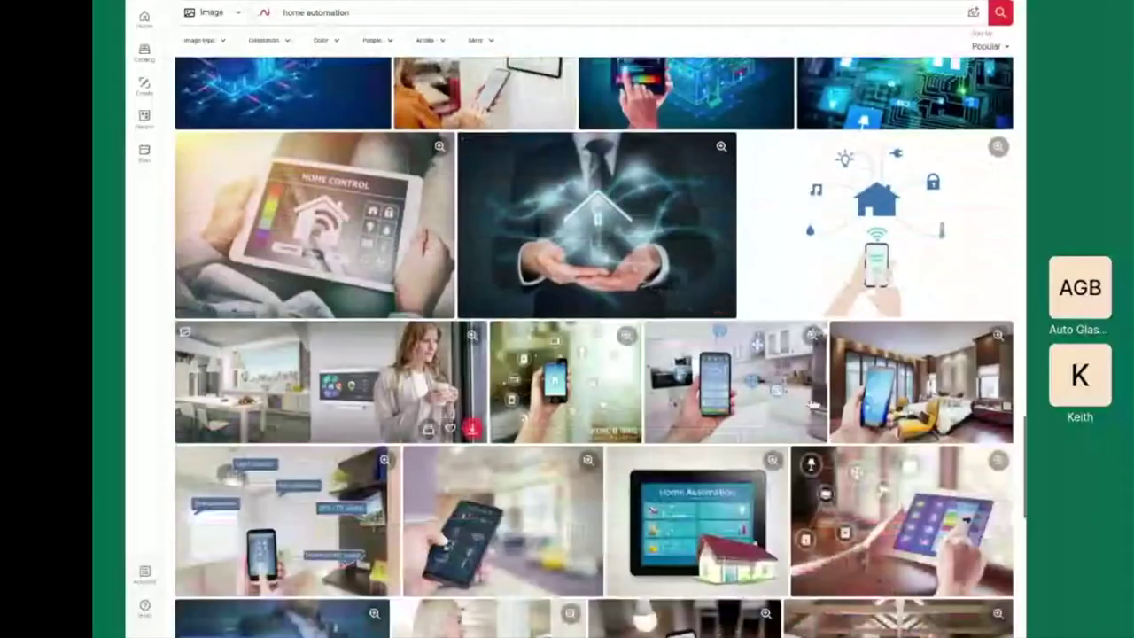
scroll(937, 532, "down", 3)
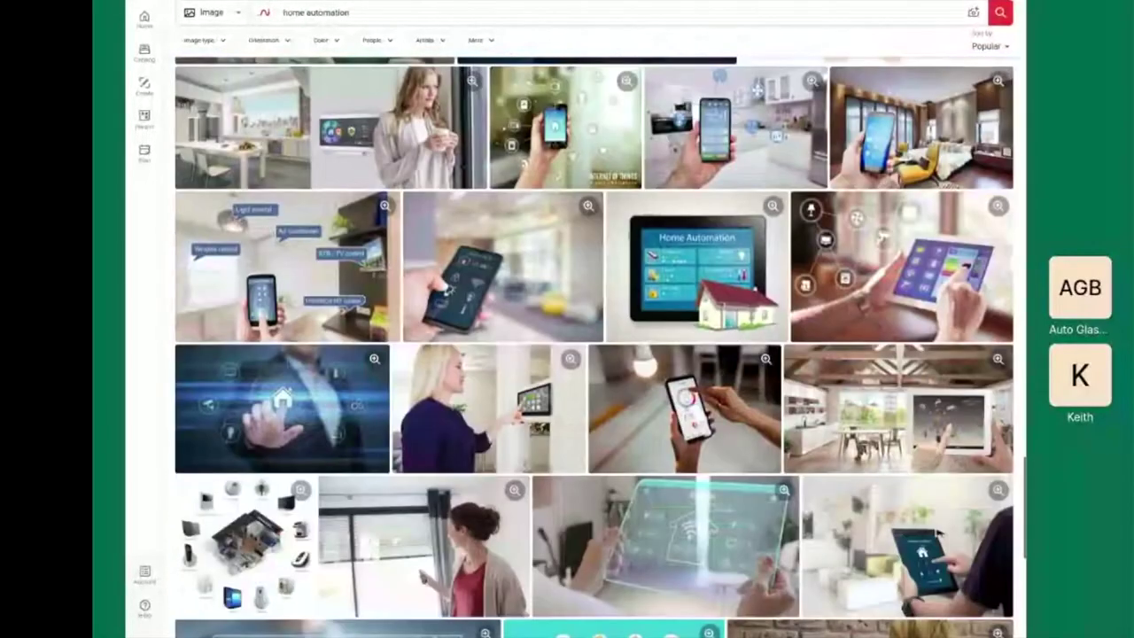
scroll(938, 532, "down", 3)
scroll(939, 512, "down", 1)
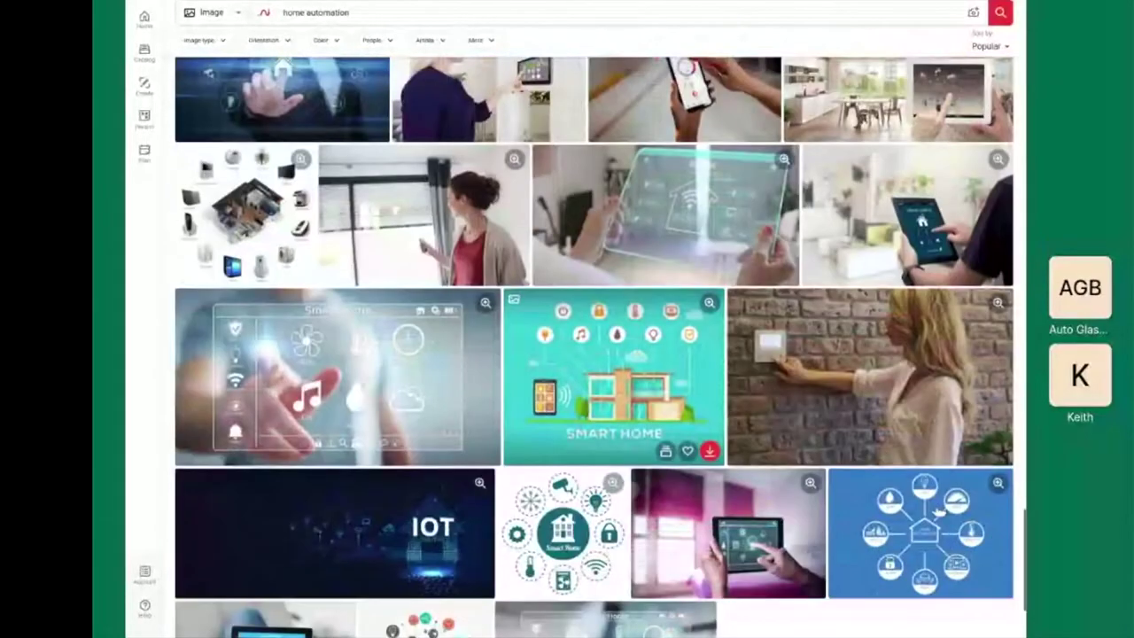
scroll(937, 512, "down", 1)
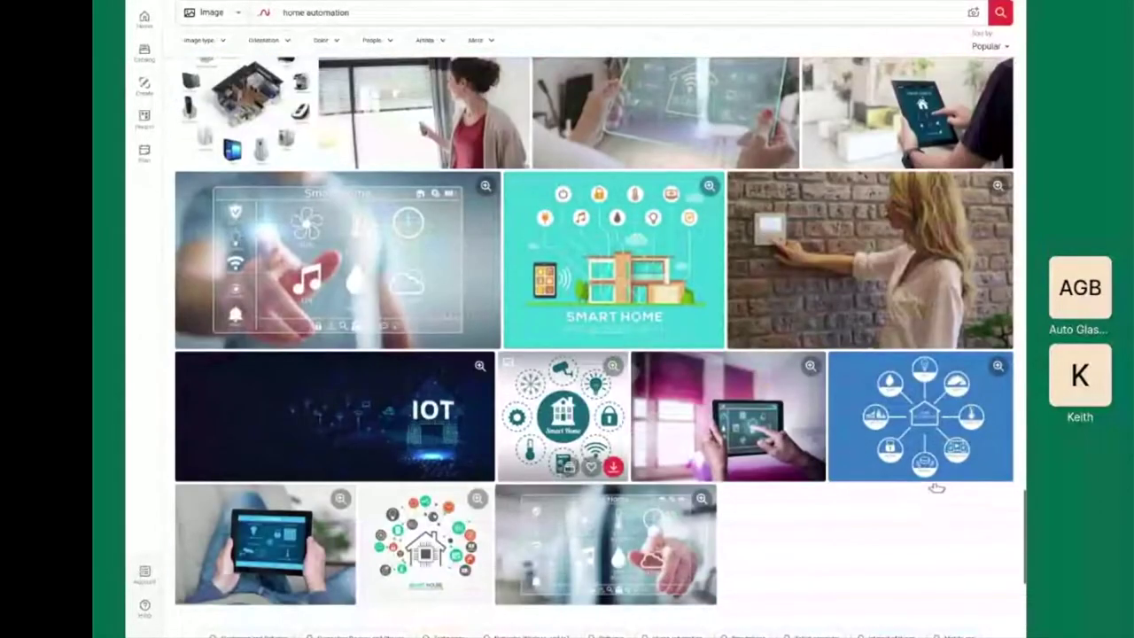
scroll(937, 487, "up", 2)
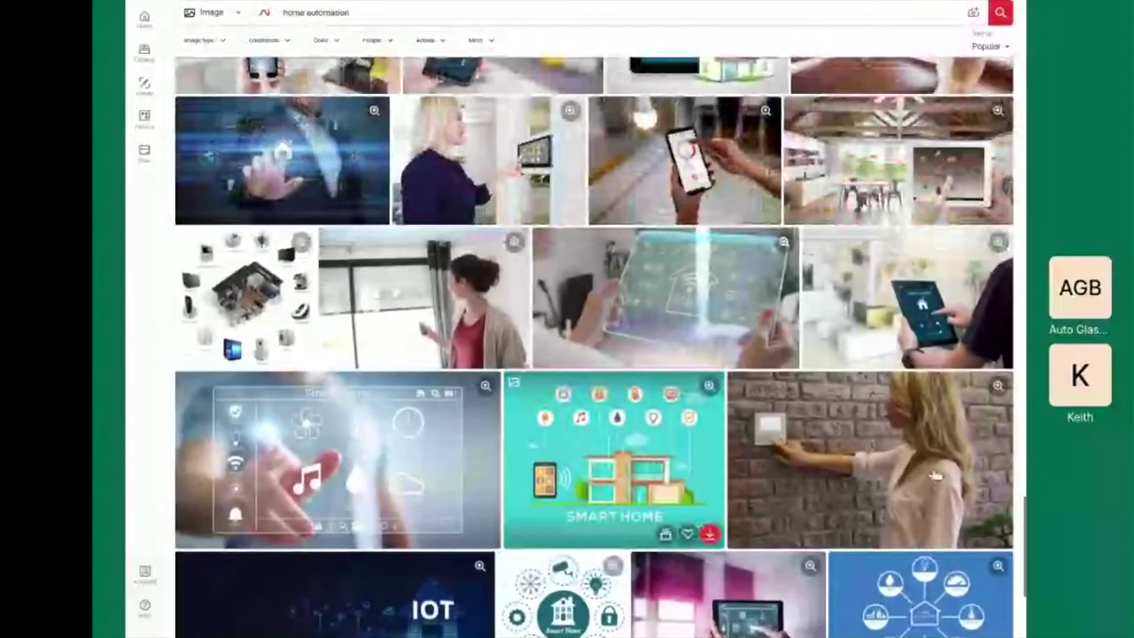
scroll(935, 476, "up", 5)
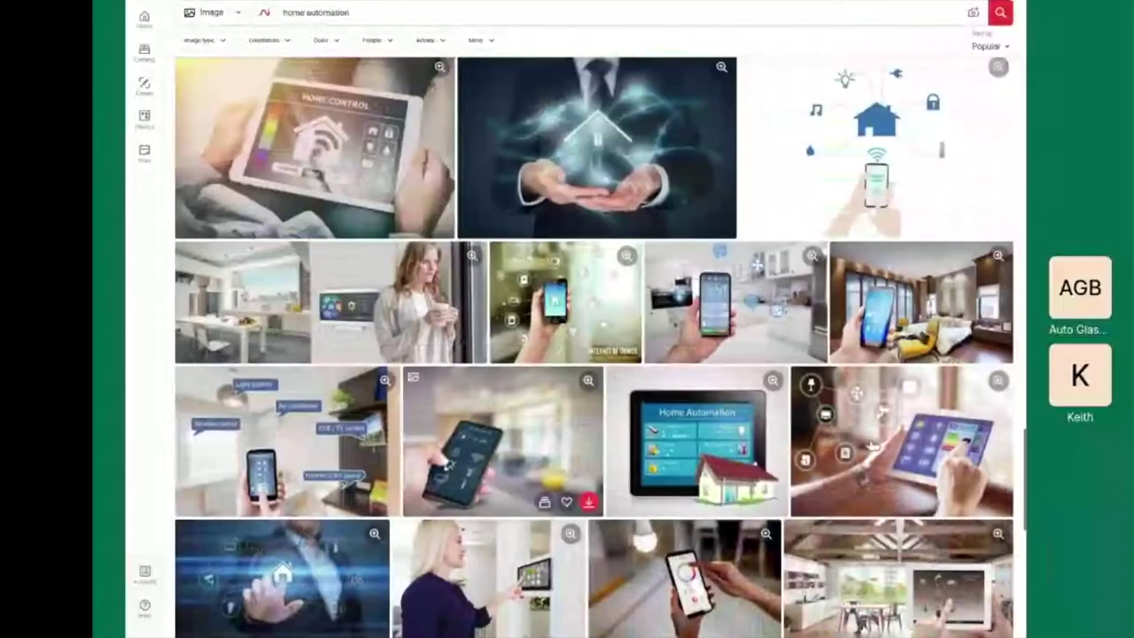
scroll(1010, 532, "down", 10)
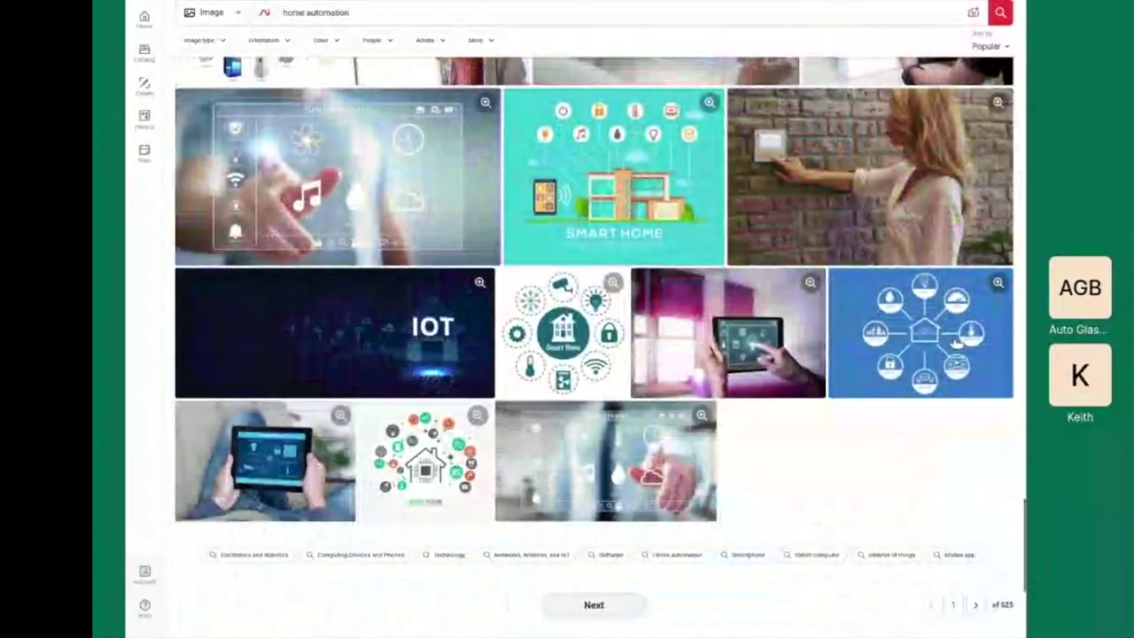
Go to the next page of home automation images and examine them for a suitable ad picture.
key("Home")
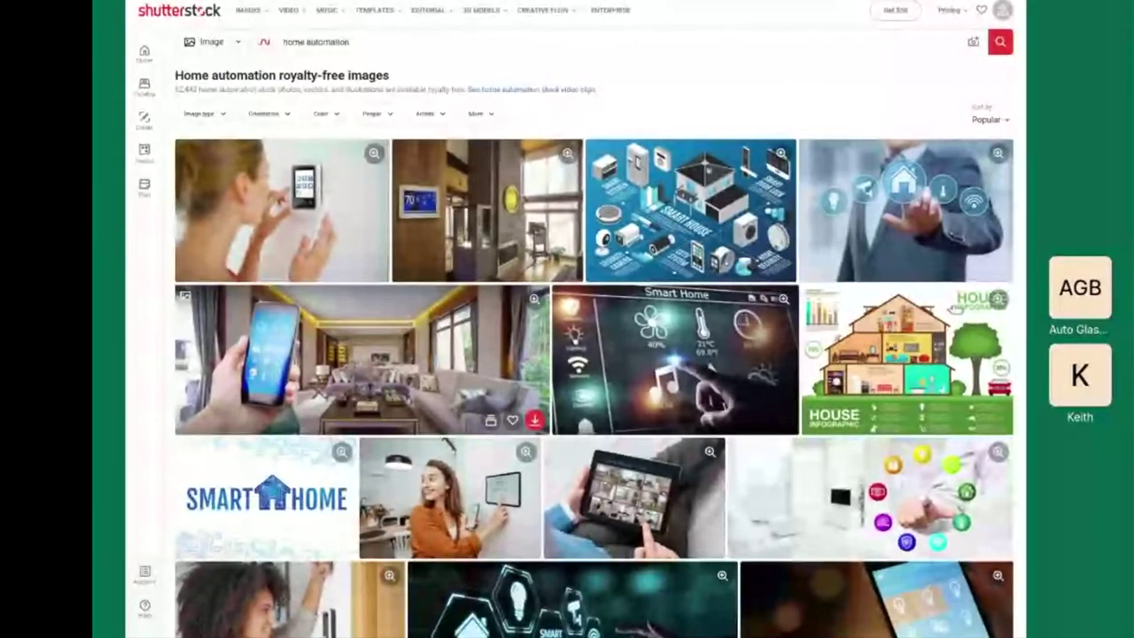
scroll(955, 307, "down", 2)
scroll(939, 364, "down", 5)
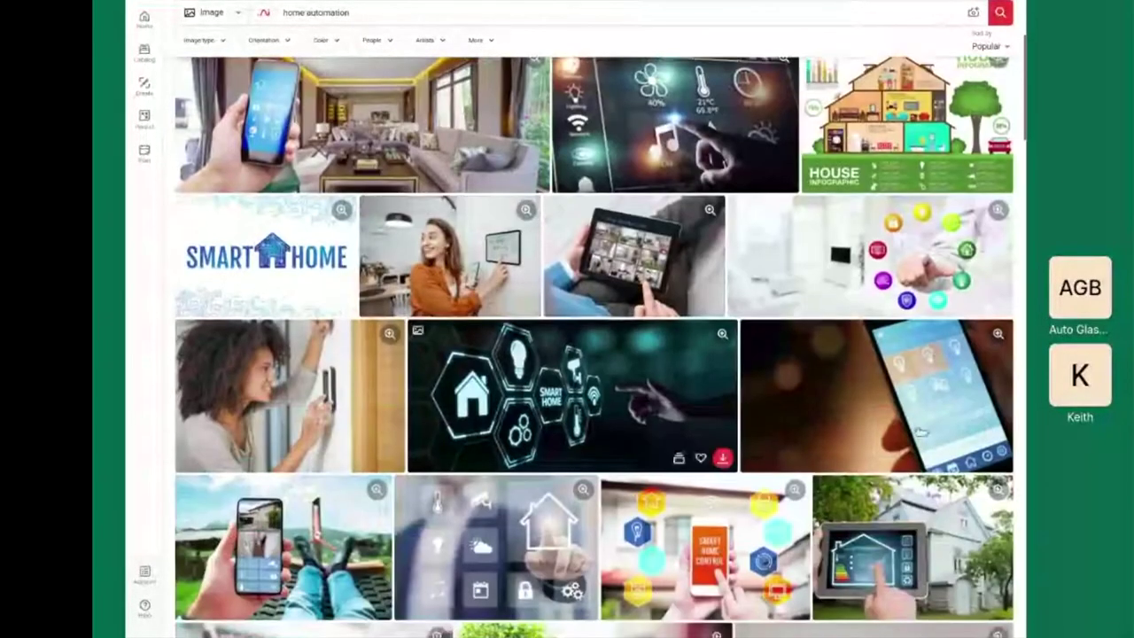
scroll(917, 450, "down", 8)
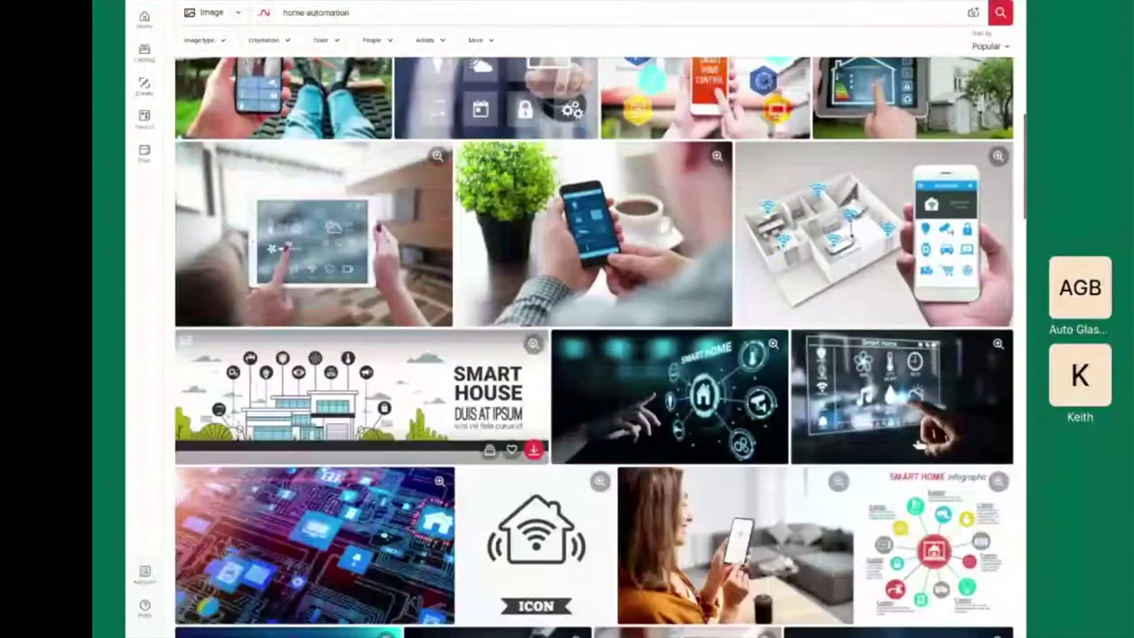
scroll(919, 446, "down", 9)
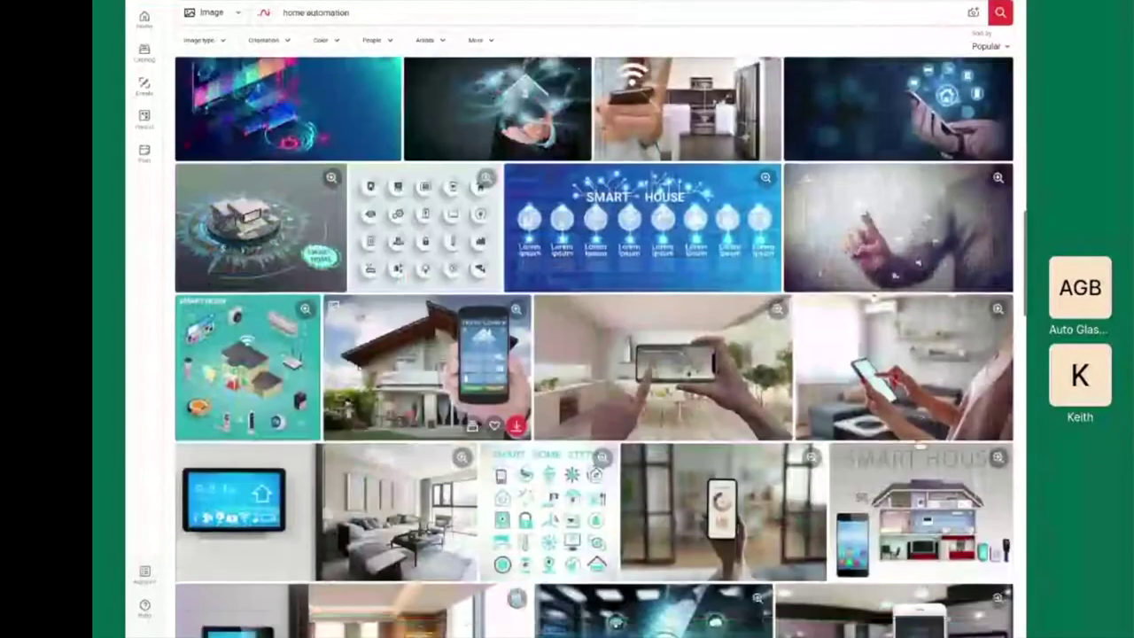
scroll(913, 431, "up", 2)
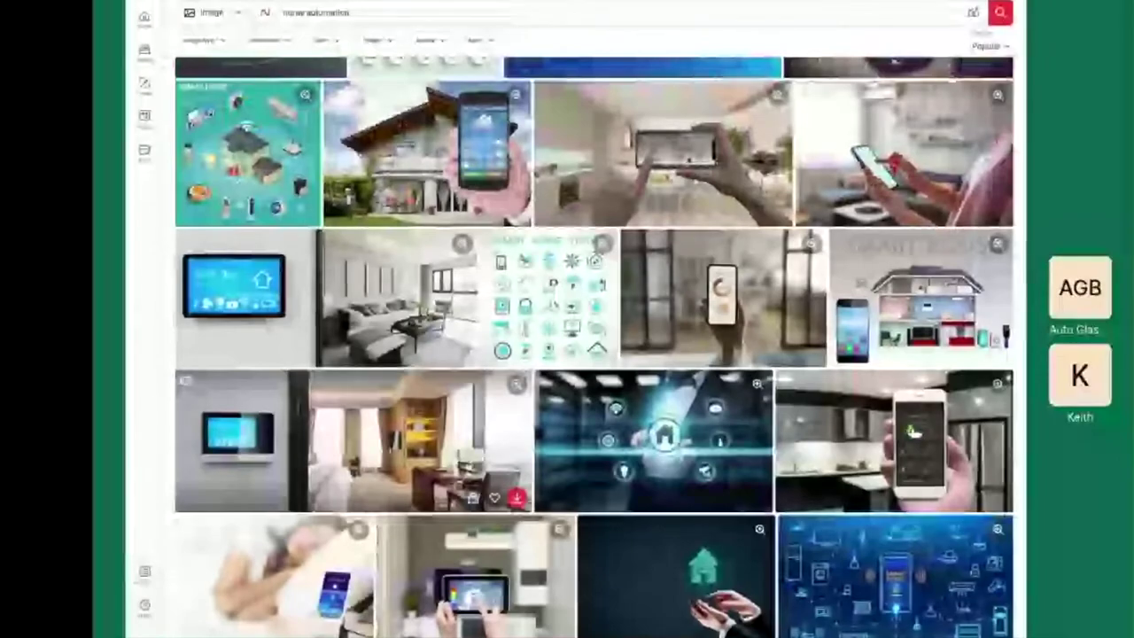
scroll(913, 432, "down", 5)
scroll(916, 431, "down", 8)
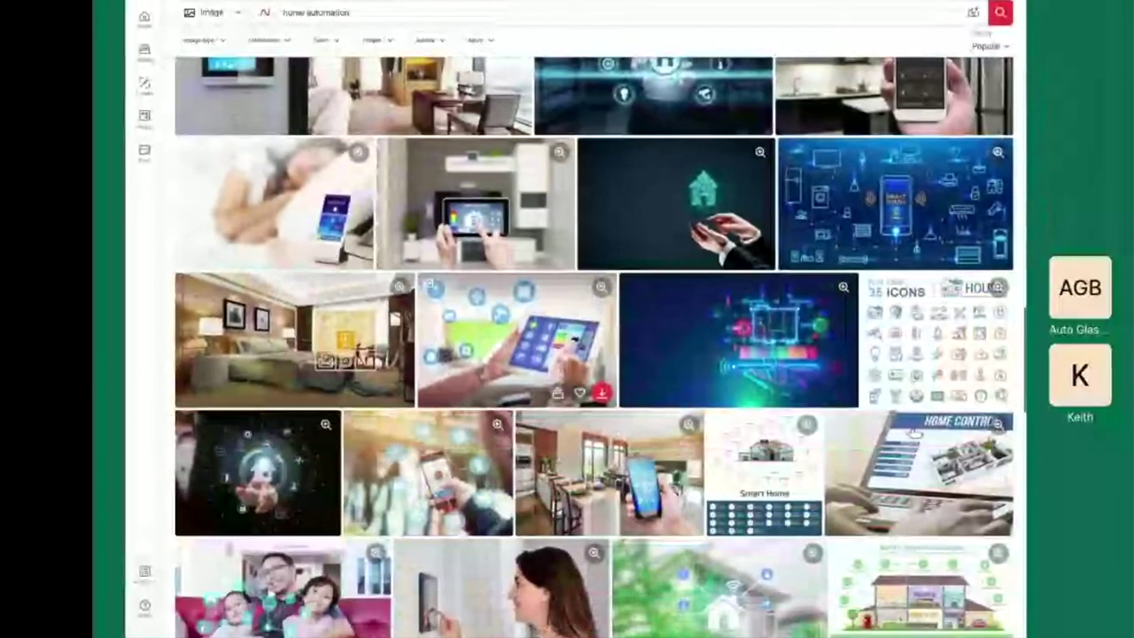
scroll(915, 431, "down", 6)
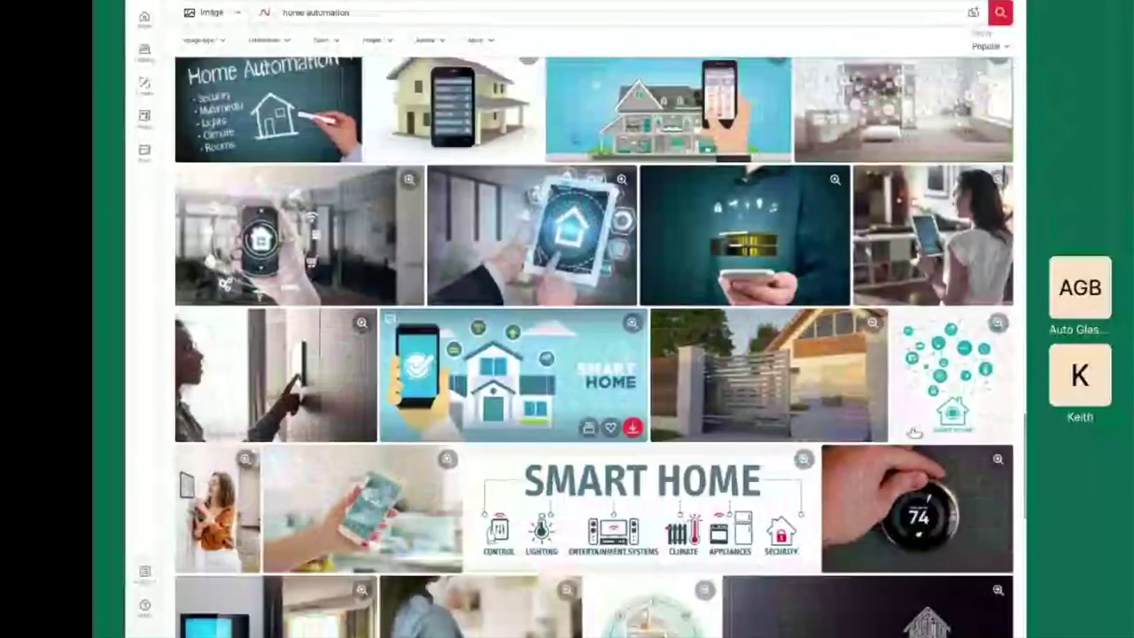
Search the Shutterstock images for "smart home" instead of "home automation".
key("Home")
left_click(704, 44)
key("ctrl+a")
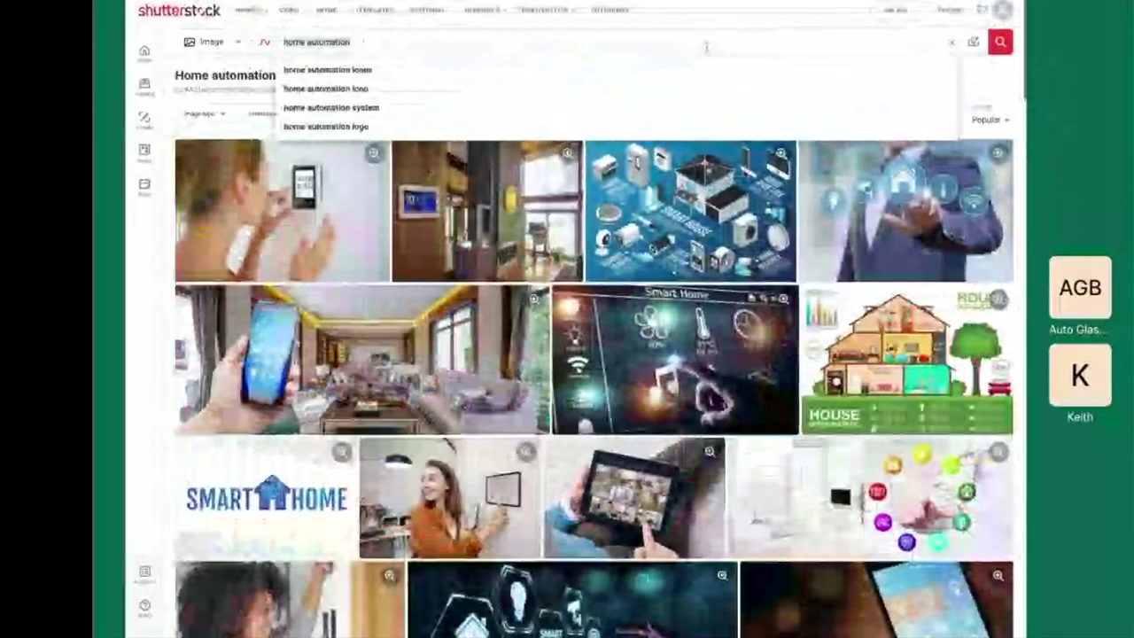
type("smart home")
key("Return")
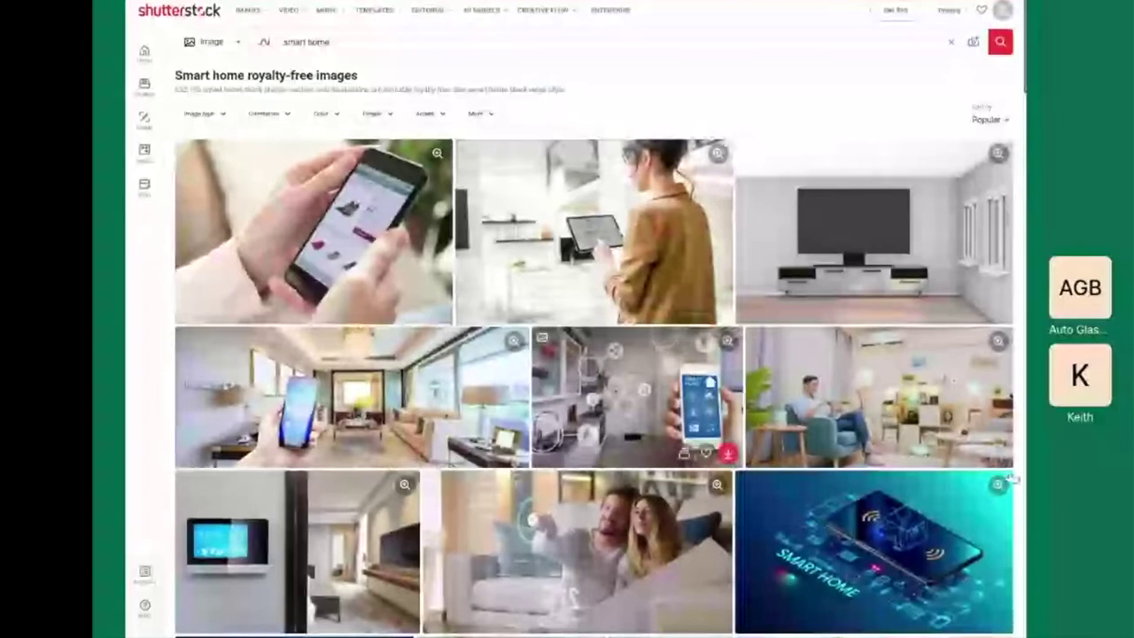
Look through the smart home images for a photo of a person controlling their home, suited to the ad.
scroll(674, 532, "down", 2)
scroll(780, 567, "down", 3)
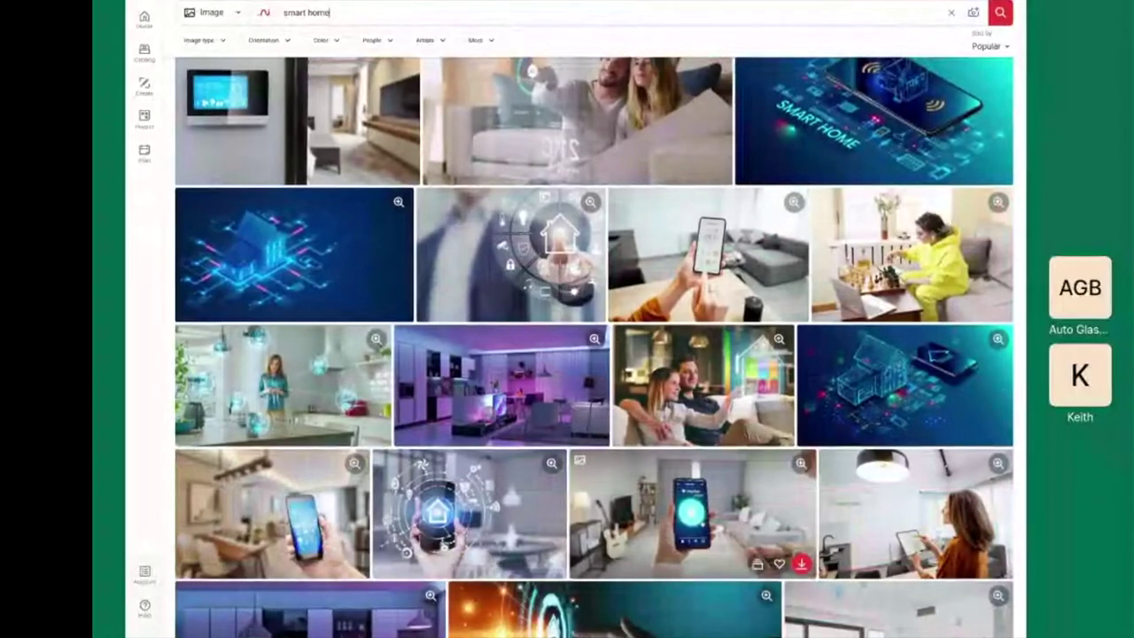
scroll(762, 559, "down", 1)
scroll(762, 559, "down", 1)
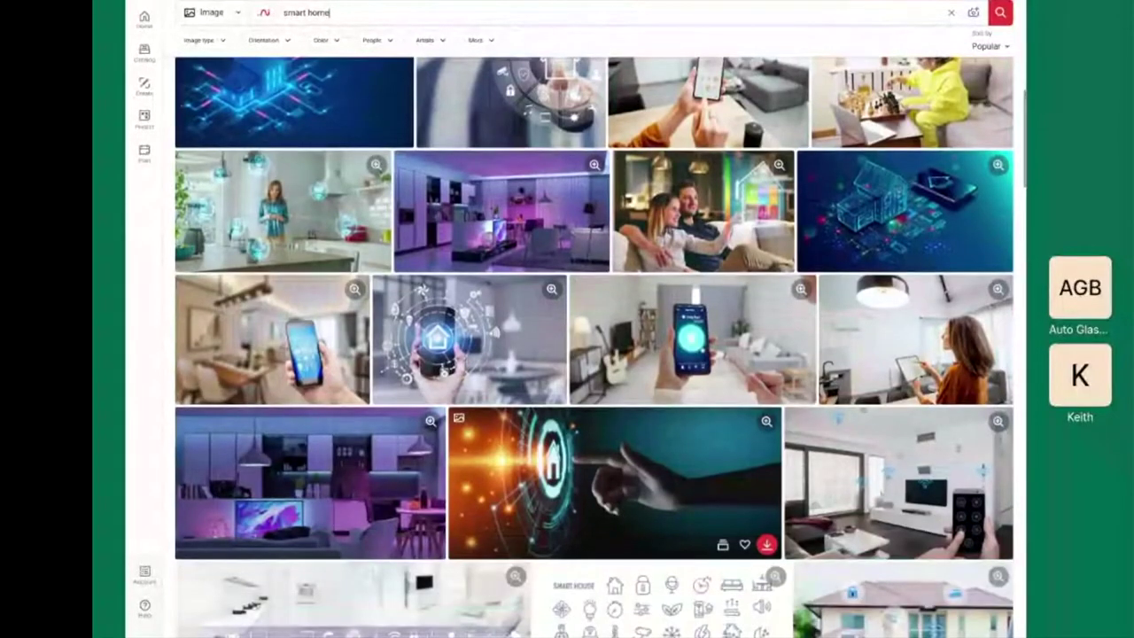
scroll(762, 558, "down", 3)
scroll(763, 559, "down", 2)
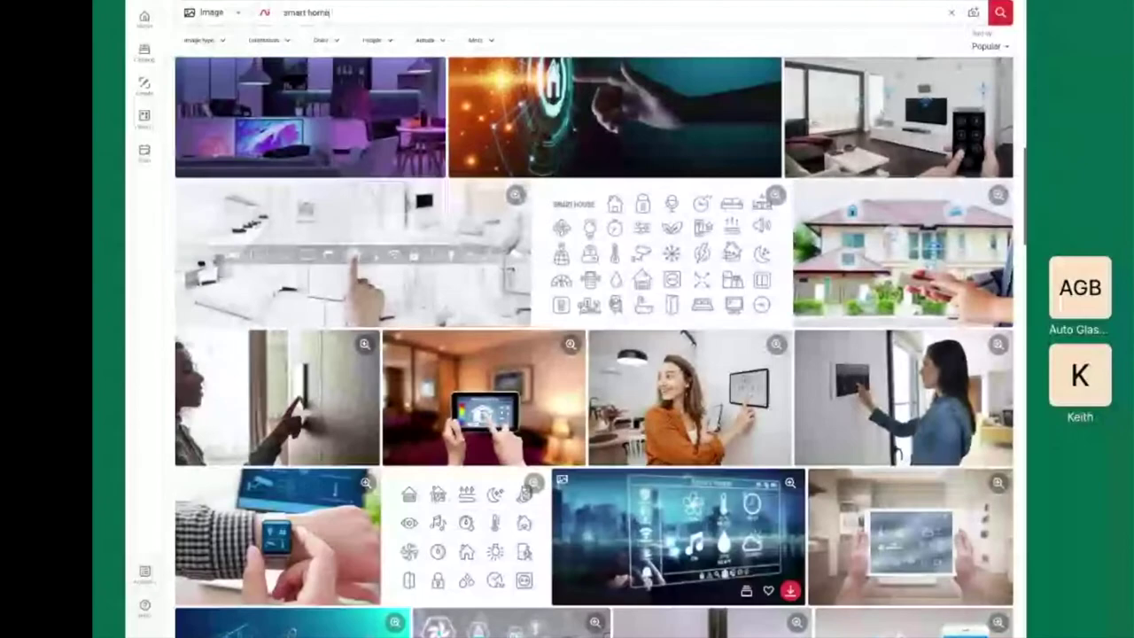
scroll(763, 559, "down", 3)
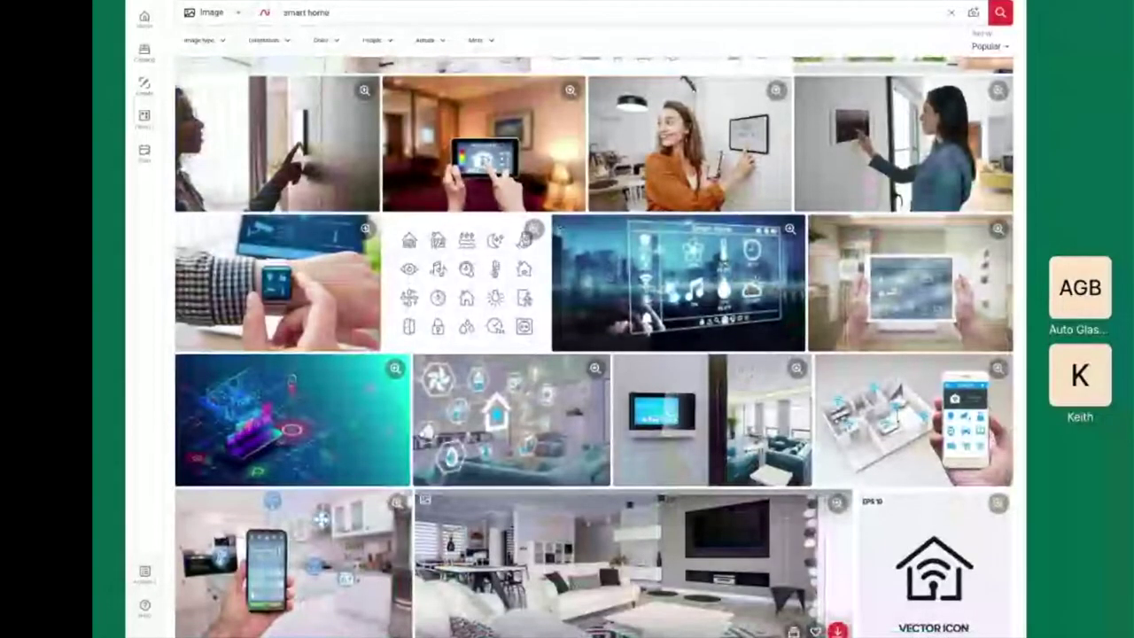
scroll(762, 531, "down", 5)
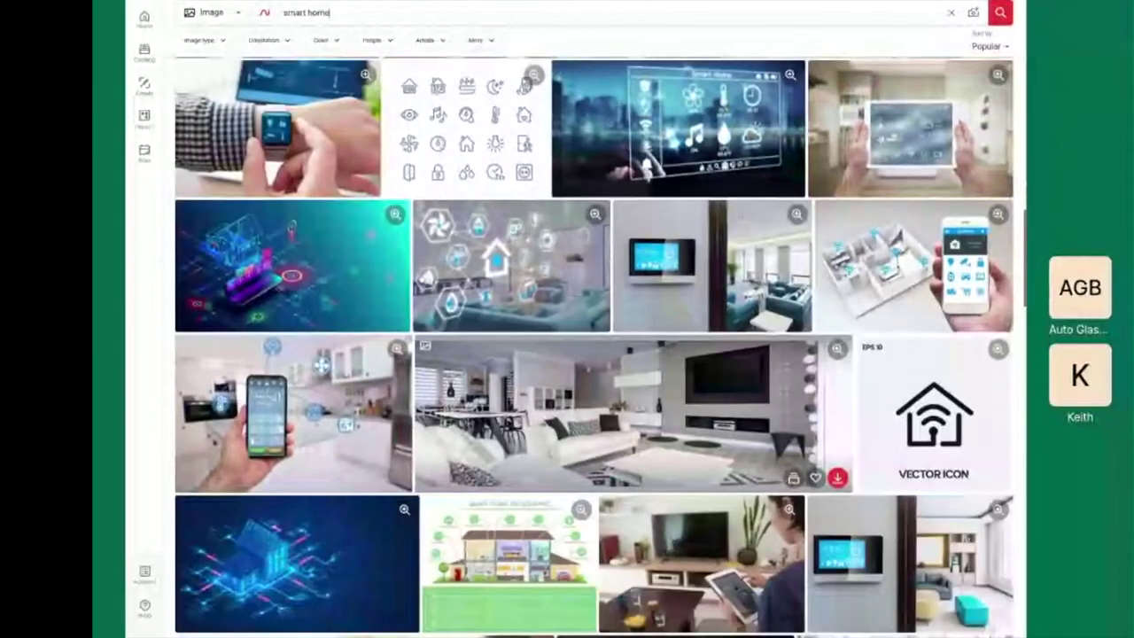
scroll(762, 532, "down", 2)
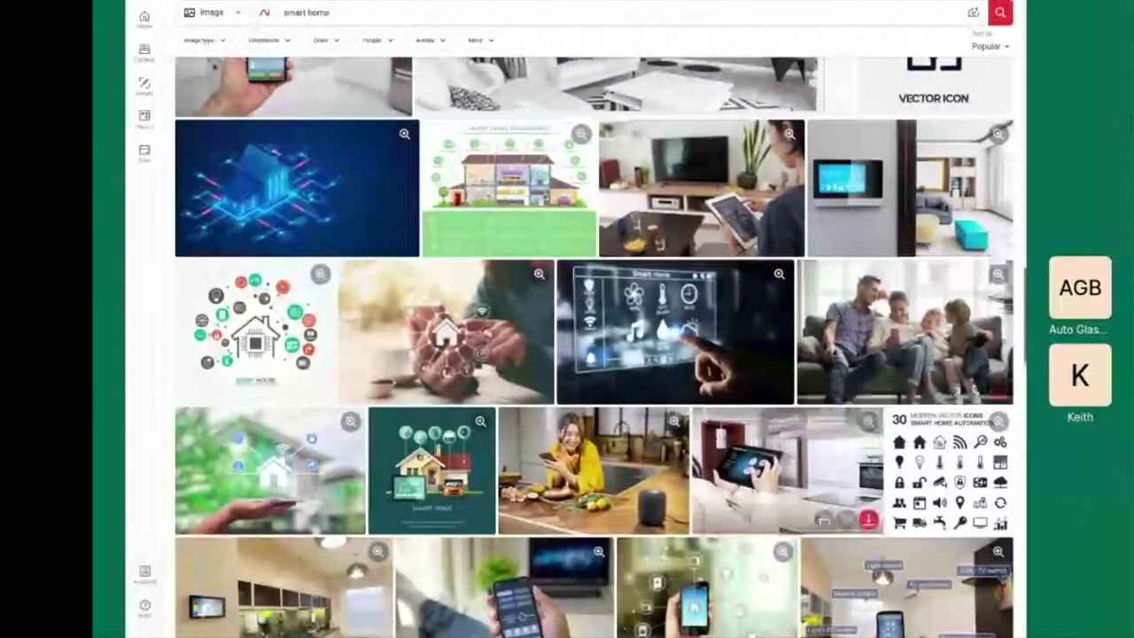
scroll(762, 532, "down", 3)
scroll(744, 496, "down", 2)
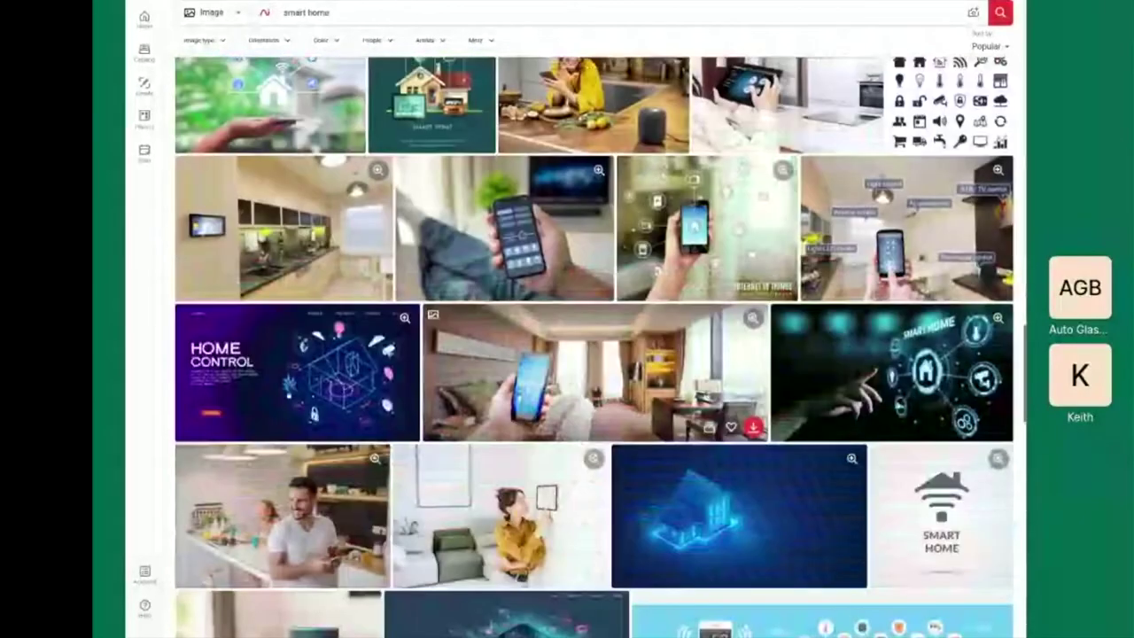
scroll(745, 443, "down", 2)
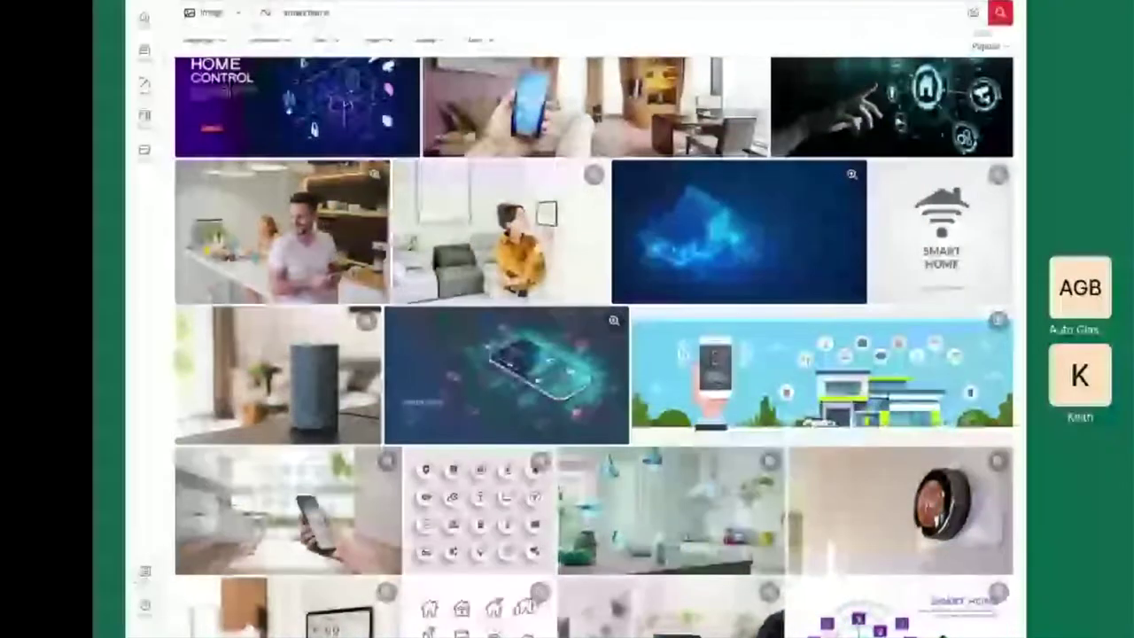
scroll(709, 346, "down", 3)
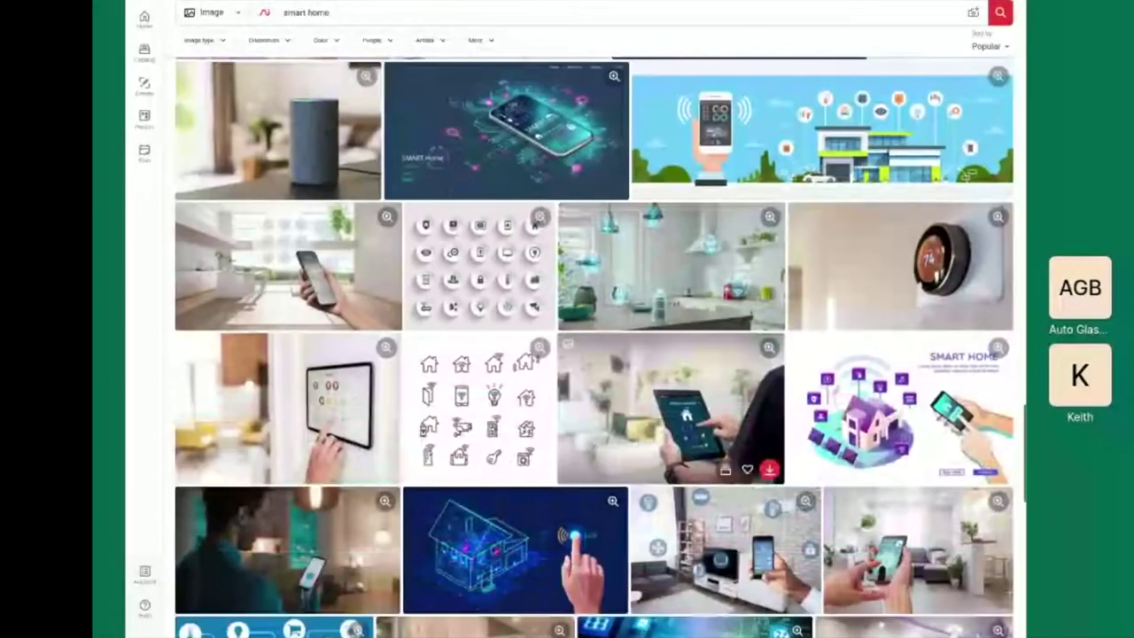
scroll(517, 390, "down", 1)
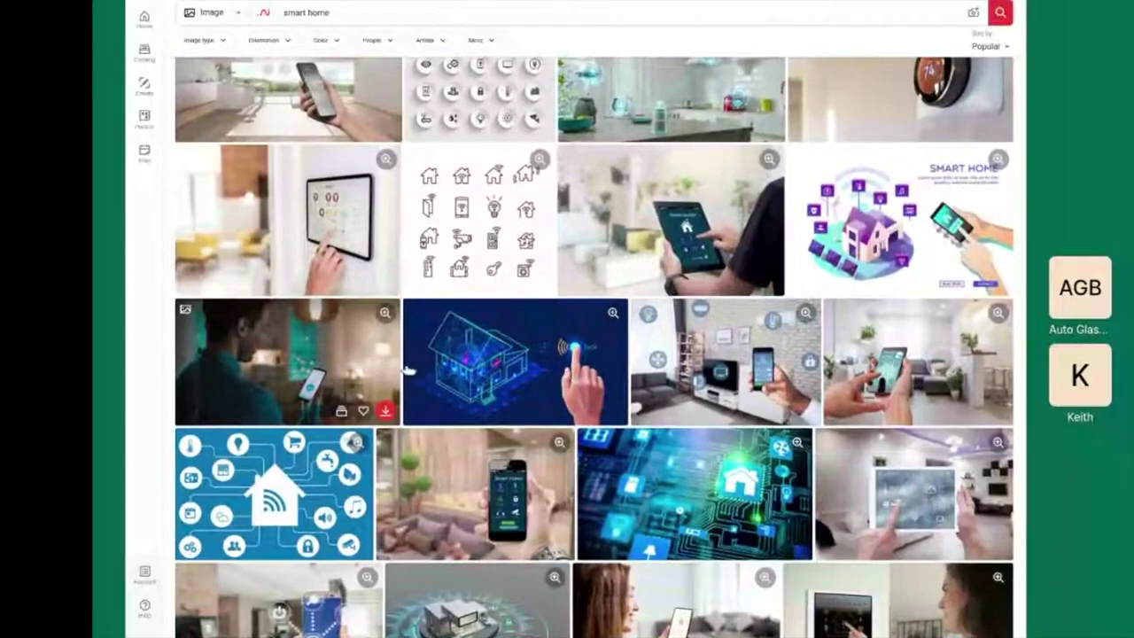
scroll(547, 403, "down", 2)
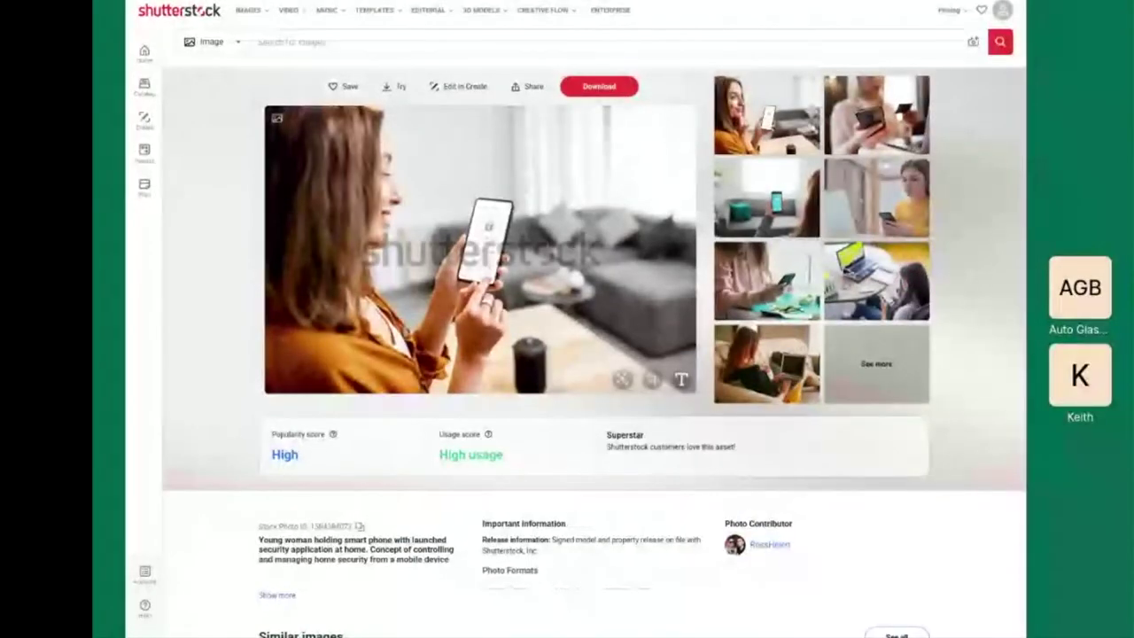
Go back to the smart home results and compare the other pictures with the photo of the woman holding a smartphone.
left_click(837, 278)
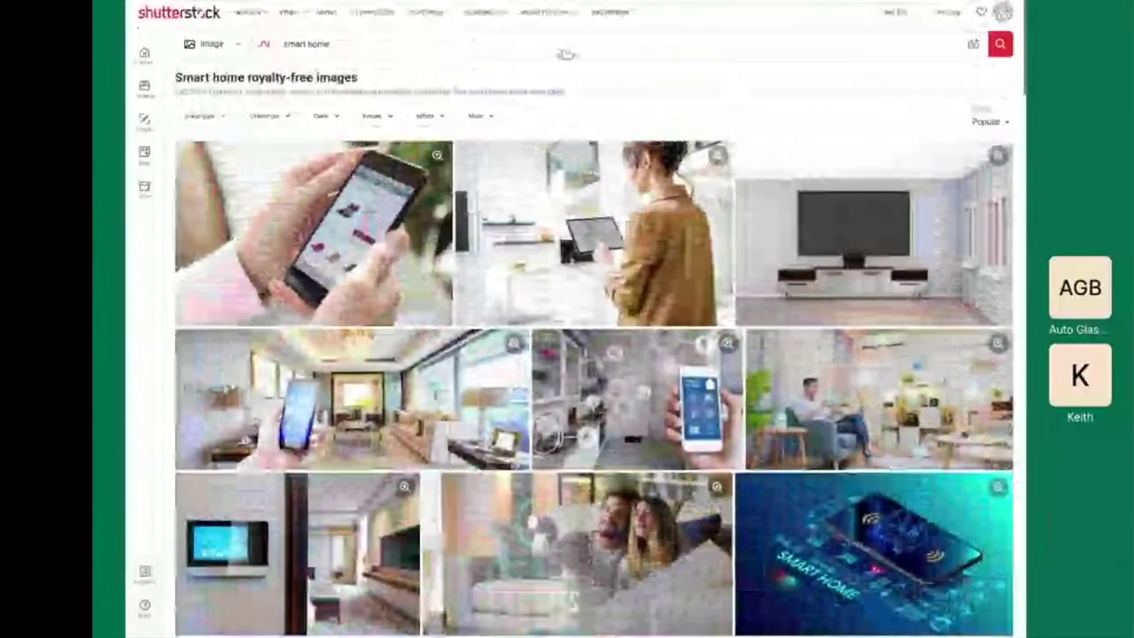
scroll(567, 326, "down", 5)
scroll(620, 372, "down", 10)
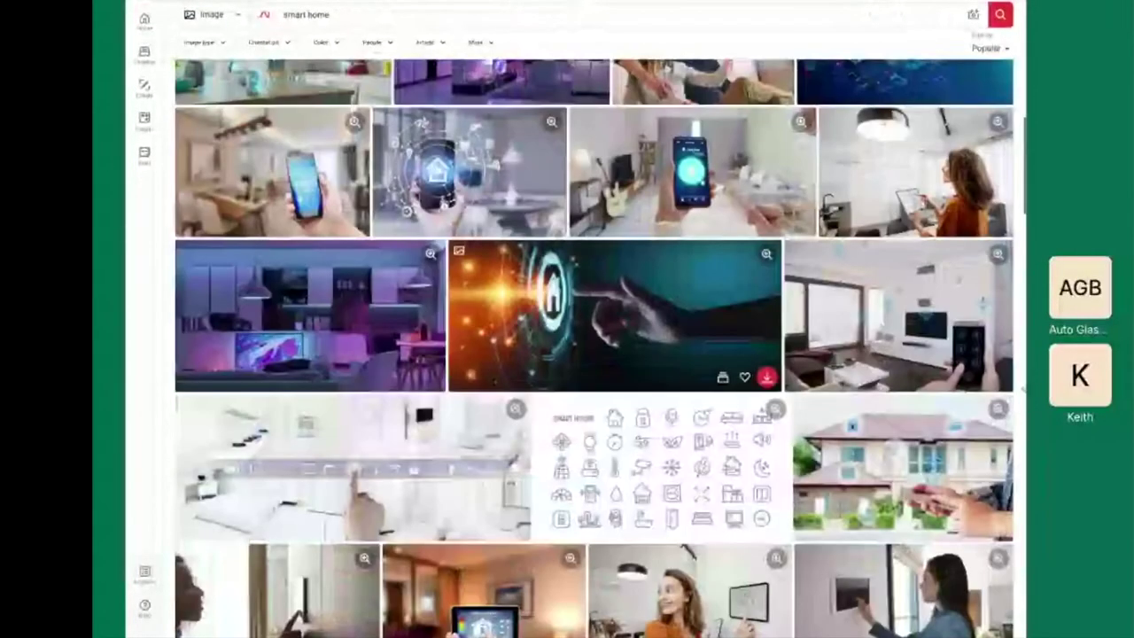
scroll(620, 372, "down", 5)
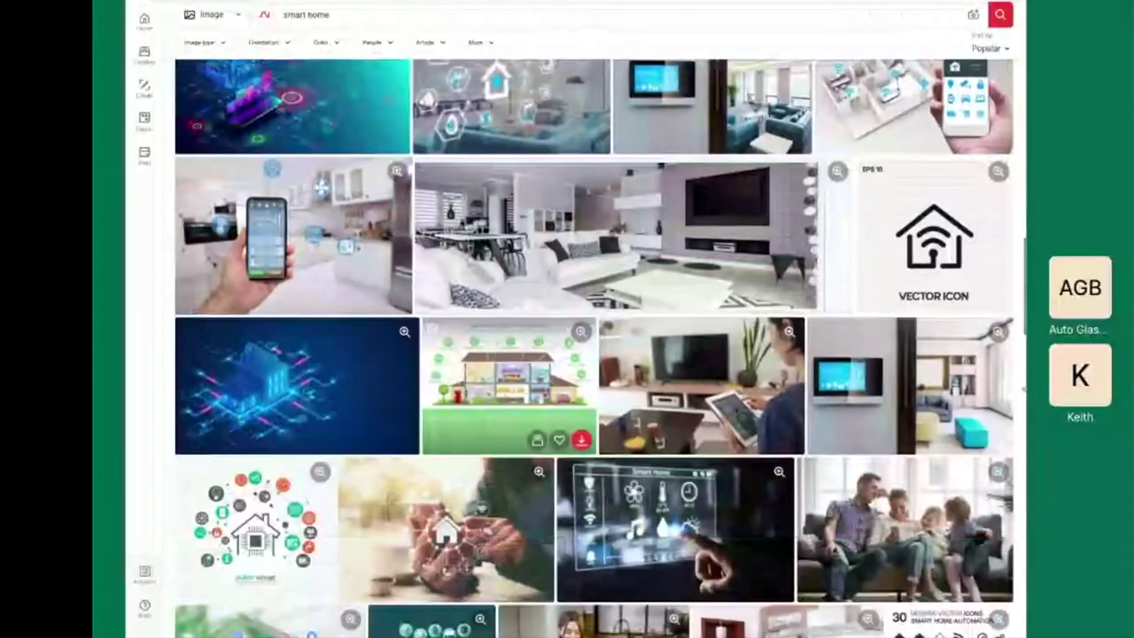
scroll(673, 372, "down", 2)
scroll(674, 460, "down", 3)
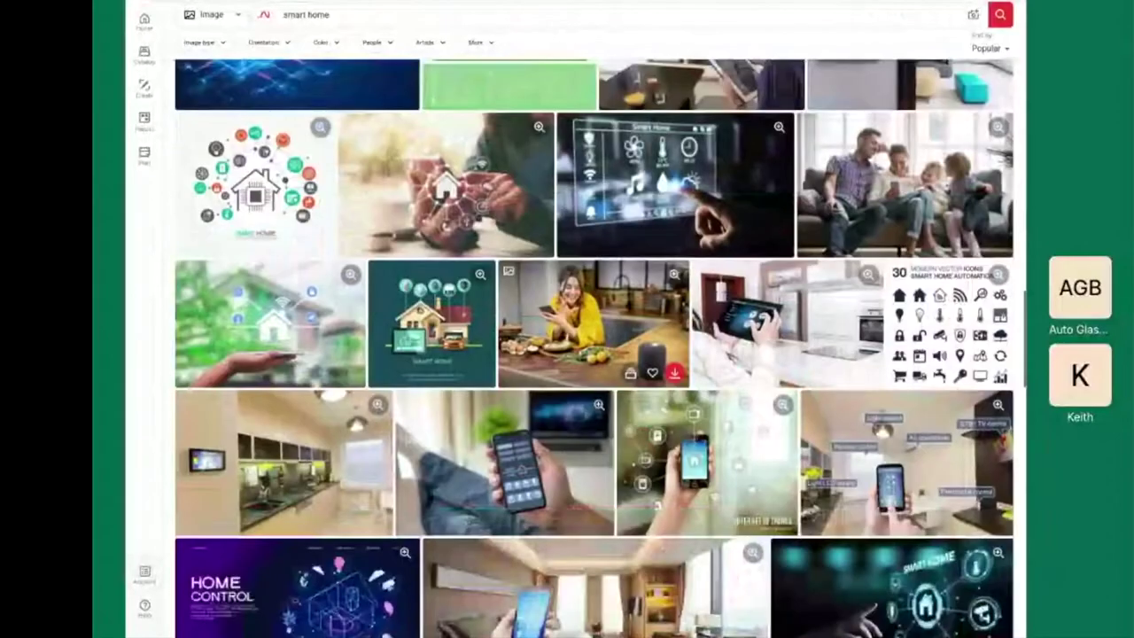
scroll(532, 488, "down", 4)
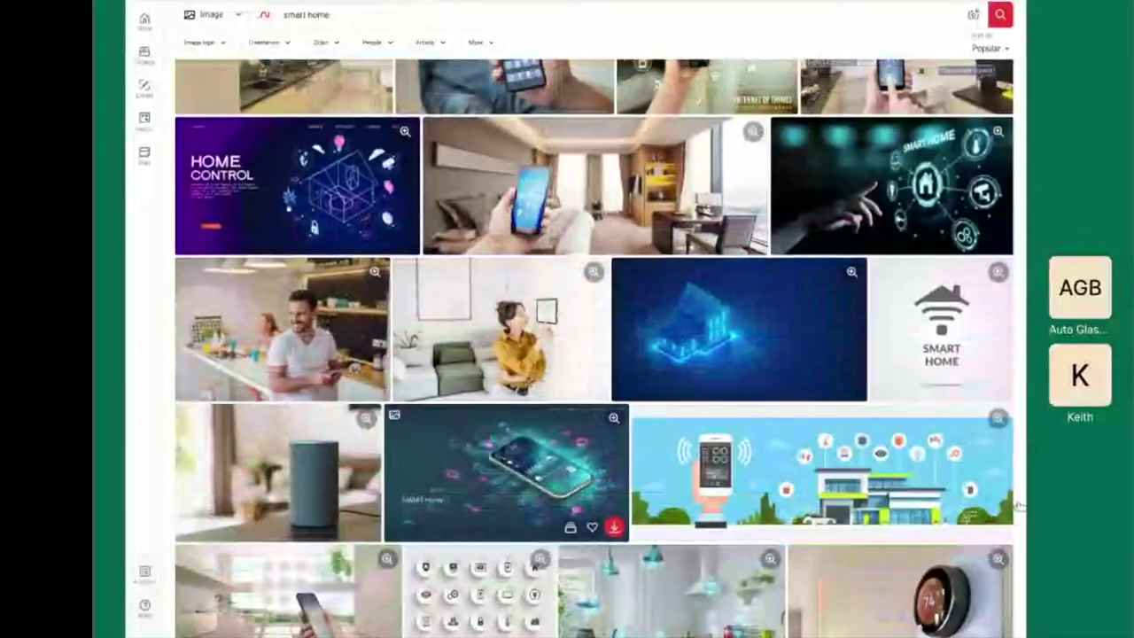
scroll(1010, 496, "down", 4)
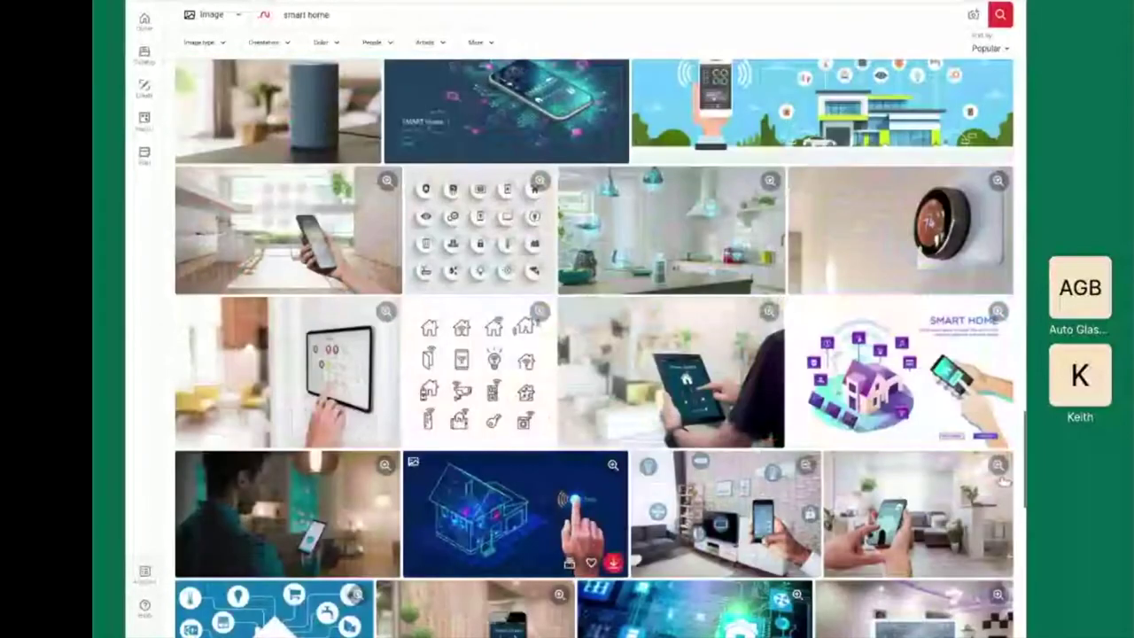
scroll(1002, 481, "down", 5)
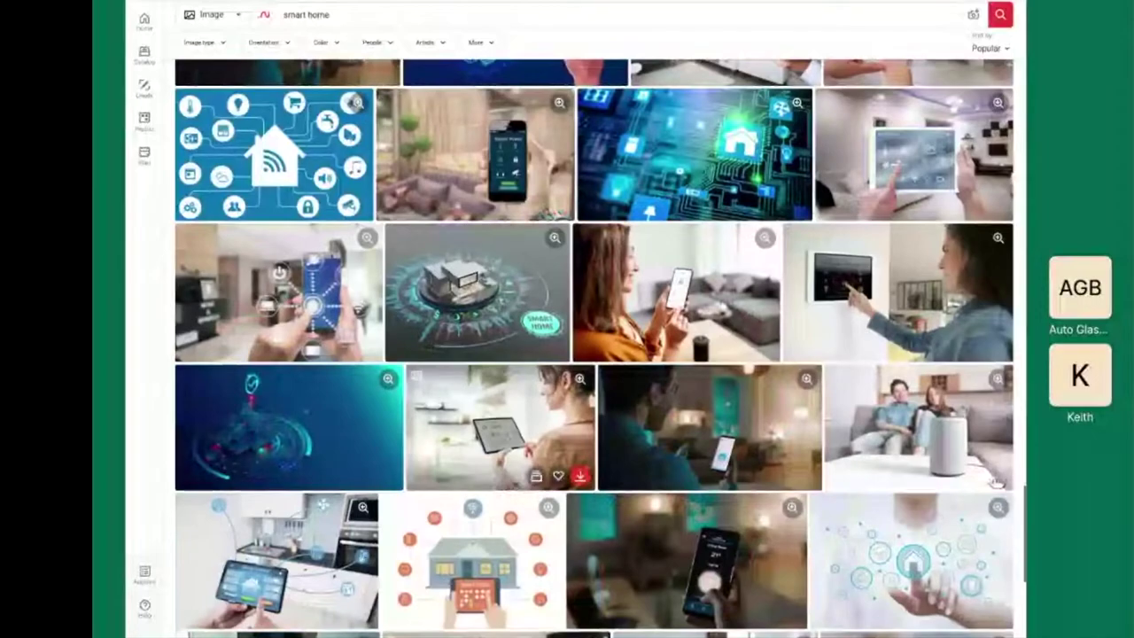
scroll(996, 482, "down", 3)
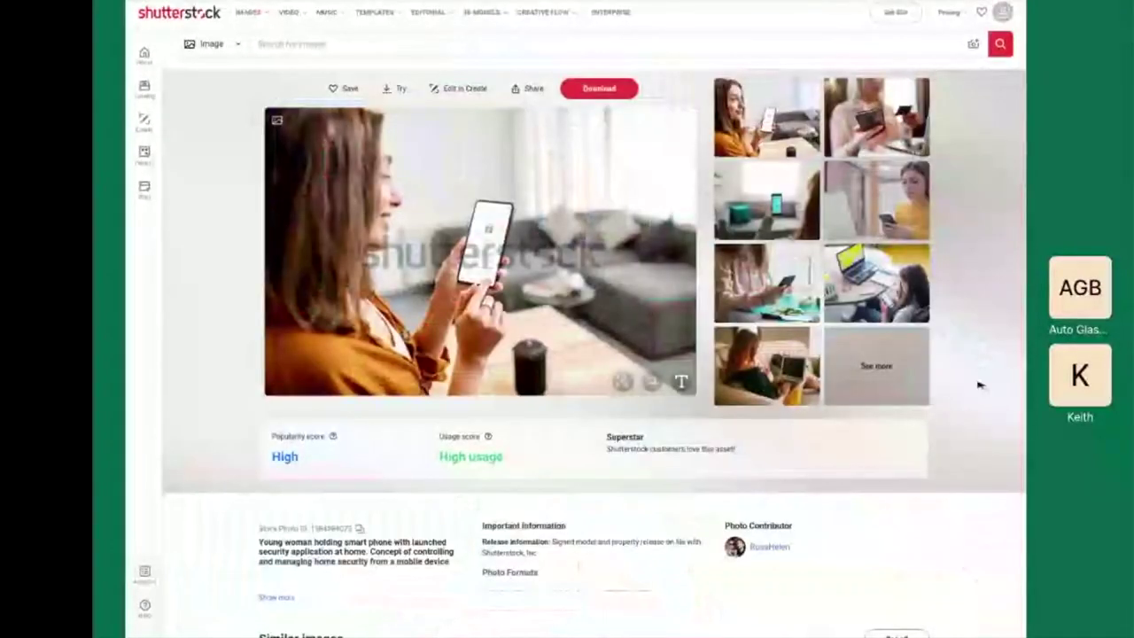
Choose an image size and download the photo of the young woman holding a smartphone under the standard license.
left_click(980, 385)
key("Left")
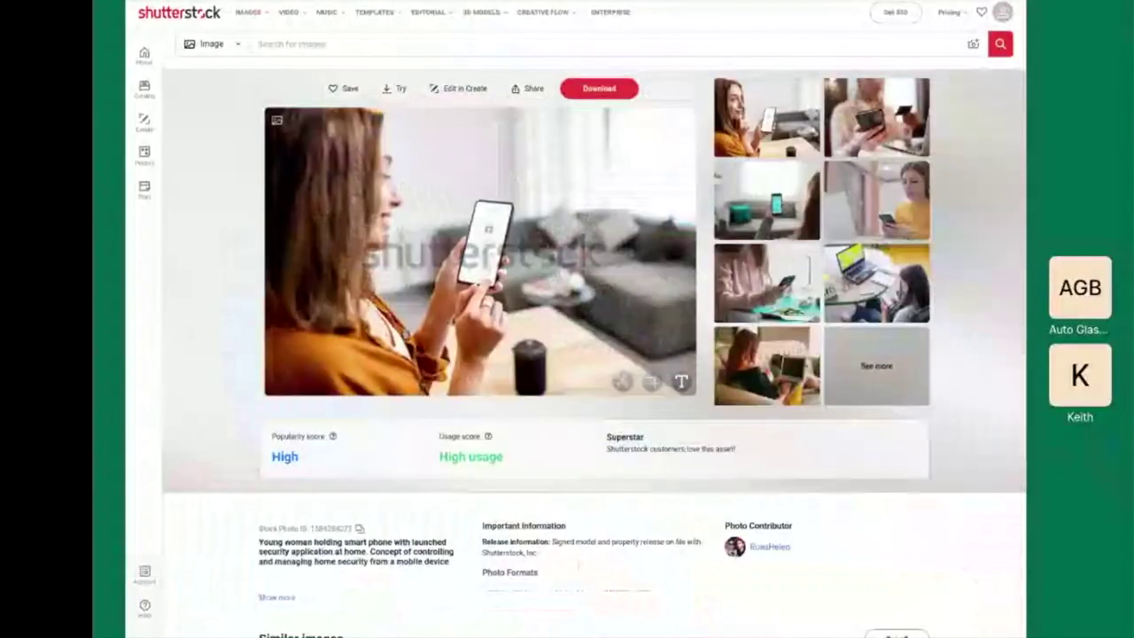
left_click(599, 88)
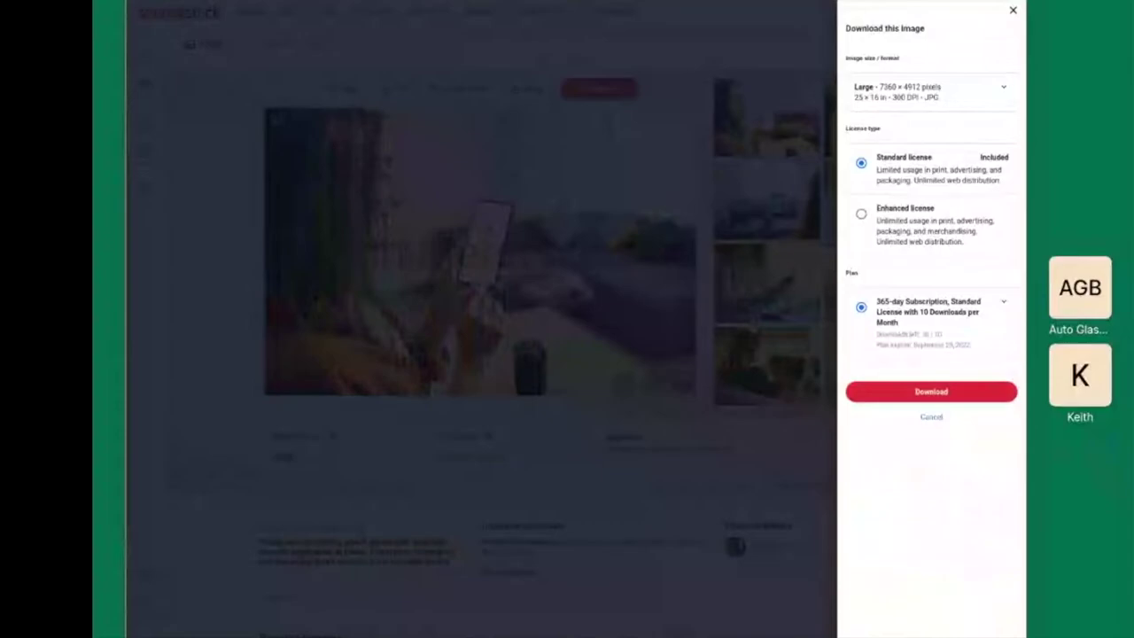
left_click(931, 87)
left_click(900, 116)
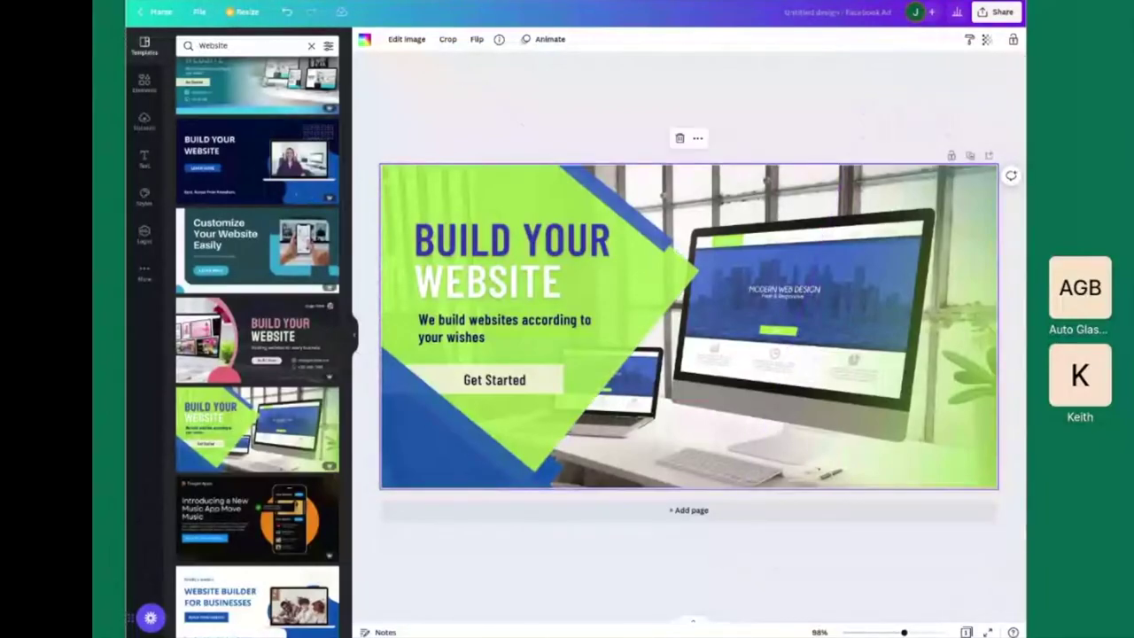
Switch to Canva, delete the computer photo from the ad, and place the uploaded photo of the woman with the smartphone on the page.
key("Delete")
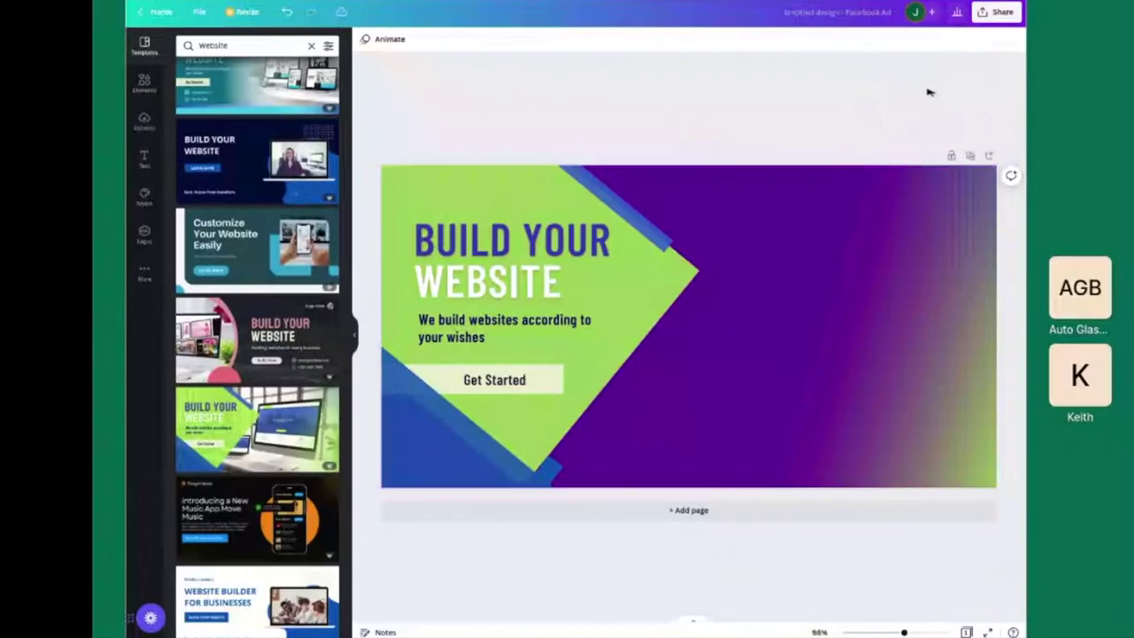
left_click(160, 86)
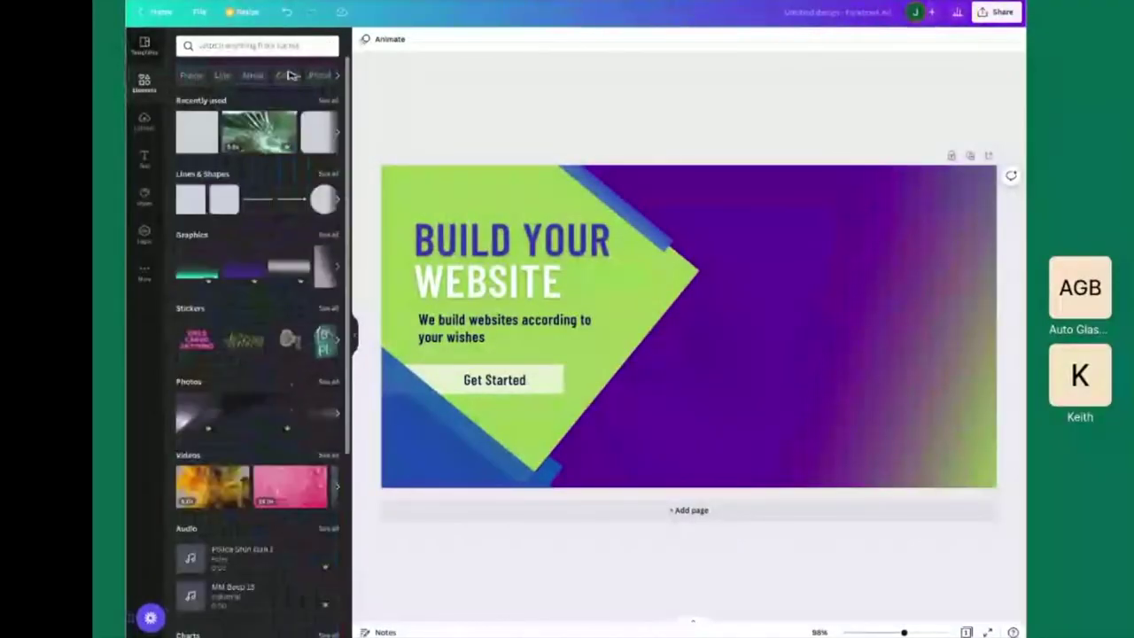
left_click(145, 123)
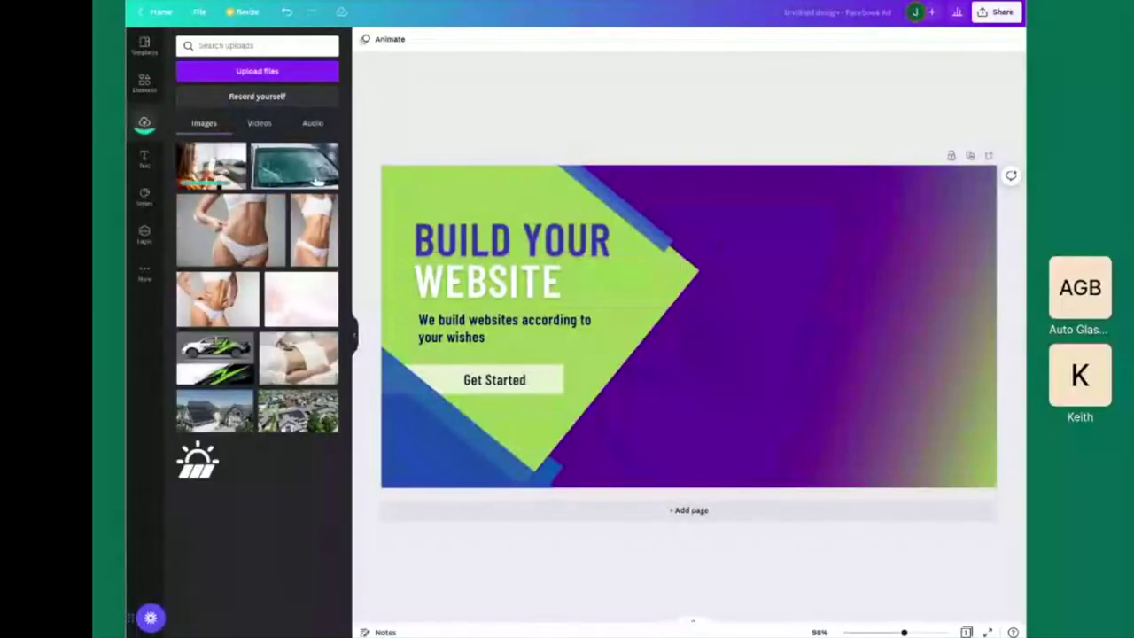
left_click_drag(833, 232, 930, 166)
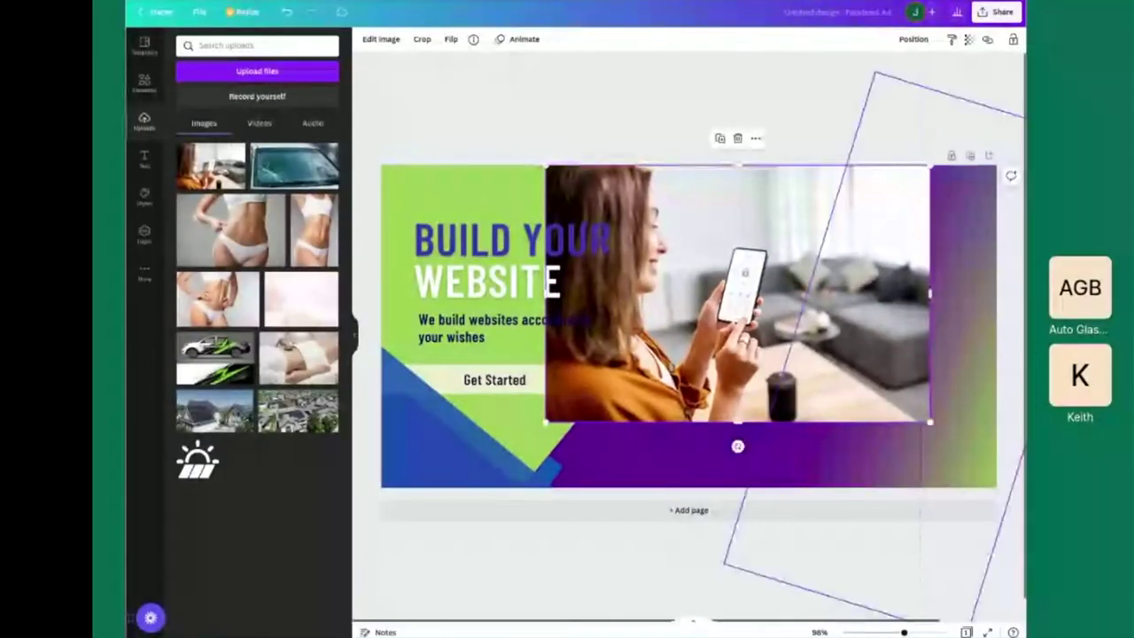
Enlarge the woman's photo to the full page height and position it over the right part of the ad.
left_click_drag(929, 422, 1026, 488)
left_click_drag(780, 354, 811, 354)
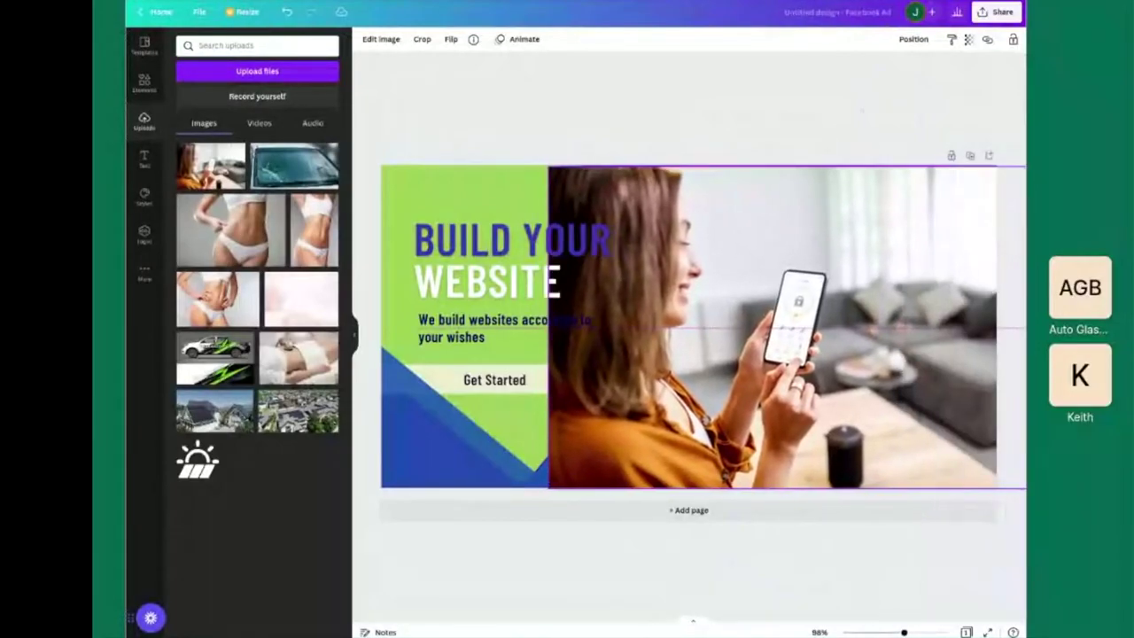
left_click_drag(549, 328, 549, 327)
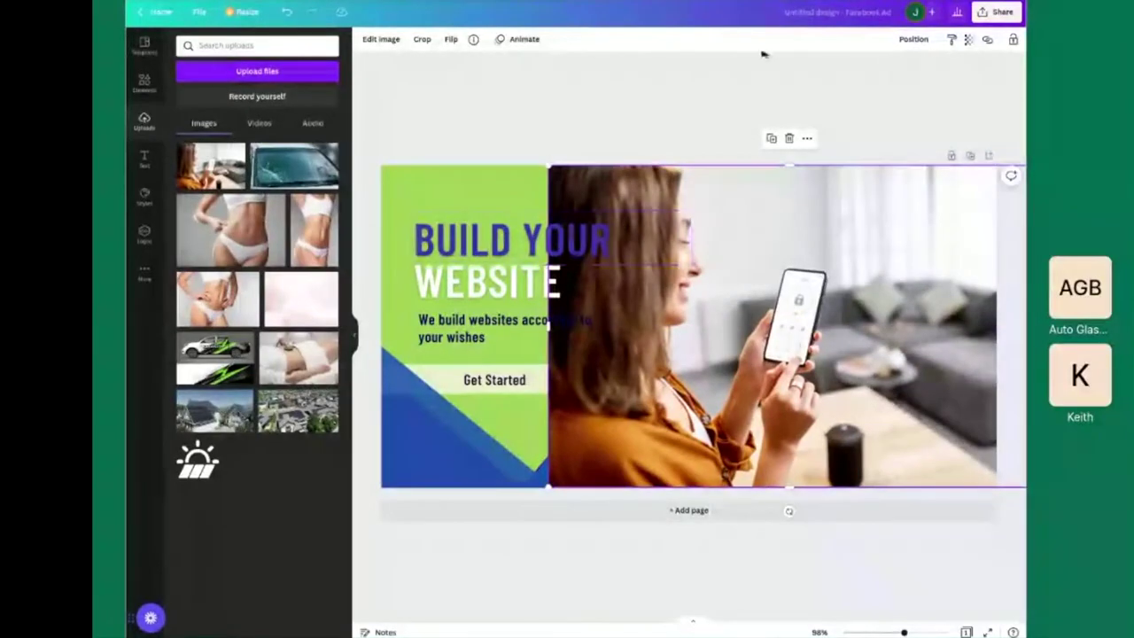
Send the woman's photo to the back, behind the green and blue shapes, and flip it horizontally.
left_click(913, 39)
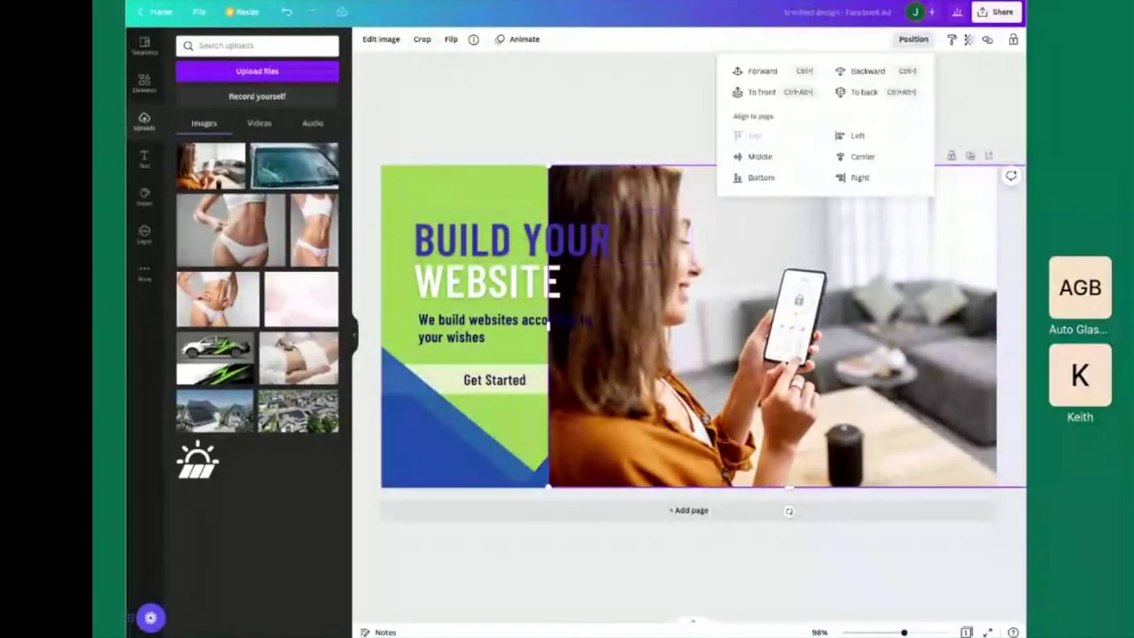
left_click(864, 92)
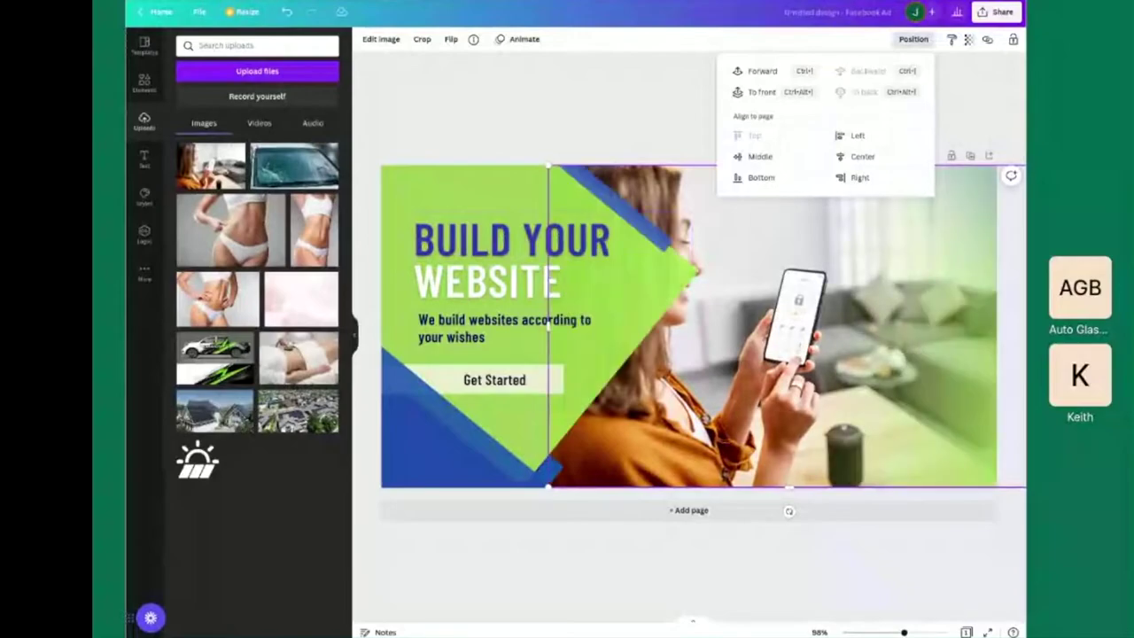
key("Escape")
key("Escape")
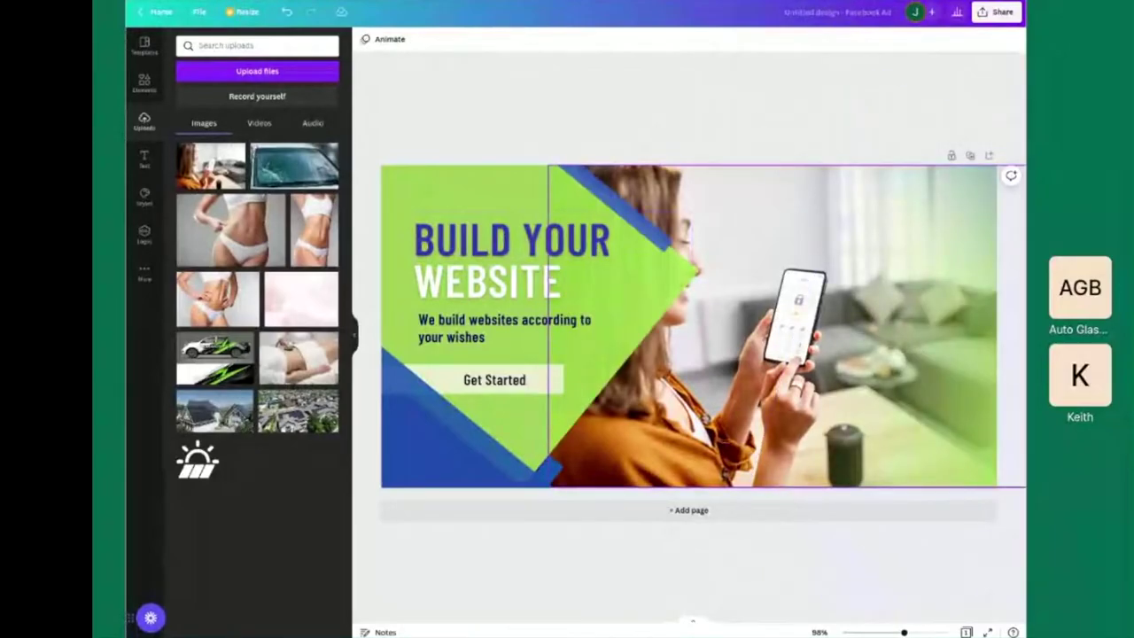
left_click(865, 177)
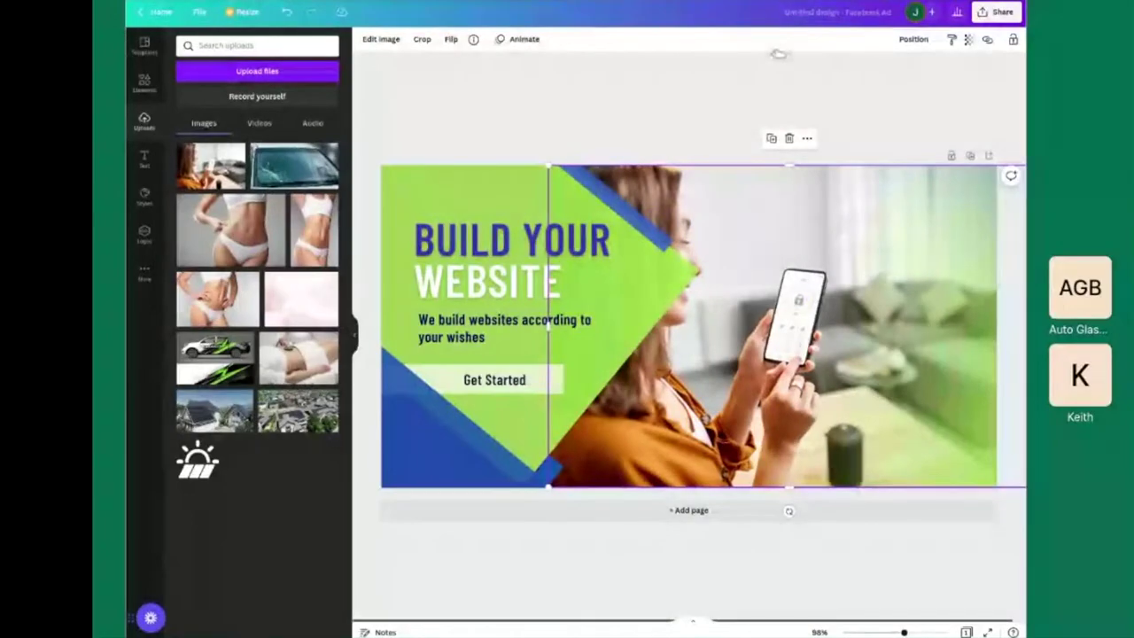
left_click(483, 67)
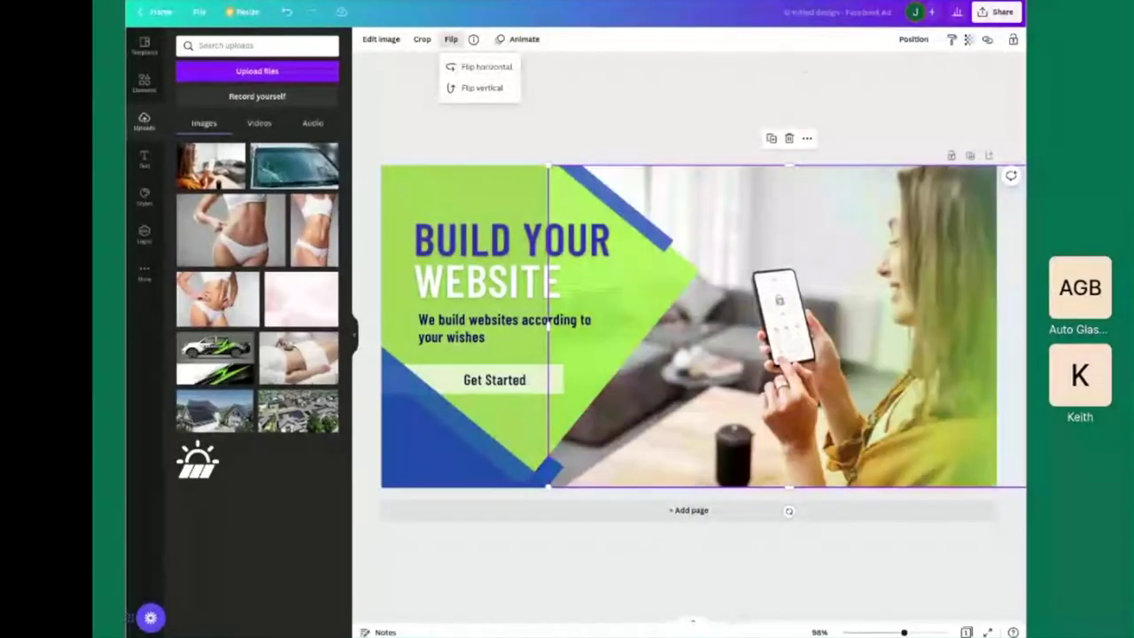
Shift the woman's photo further left so the phone sits beside the tip of the green shape.
left_click_drag(990, 339, 826, 342)
key("Escape")
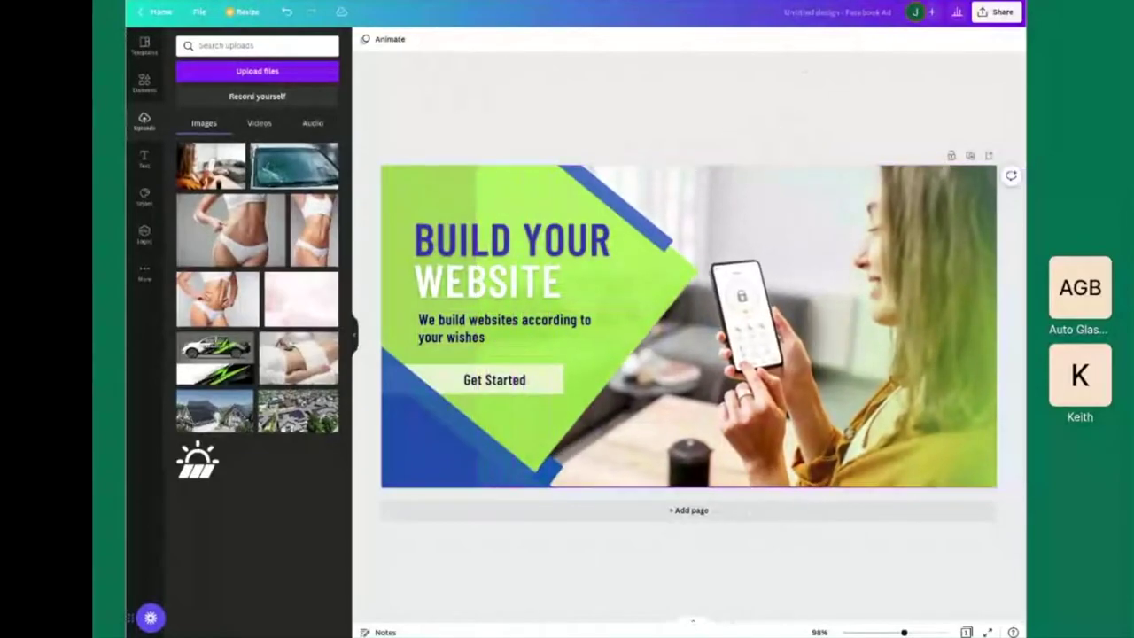
Change the two headline lines to "AUTOMATE YOUR" and "HOME", widening the first text box so its words fit on one line.
left_click(514, 240)
left_click(514, 239)
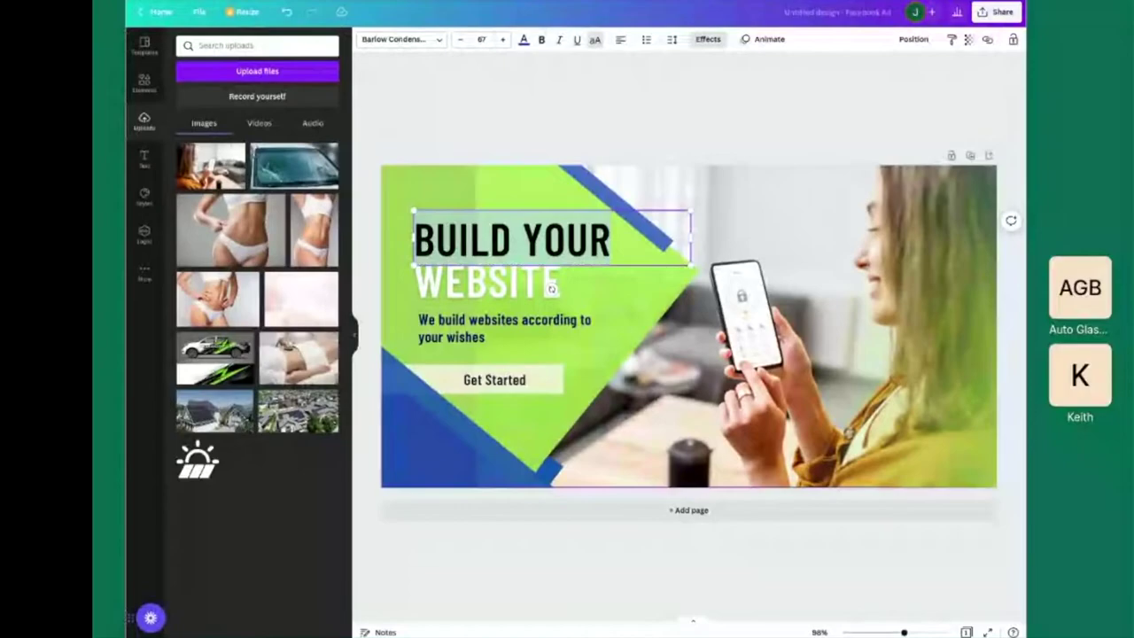
type("AUTOMATE")
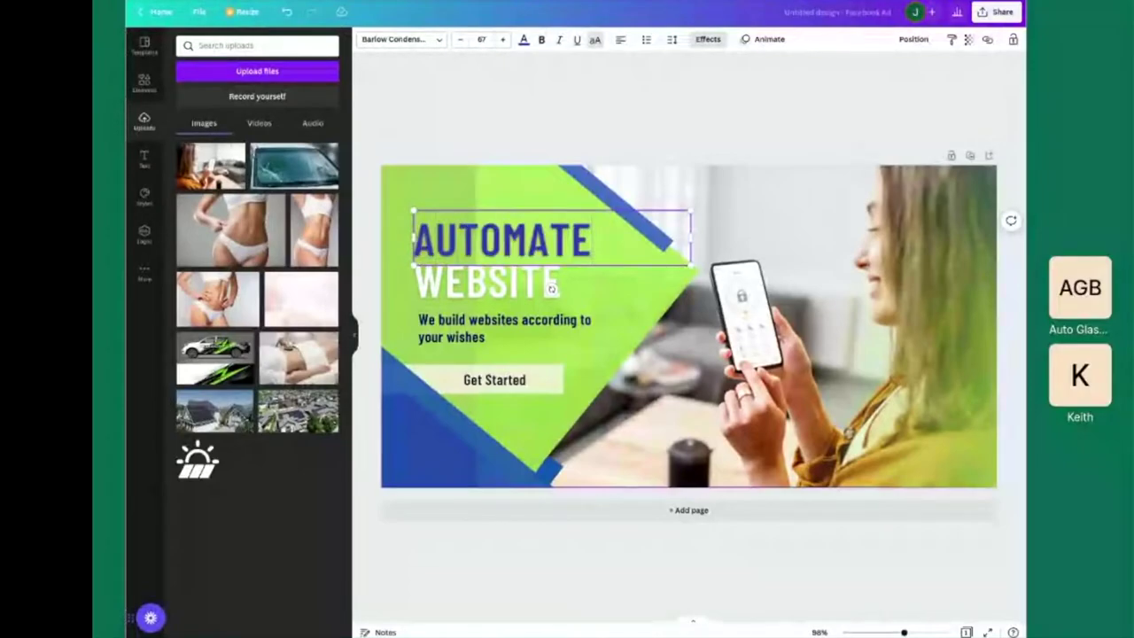
key("ctrl+a")
key("Right")
type("YOUR")
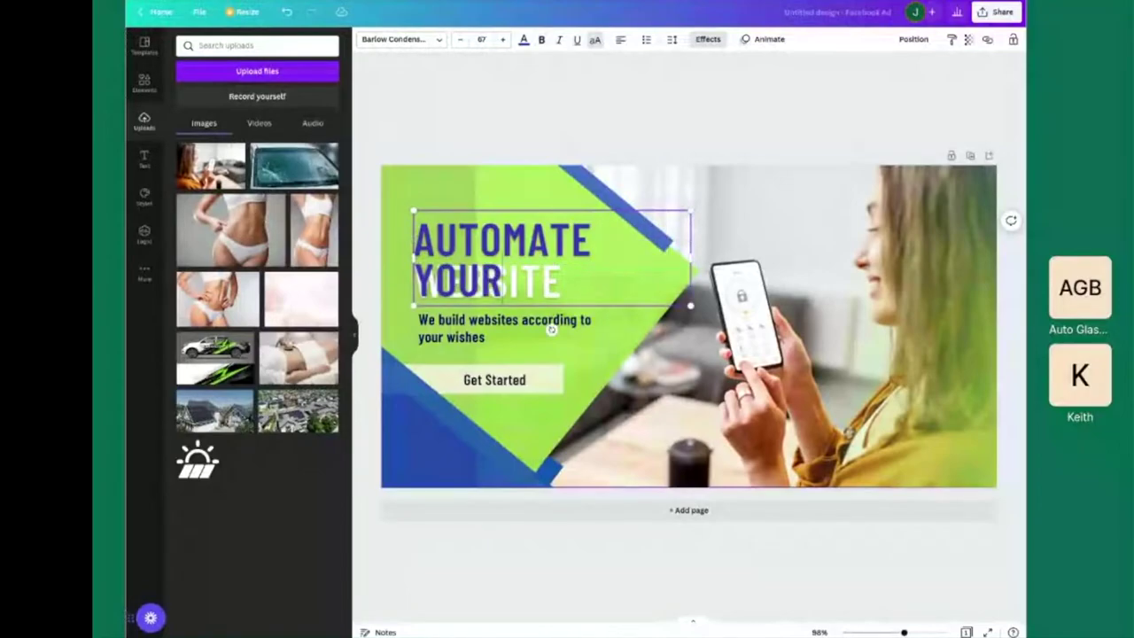
left_click_drag(690, 257, 700, 257)
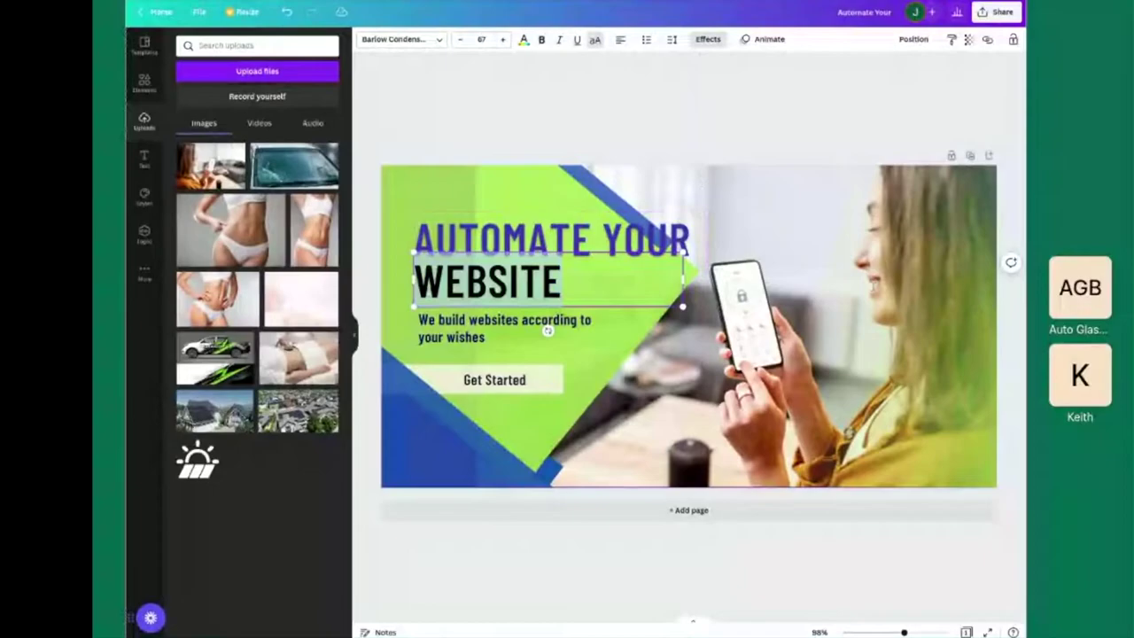
type("HOME")
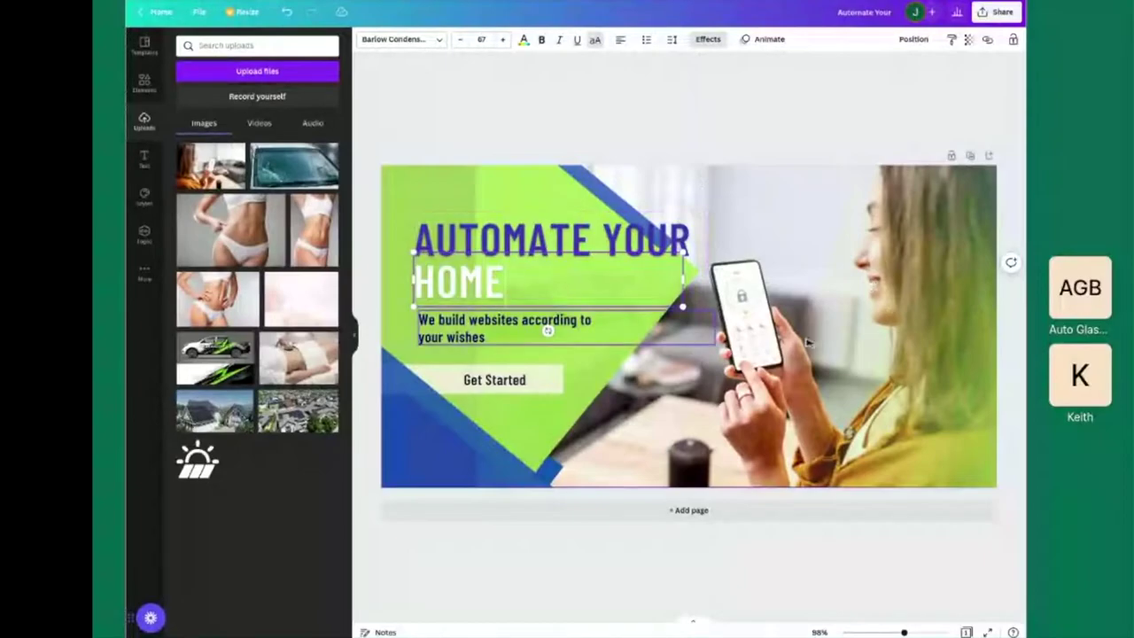
key("Tab")
key("Return")
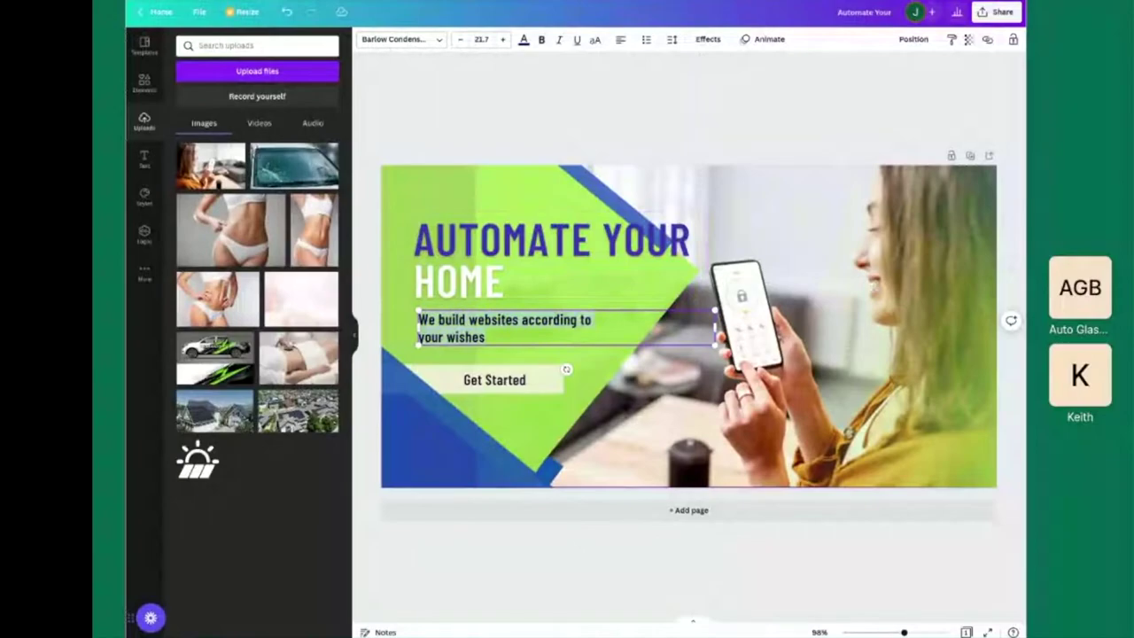
type("Get A Complete Home Aut")
key("BackSpace")
key("BackSpace")
type("u")
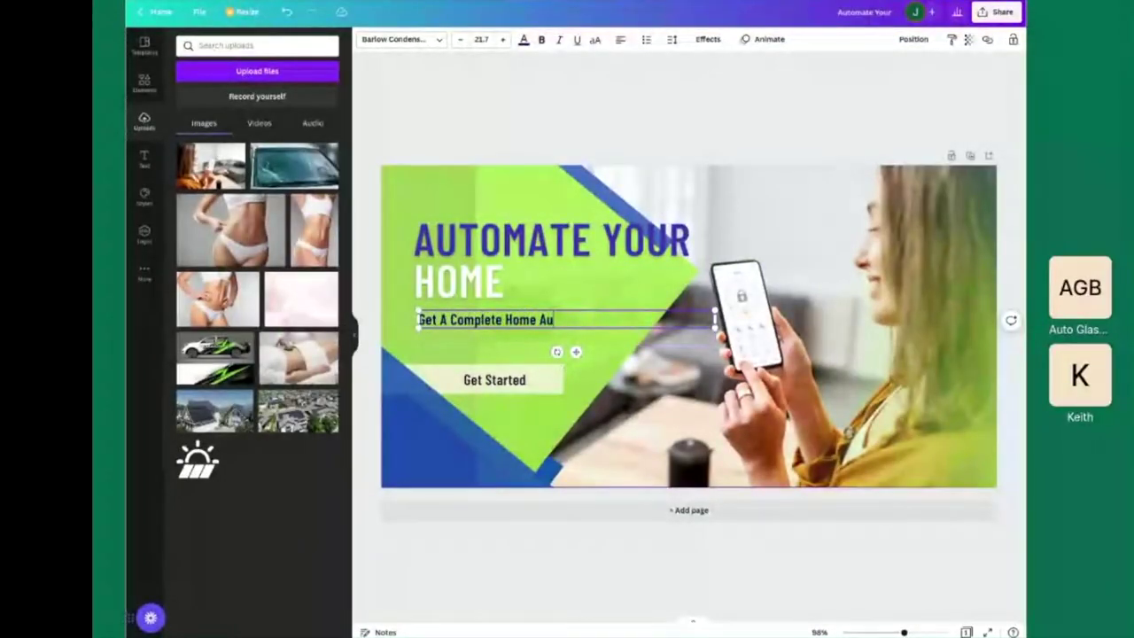
Replace the whole subheading with "Completely Automate Your Home" and "With Ease" on a second line.
key("ctrl+a")
type("Completely")
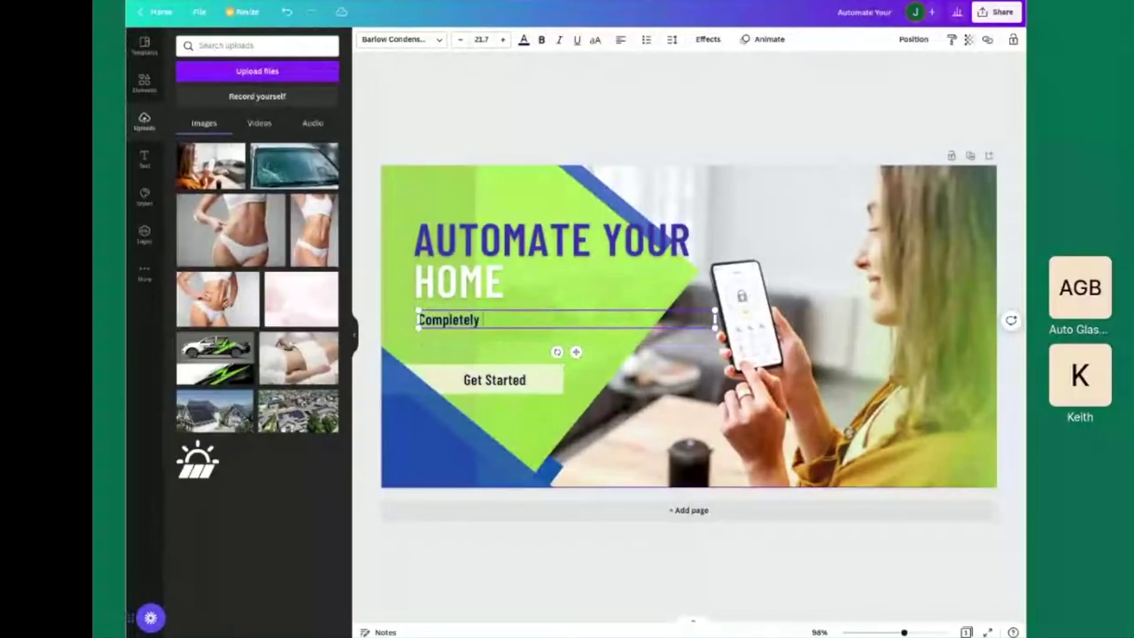
type(" Automate Your Home")
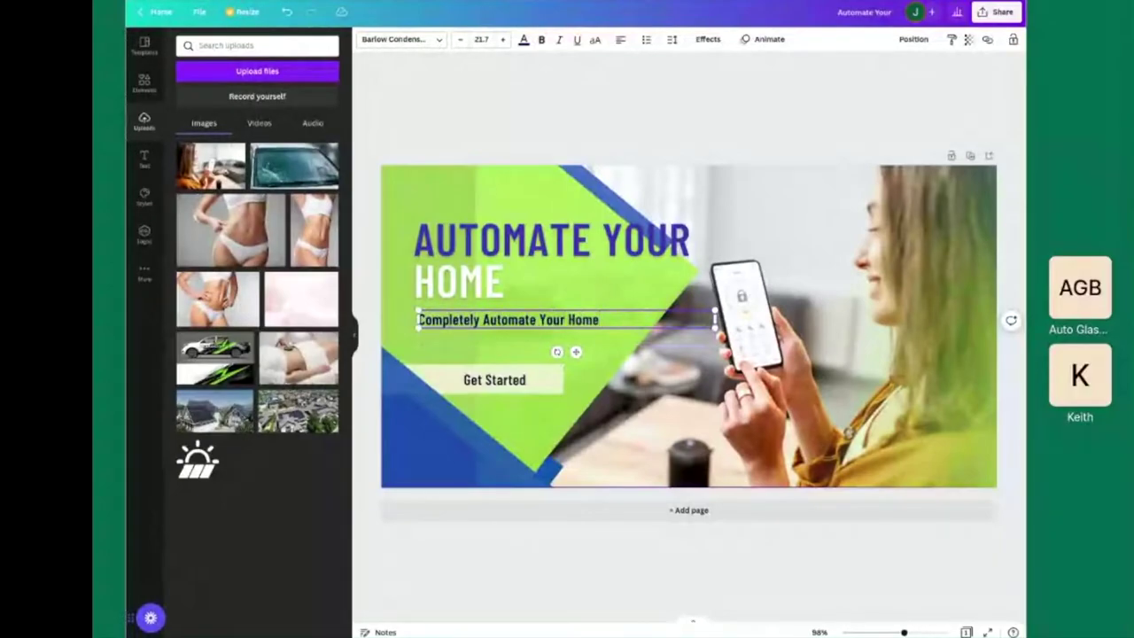
key("Return")
type("With Ease")
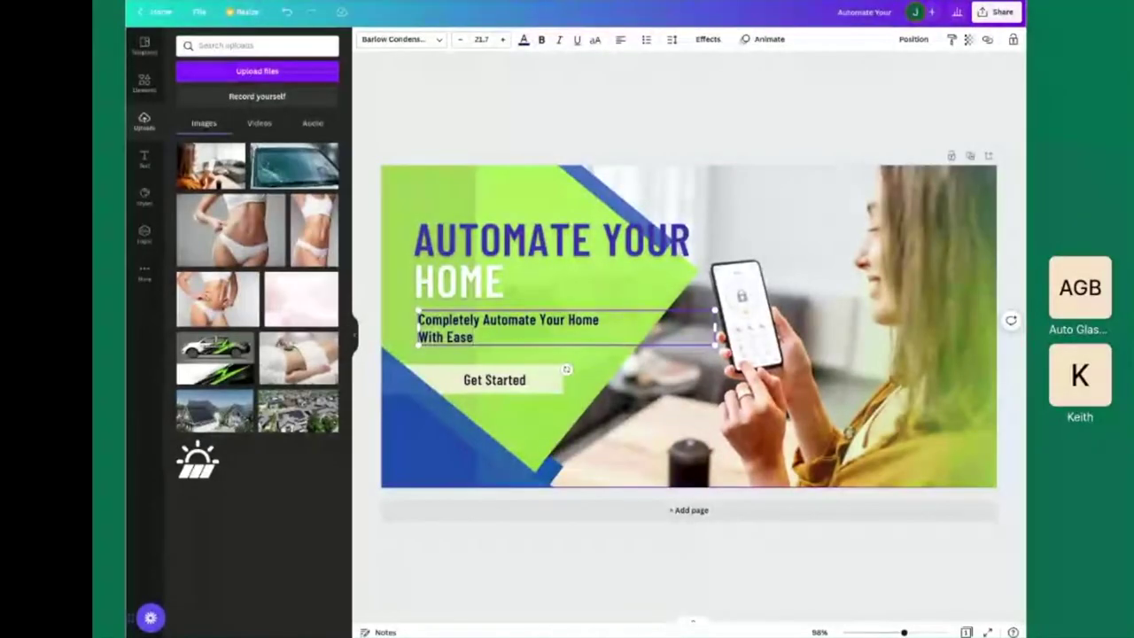
key("Escape")
Change the call-to-action button text to "Start For Free".
key("Tab")
key("Return")
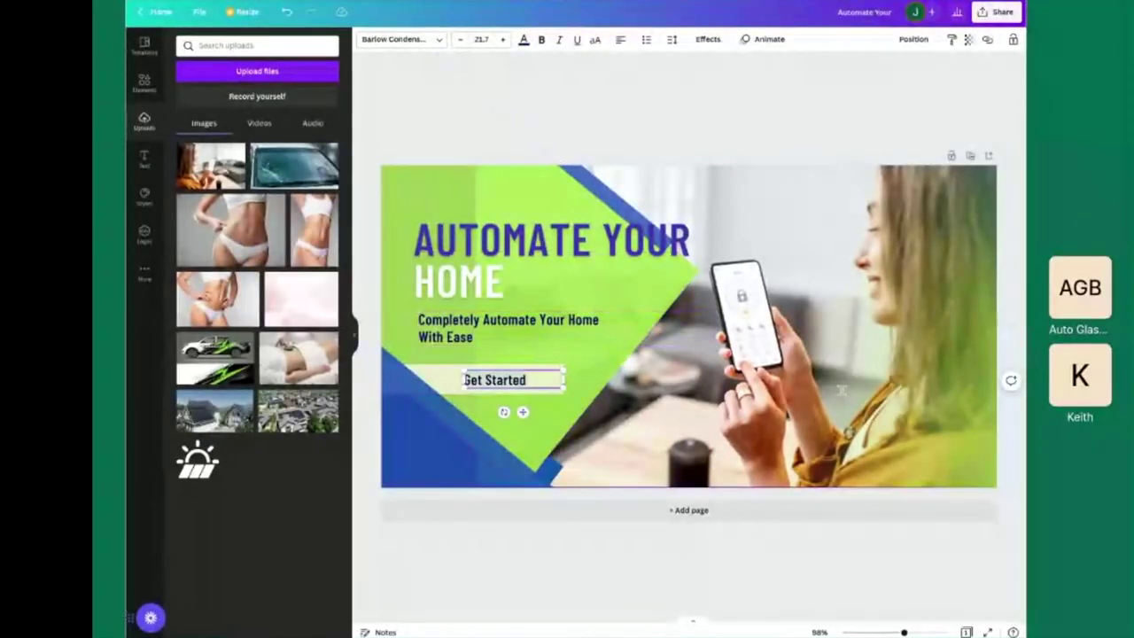
key("BackSpace")
type("St")
key("BackSpace")
key("BackSpace")
type("Start For Free")
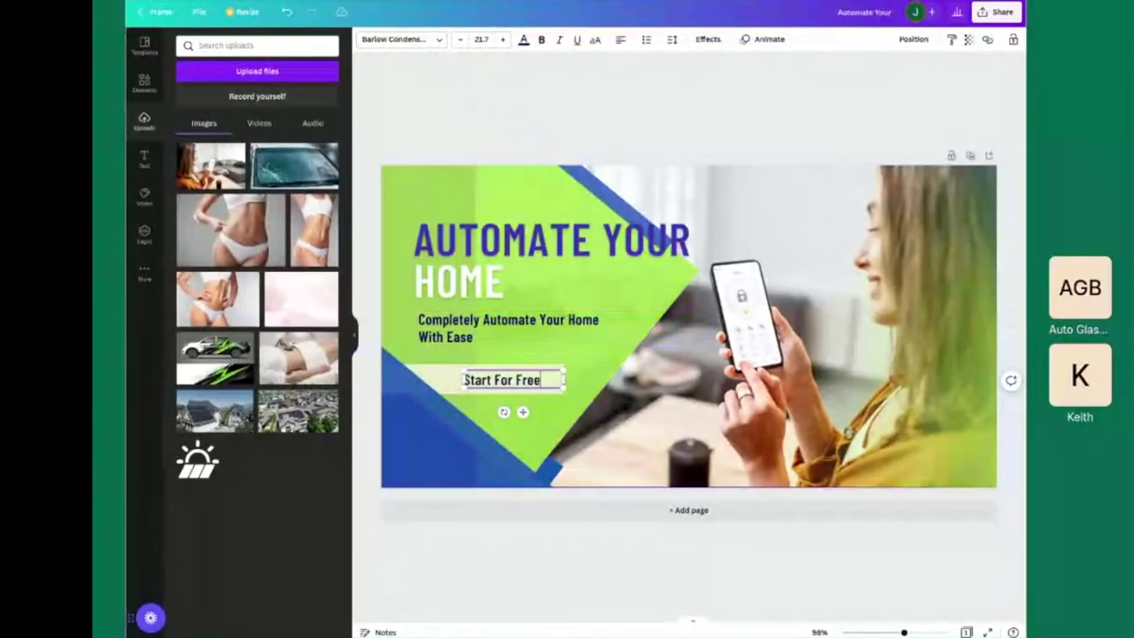
key("Escape")
Reduce the headline line "AUTOMATE YOUR" to about font size 48 so it fits on the green shape.
key("Tab")
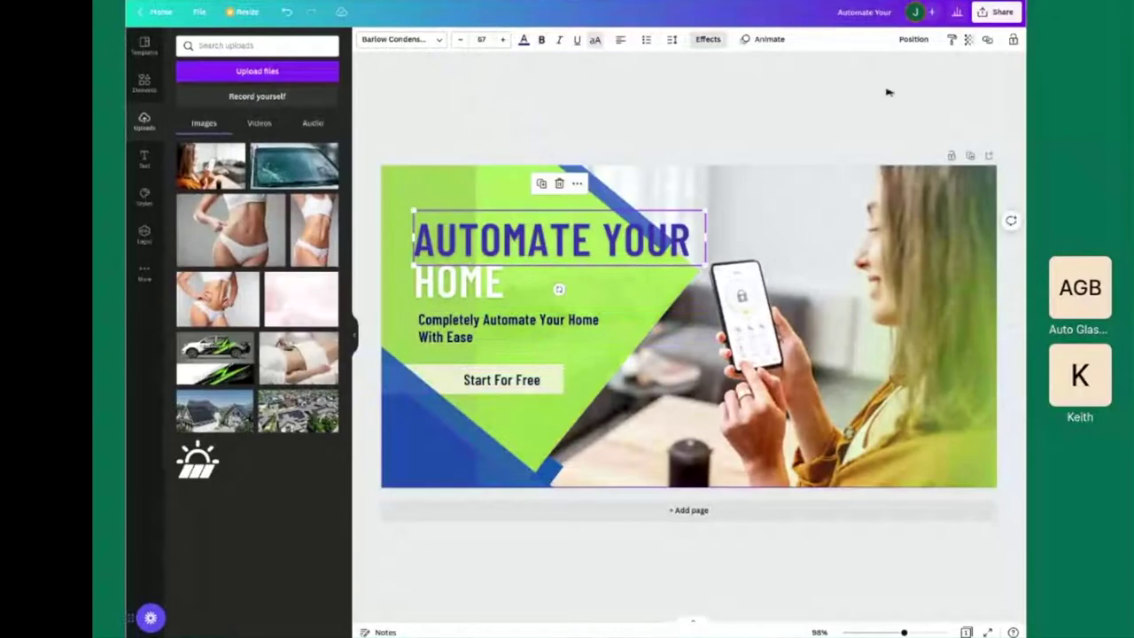
key("ctrl+shift+comma")
key("ctrl+shift+comma")
key("ctrl+shift+comma")
key("ctrl+shift+comma")
key("ctrl+shift+comma")
key("ctrl+shift+comma")
key("ctrl+shift+comma")
key("ctrl+shift+comma")
key("ctrl+shift+comma")
key("ctrl+shift+comma")
key("ctrl+shift+comma")
key("ctrl+shift+comma")
key("ctrl+shift+comma")
key("ctrl+shift+comma")
key("ctrl+shift+comma")
key("ctrl+shift+comma")
key("ctrl+shift+comma")
key("ctrl+shift+comma")
key("ctrl+shift+comma")
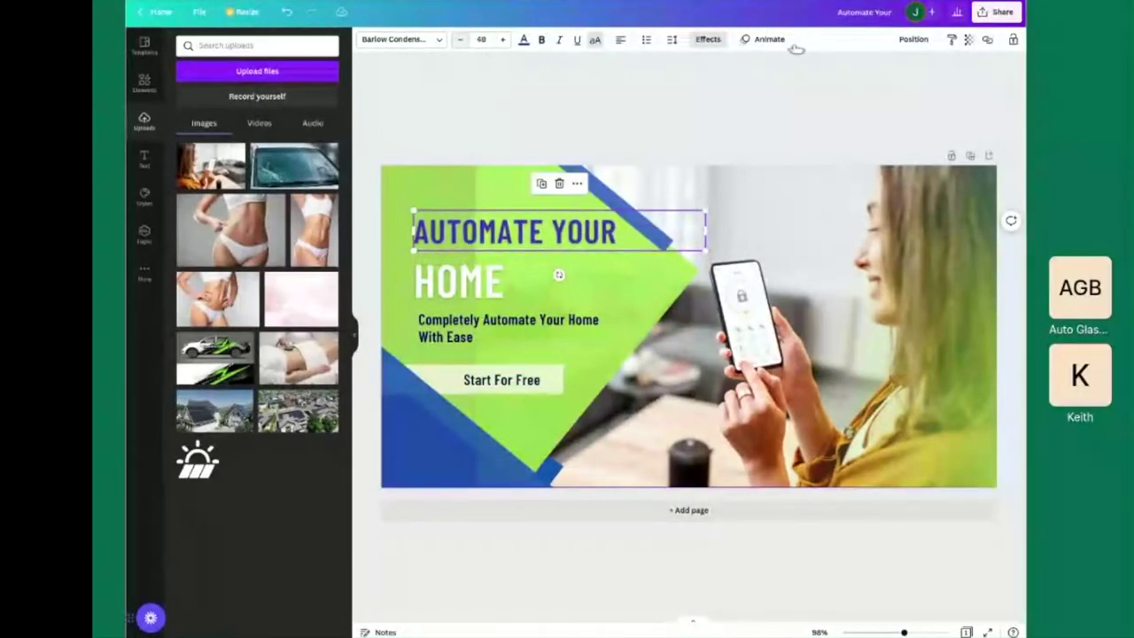
Set the font size of the headline line "HOME" to 48.
key("Tab")
key("Tab")
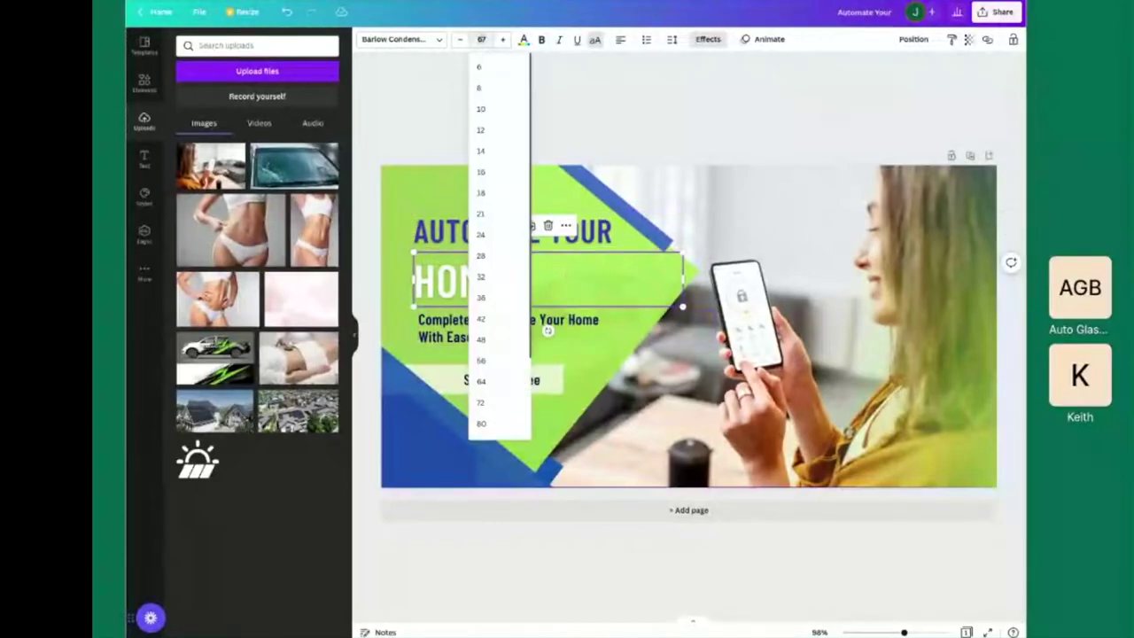
type("48")
key("Return")
key("Escape")
Move both headline lines down together, closer to the subheading.
key("Tab")
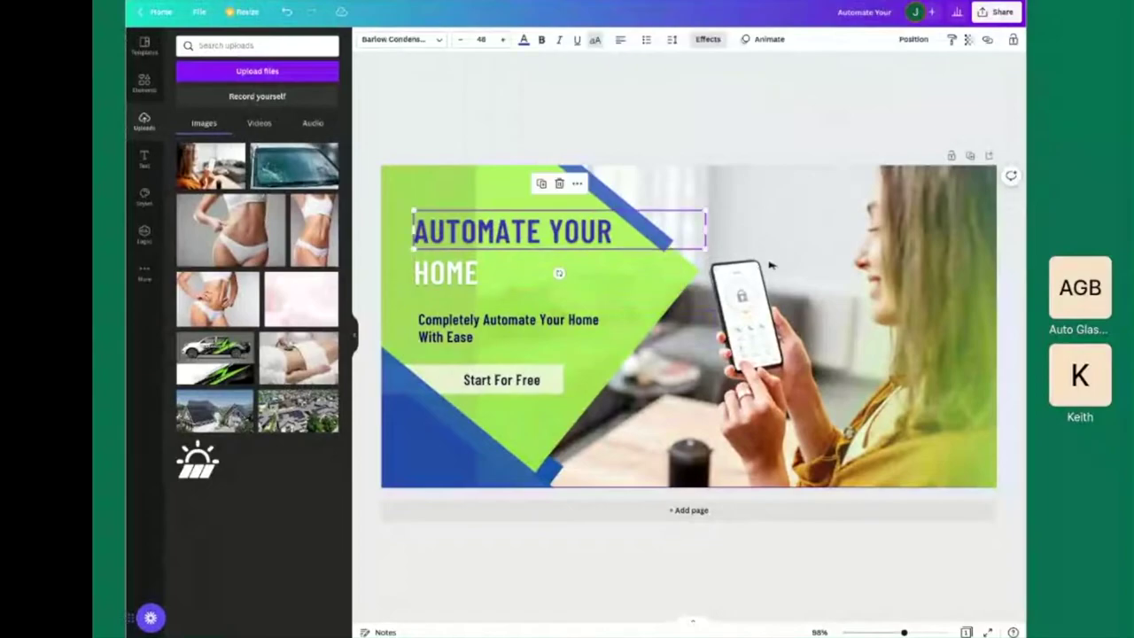
left_click_drag(770, 264, 768, 303)
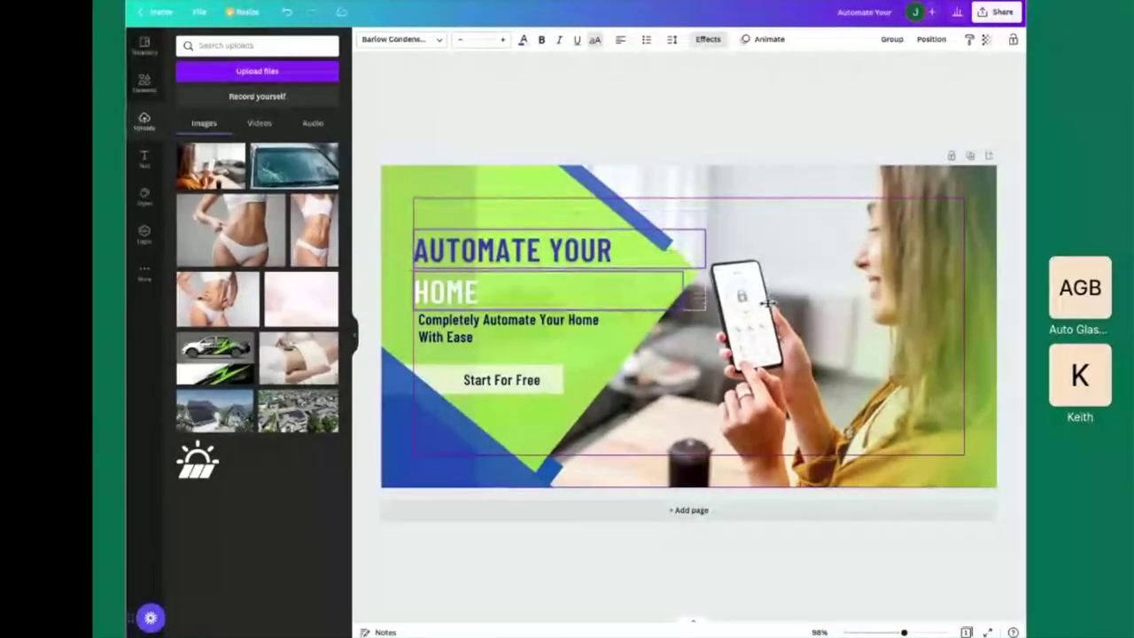
key("Tab")
key("Escape")
Increase the font size of the "AUTOMATE YOUR" line to 53.
key("Tab")
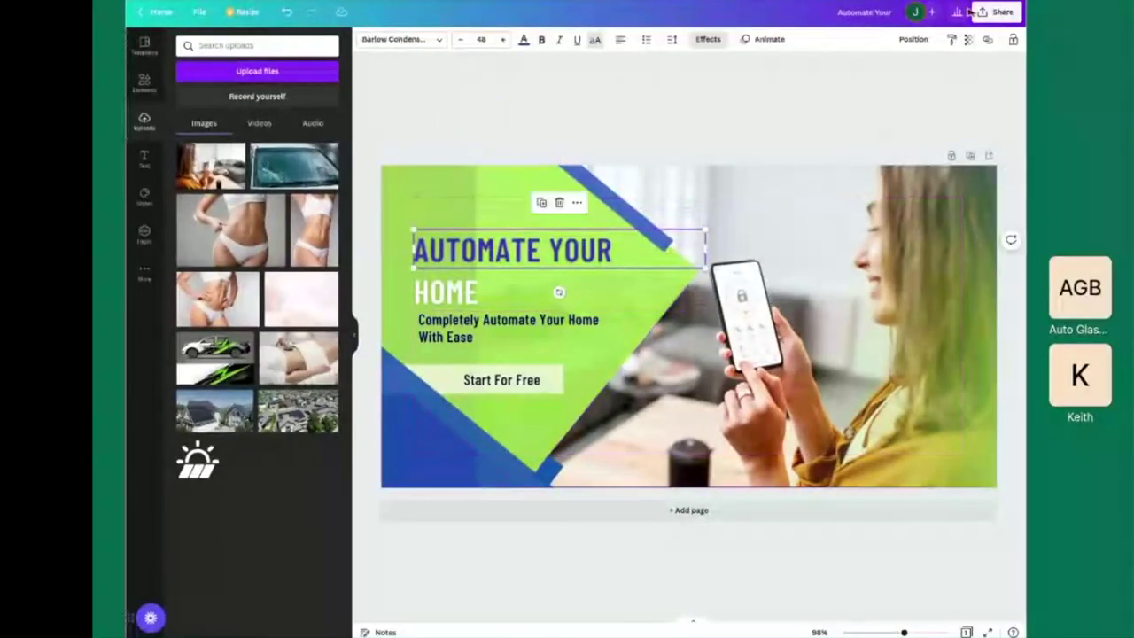
key("ctrl+shift+period")
key("ctrl+shift+period")
key("ctrl+shift+period")
key("ctrl+shift+period")
key("ctrl+shift+period")
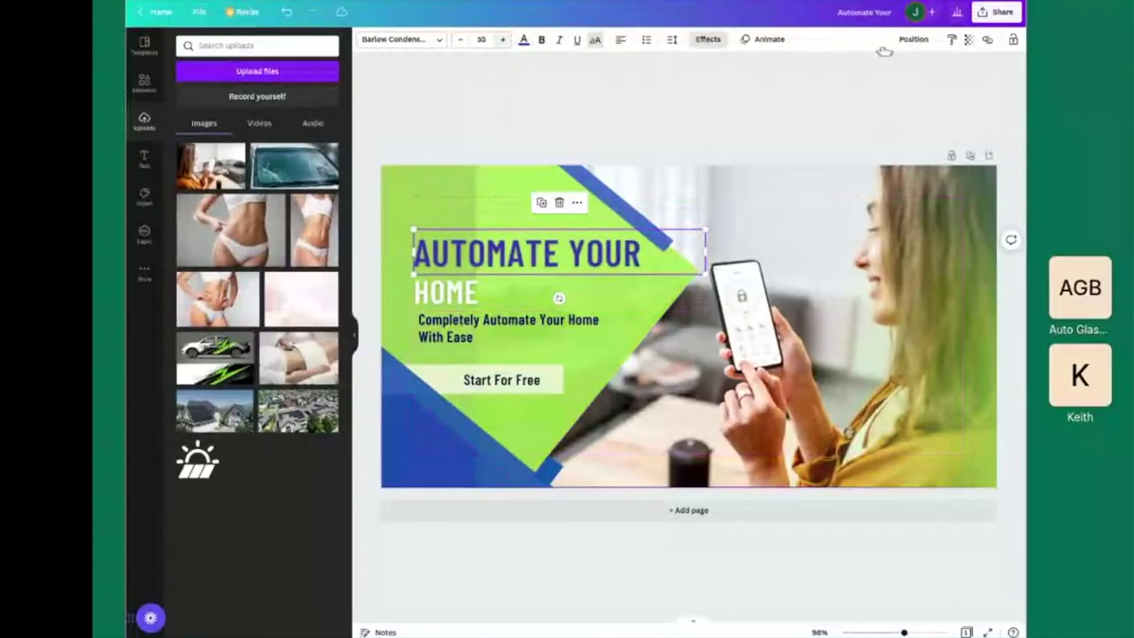
Enlarge the "HOME" line to match the font size of the "AUTOMATE YOUR" line.
key("Tab")
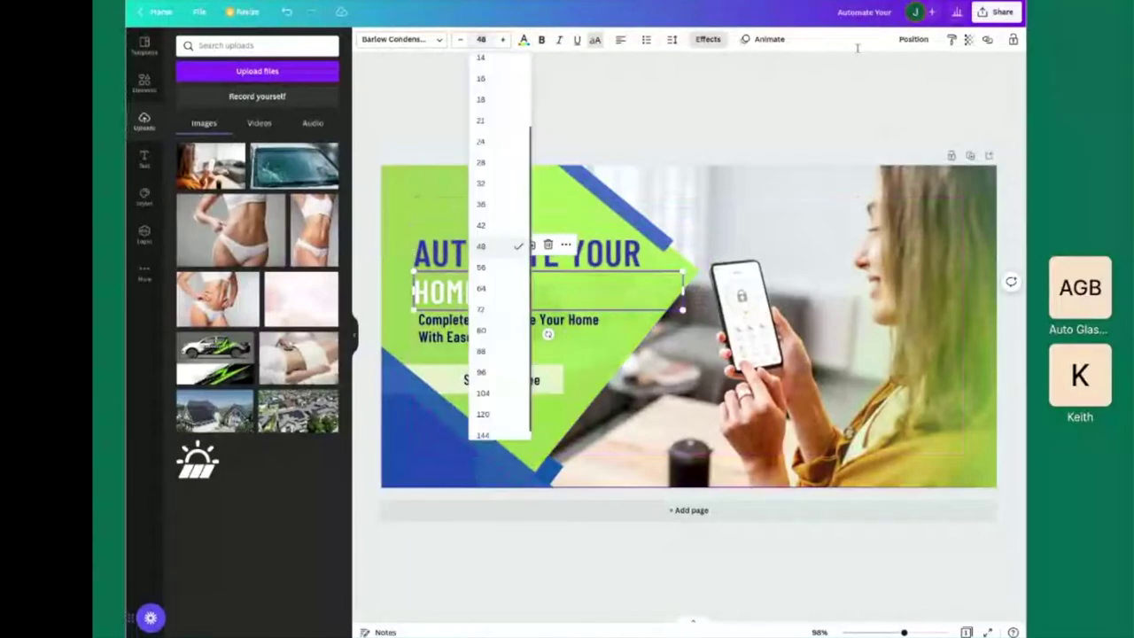
type("55")
key("Return")
key("Escape")
Nudge both headline lines up slightly together, clear of the subheading, and deselect them.
key("Tab")
key("shift+Tab")
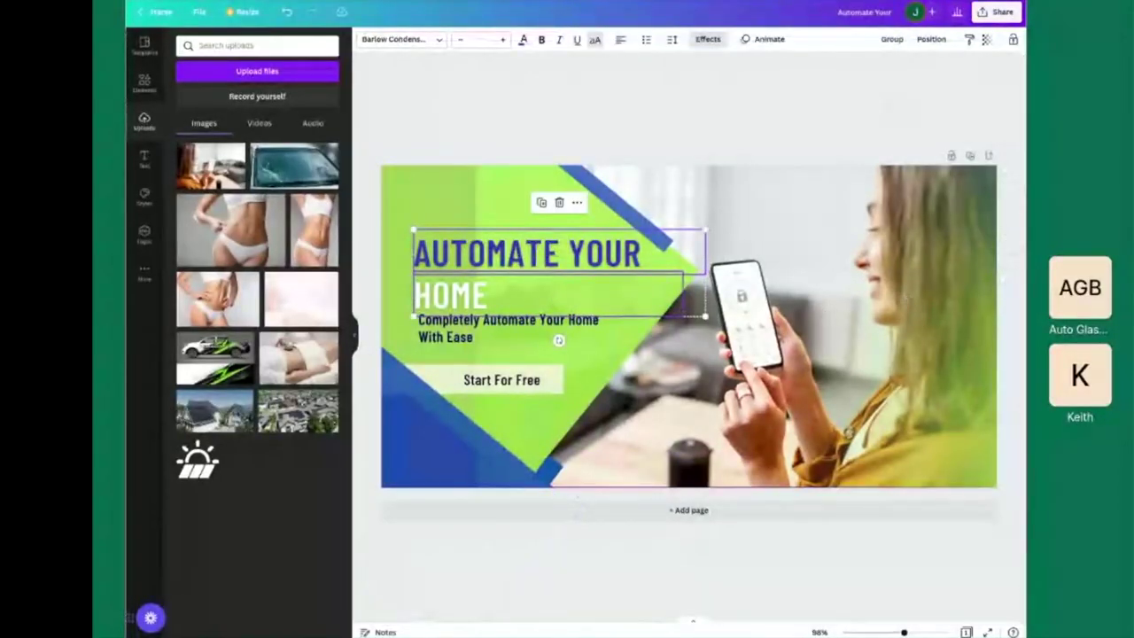
left_click(1011, 181)
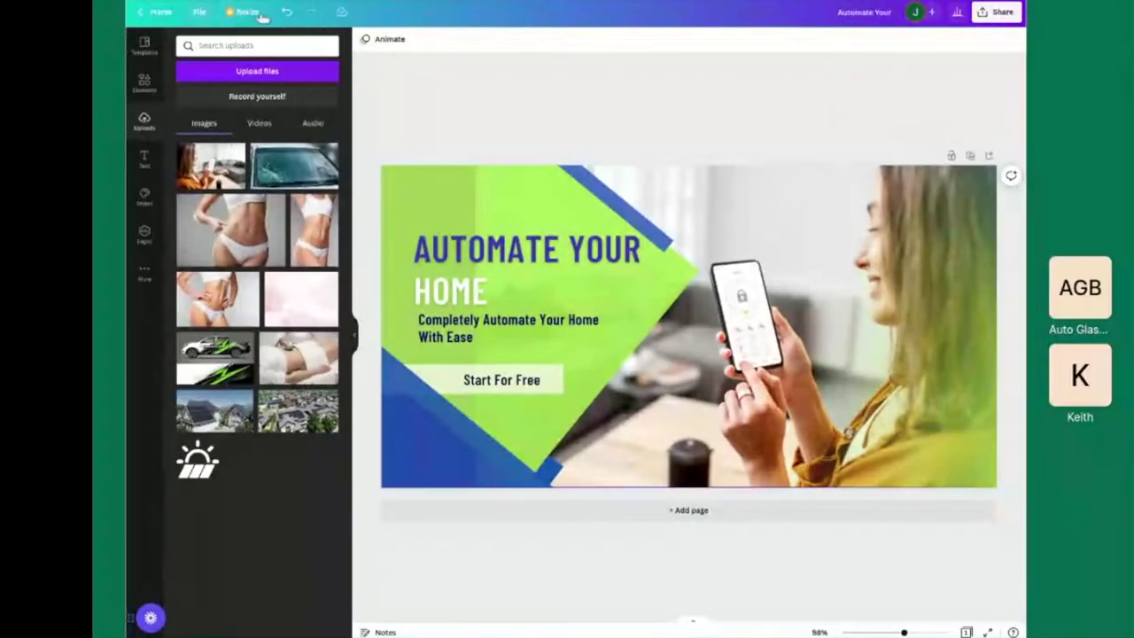
Download the finished ad design as a PNG.
left_click(199, 11)
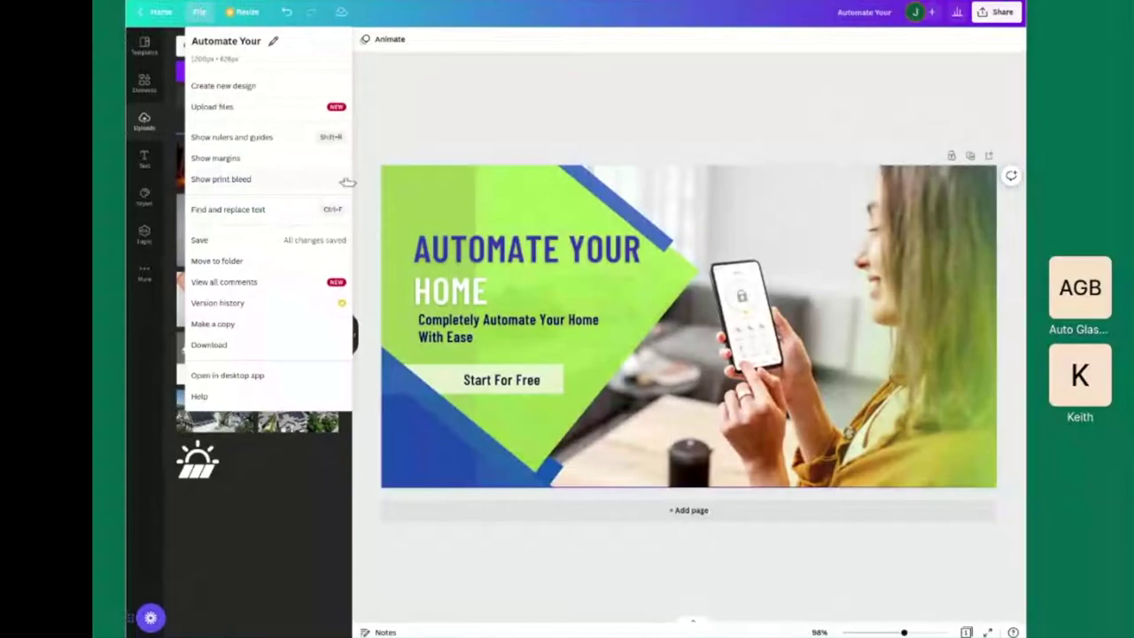
left_click(328, 345)
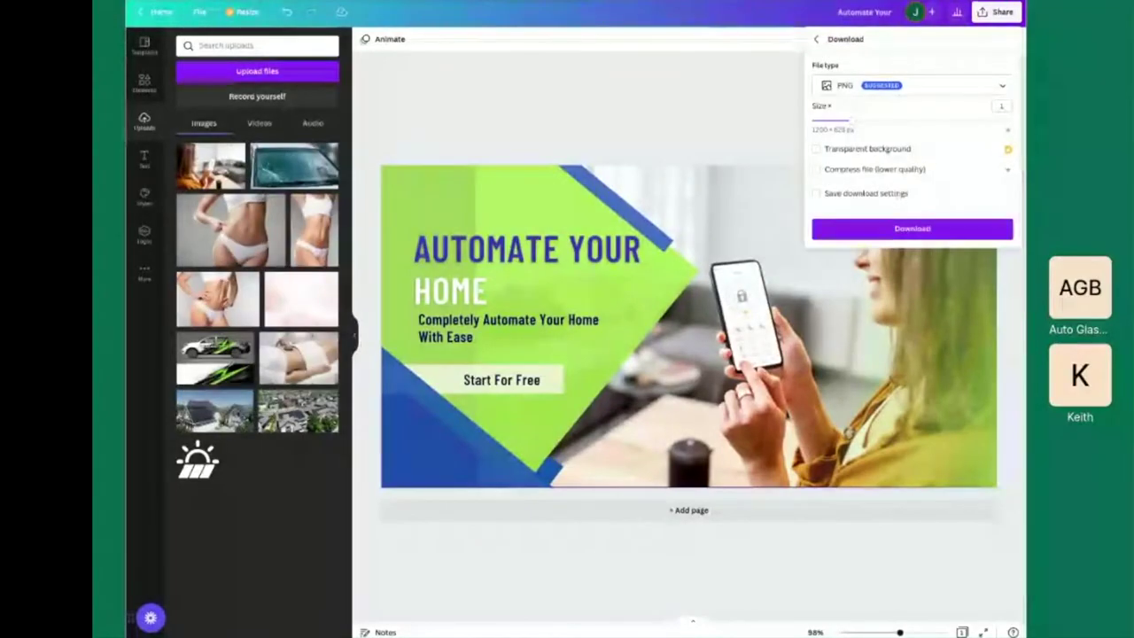
left_click(913, 229)
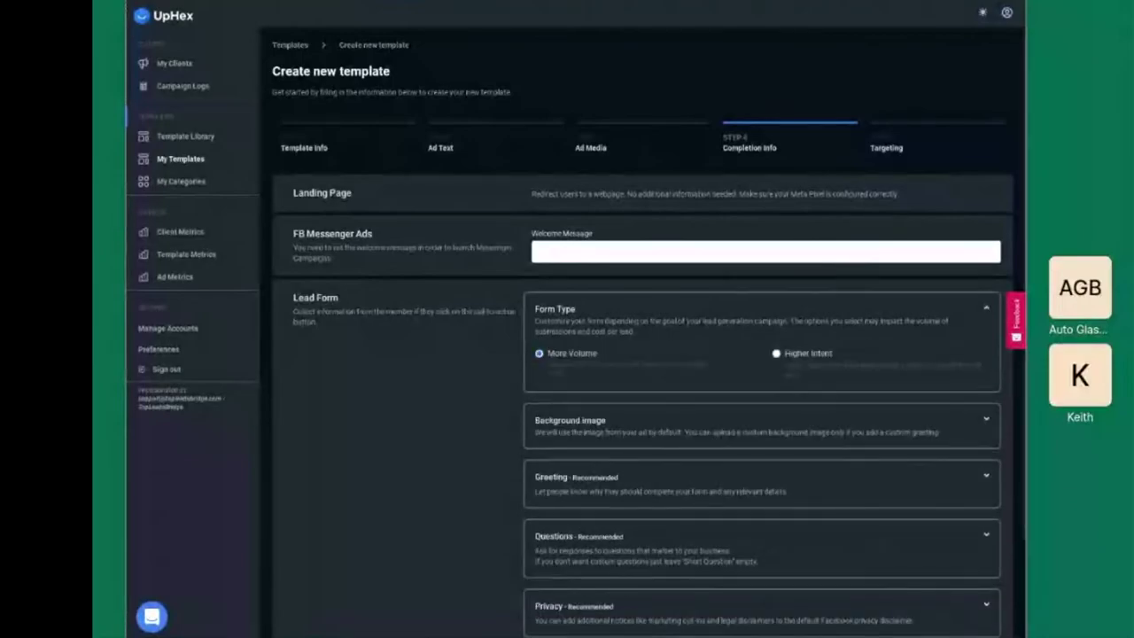
In the UpHex template's completion info, expand the lead form's background image settings, keeping the image from the ad.
scroll(643, 354, "down", 2)
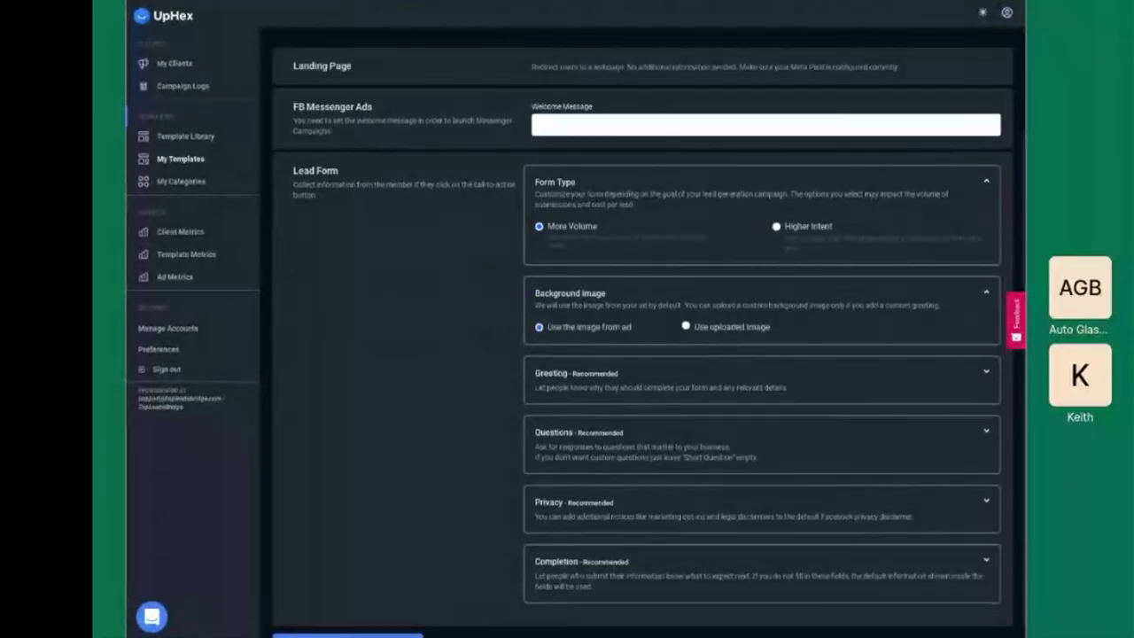
scroll(577, 333, "down", 1)
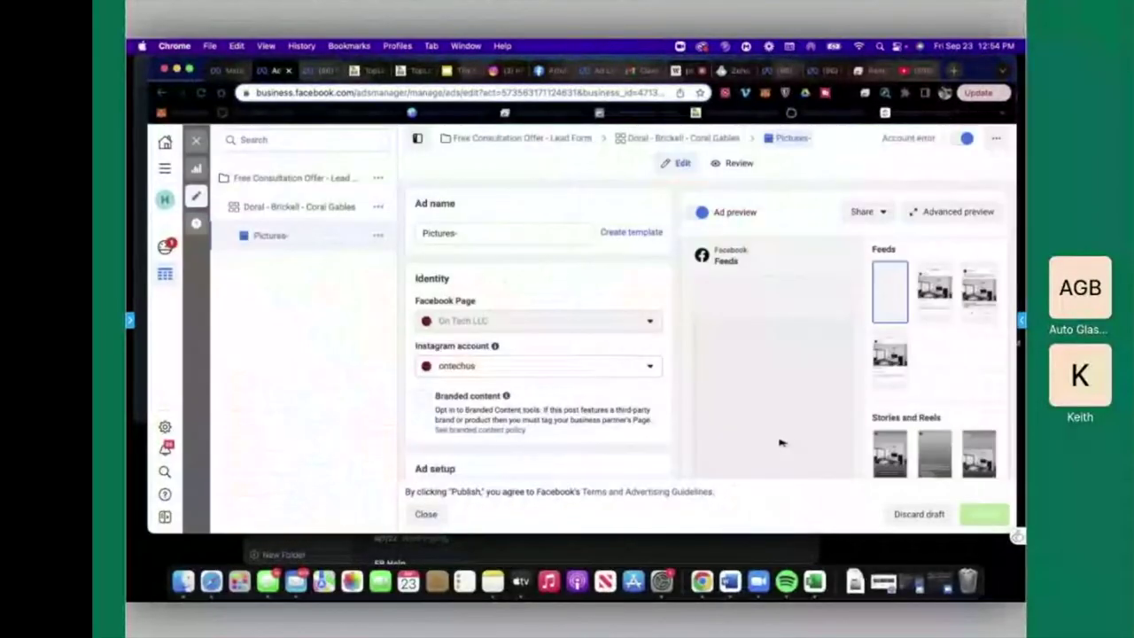
In Facebook Ads Manager, duplicate the "On Tech - Free Consultation" instant form of the Pictures ad to open its content.
scroll(780, 440, "down", 10)
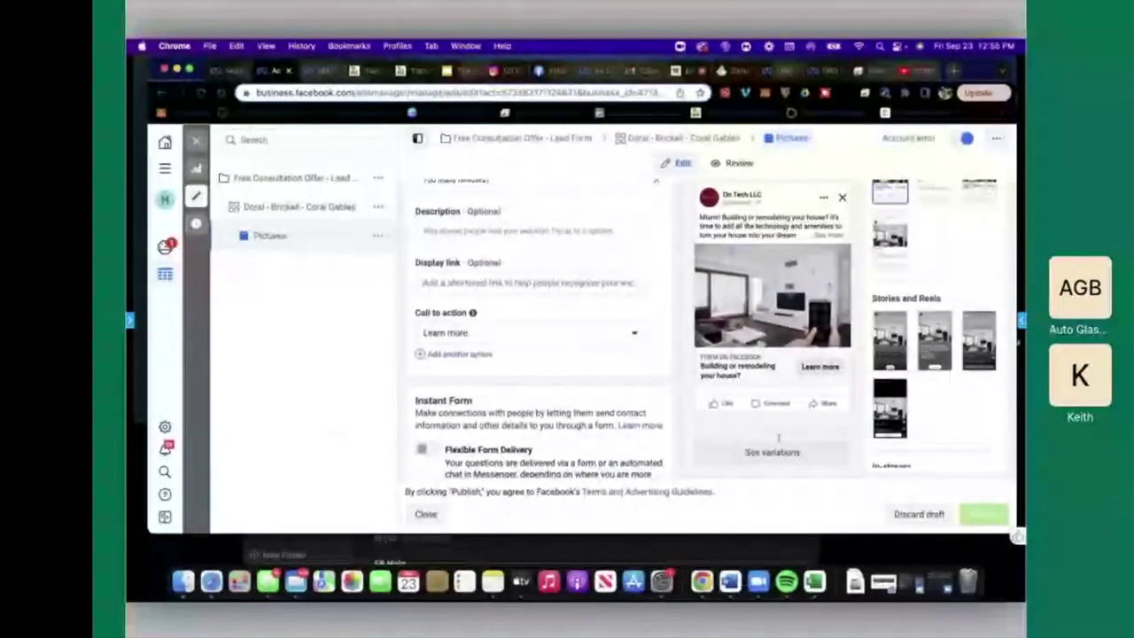
scroll(778, 436, "down", 5)
scroll(857, 392, "up", 5)
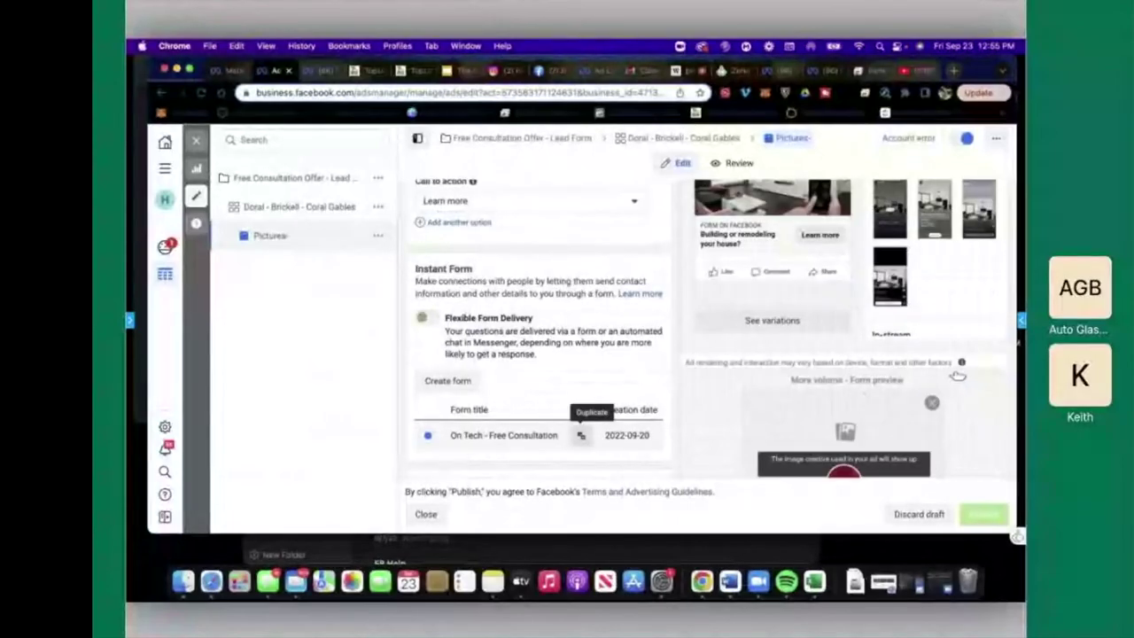
left_click(581, 435)
left_click(585, 428)
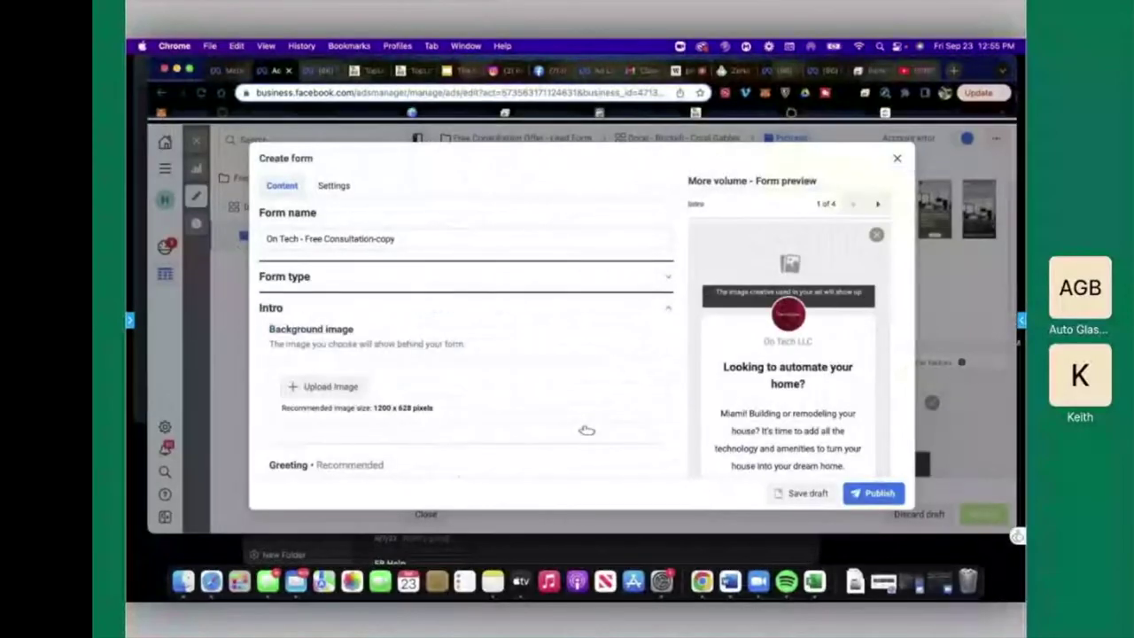
Copy the form's greeting headline "Looking to automate your home?" into the greeting headline of the UpHex template.
scroll(632, 358, "down", 5)
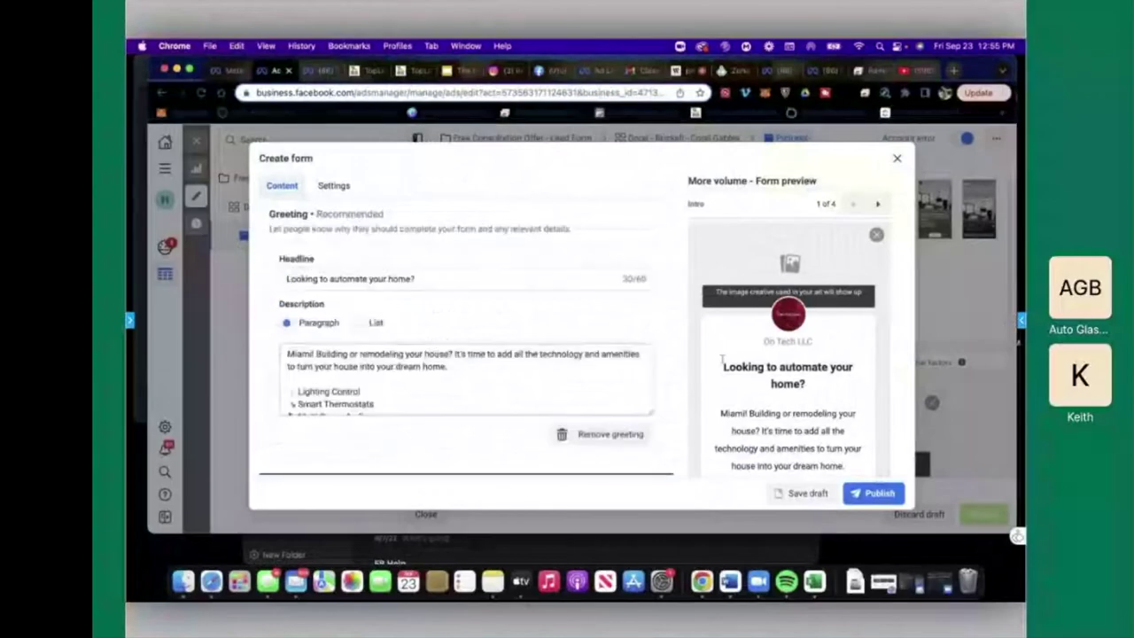
left_click(560, 292)
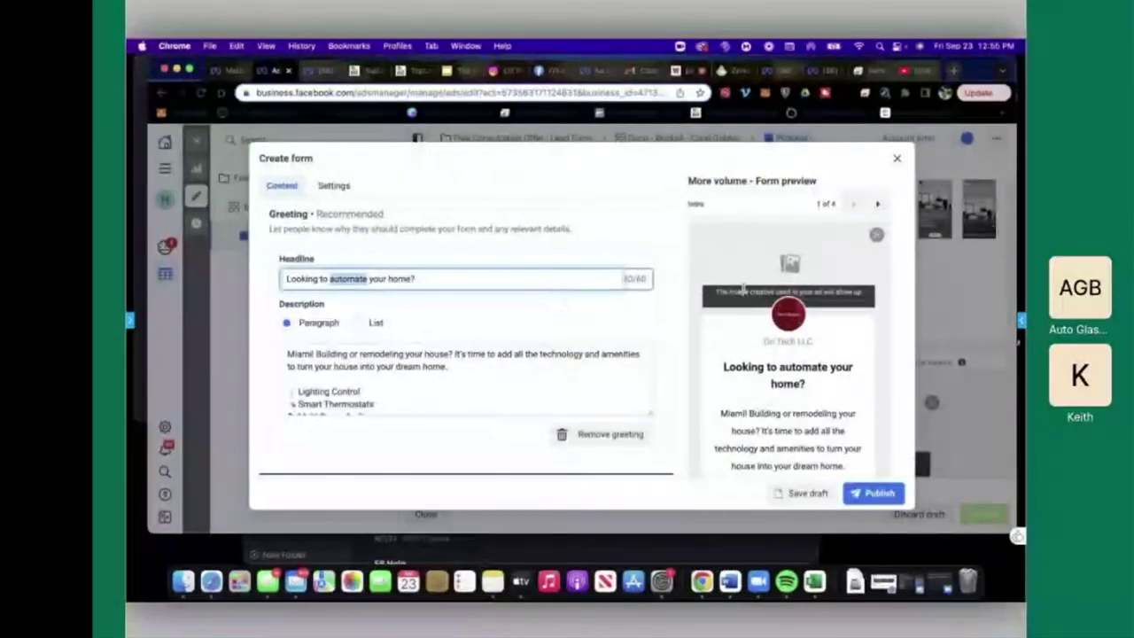
triple_click(410, 275)
key("super+c")
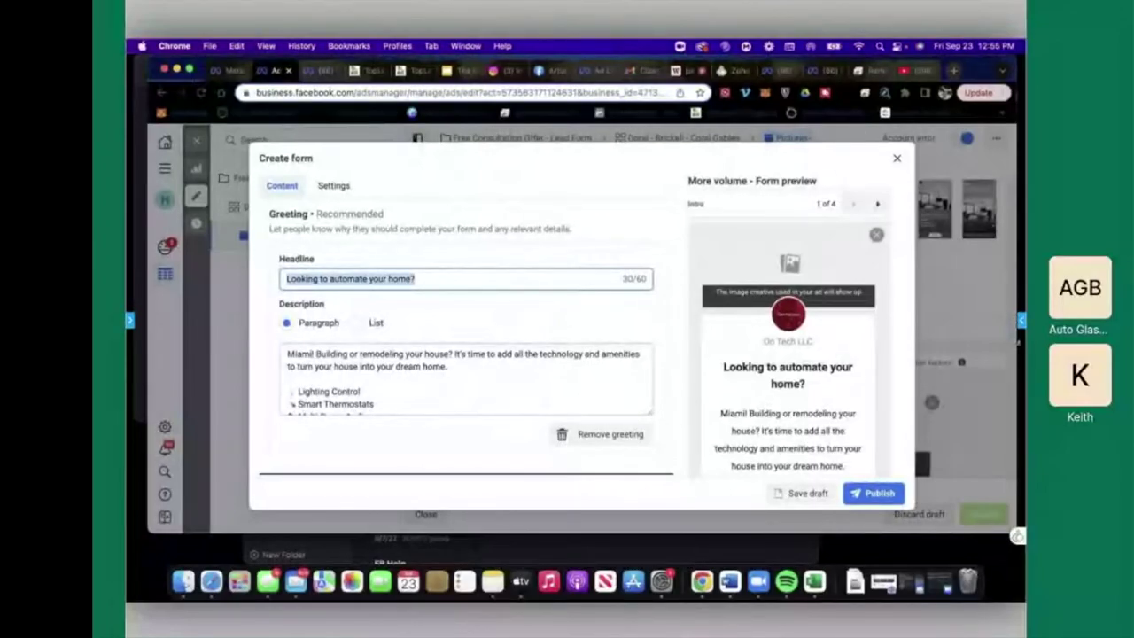
key("super+Tab")
key("super+v")
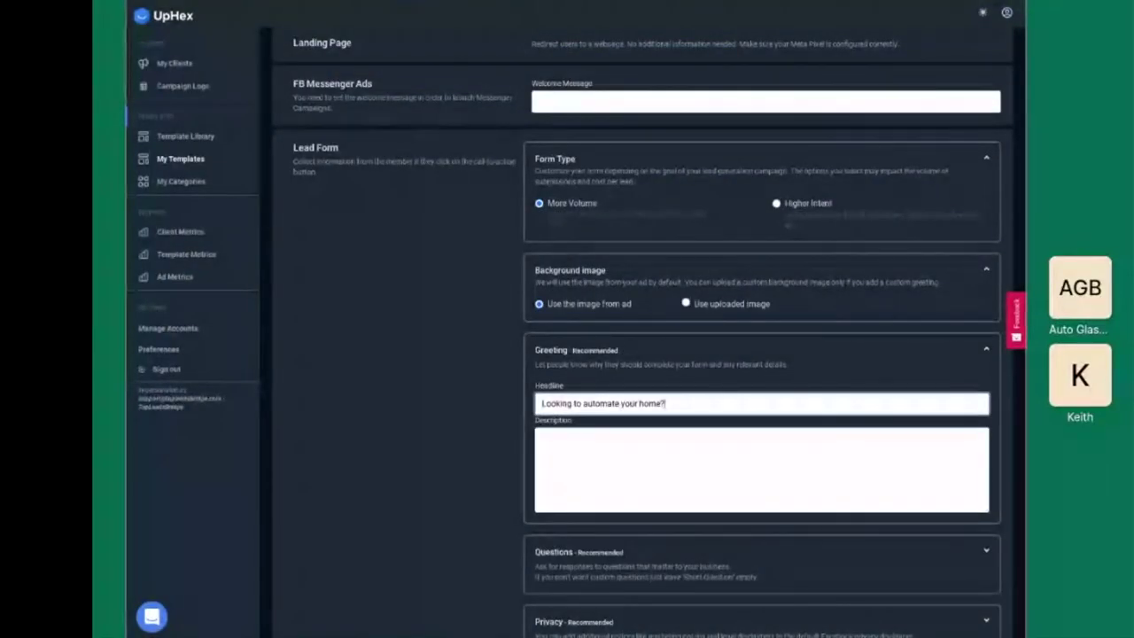
Copy the greeting description of the Facebook instant form into the greeting description of the UpHex template's lead form.
key("super+Tab")
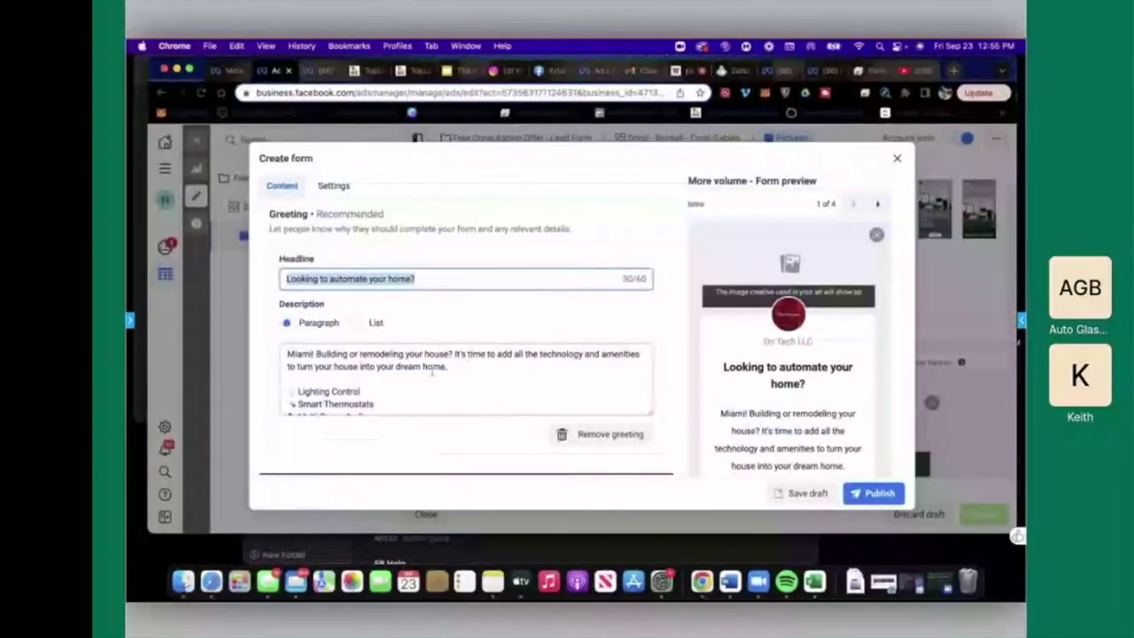
left_click_drag(452, 368, 706, 428)
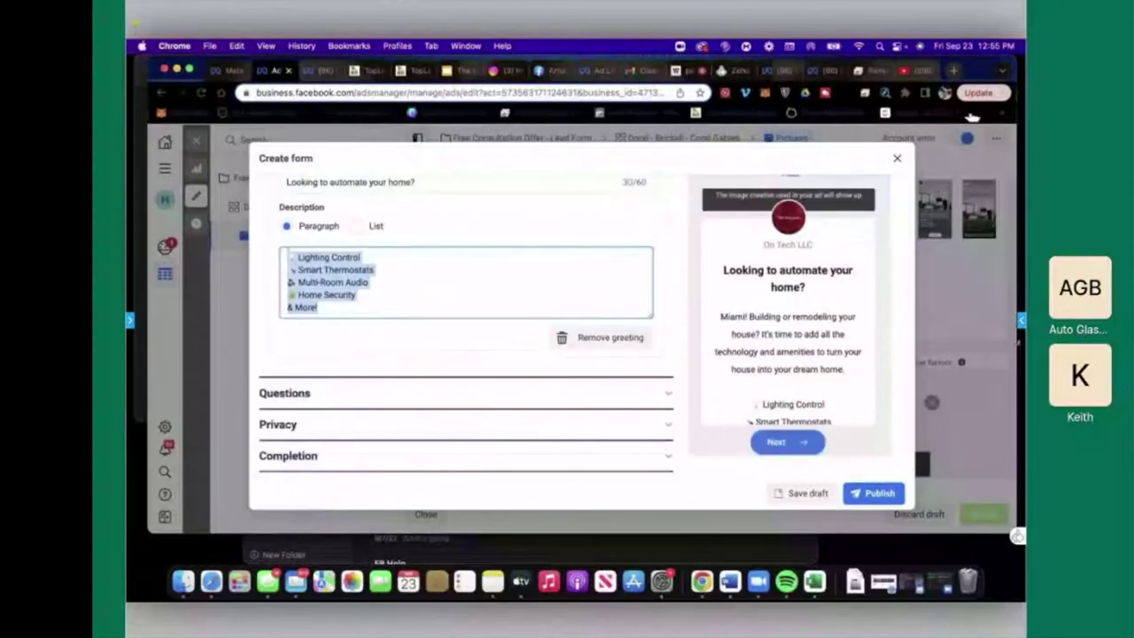
key("super+Tab")
left_click(753, 470)
key("ctrl+v")
scroll(975, 469, "up", 3)
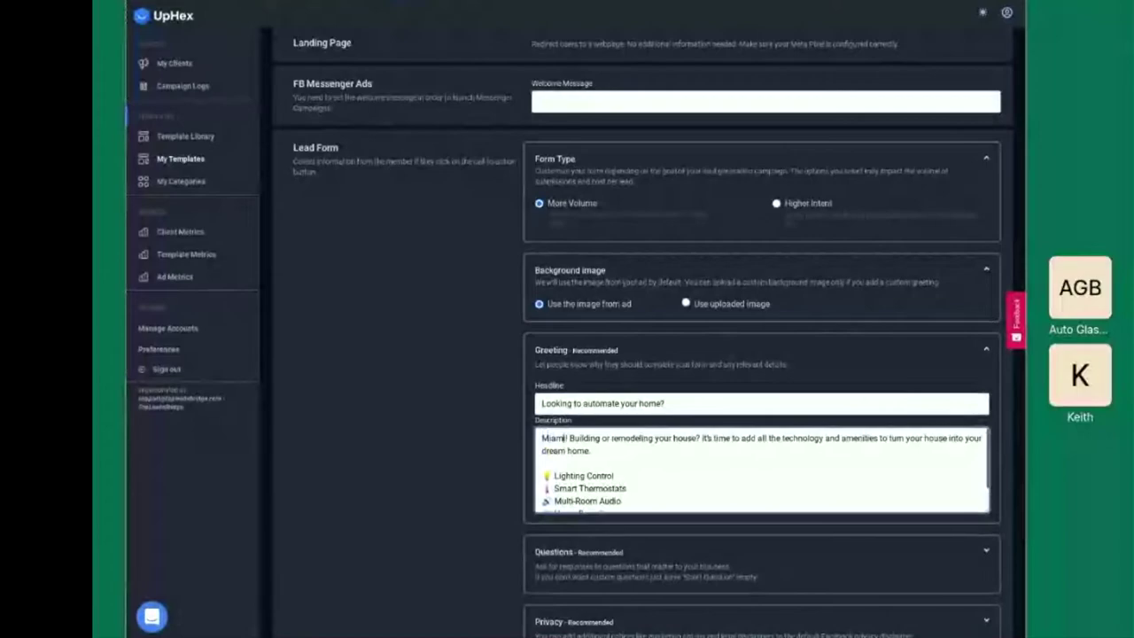
Replace "Miami" in the greeting description with the placeholder {{city.name}}.
double_click(551, 437)
key("BackSpace")
type("{{city.name}}")
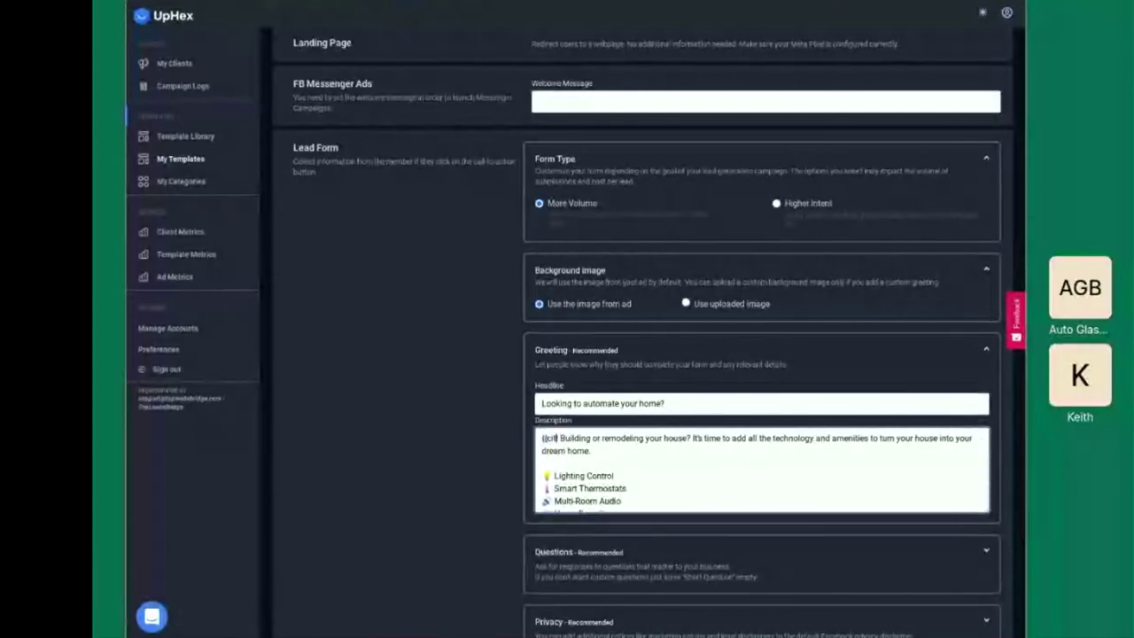
type("}")
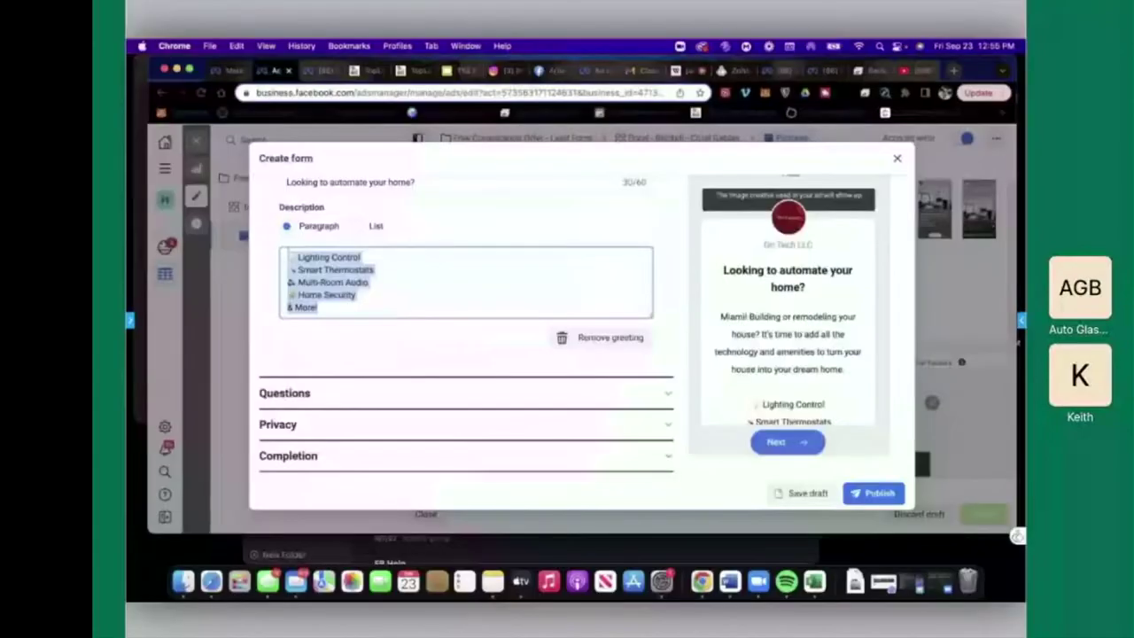
Return to the Facebook form and review its questions, prefill contact fields and privacy settings.
key("super+Tab")
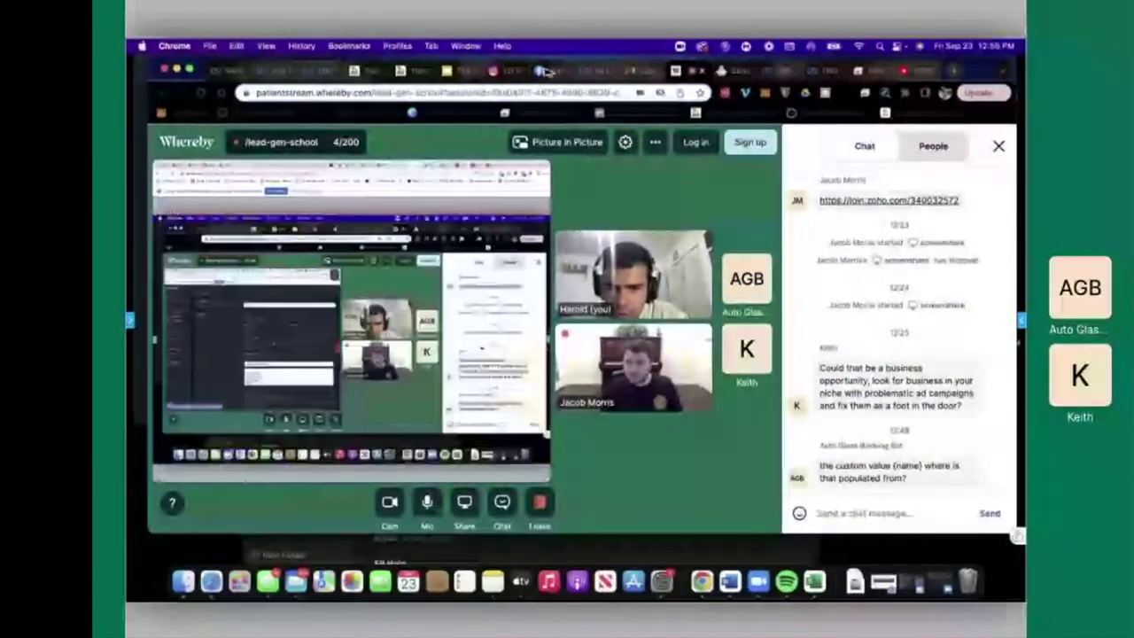
key("ctrl+Tab")
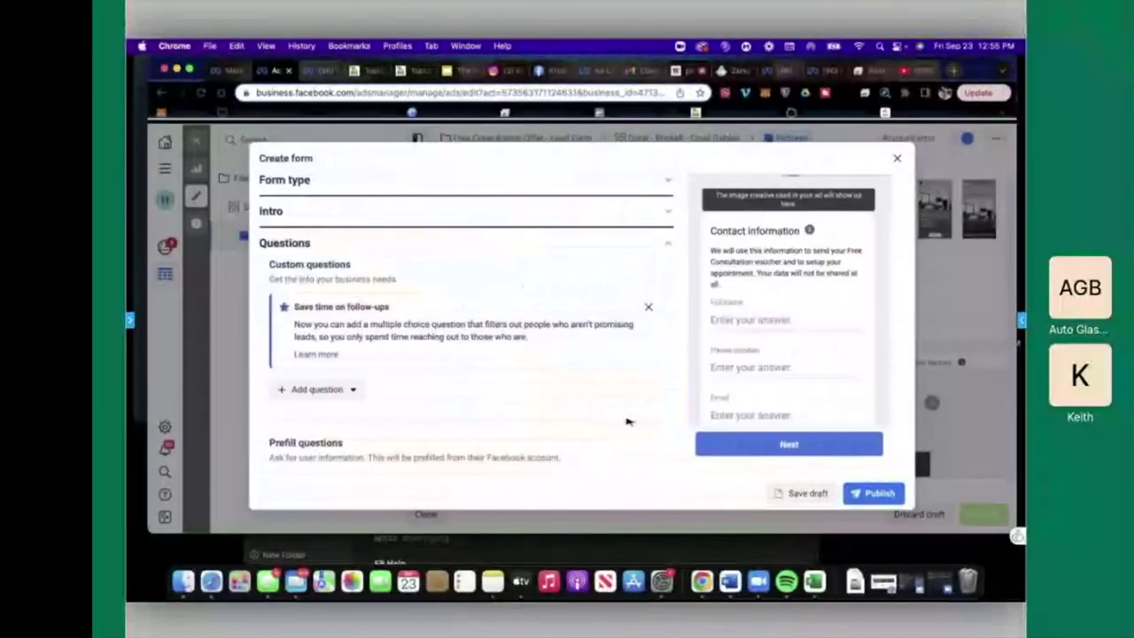
scroll(635, 423, "down", 5)
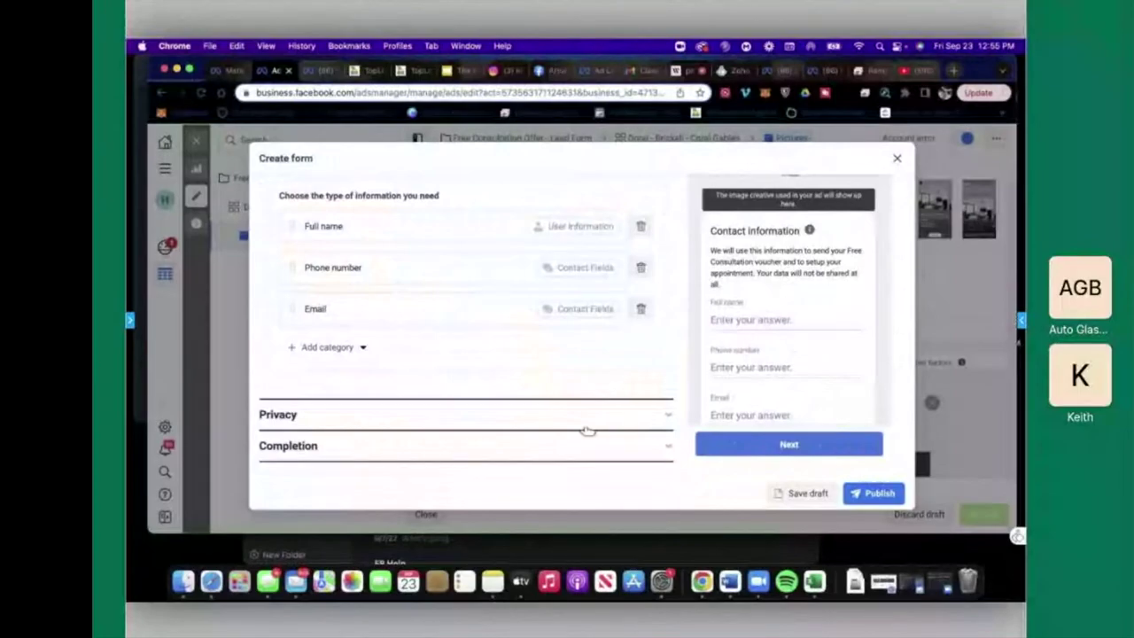
left_click(588, 427)
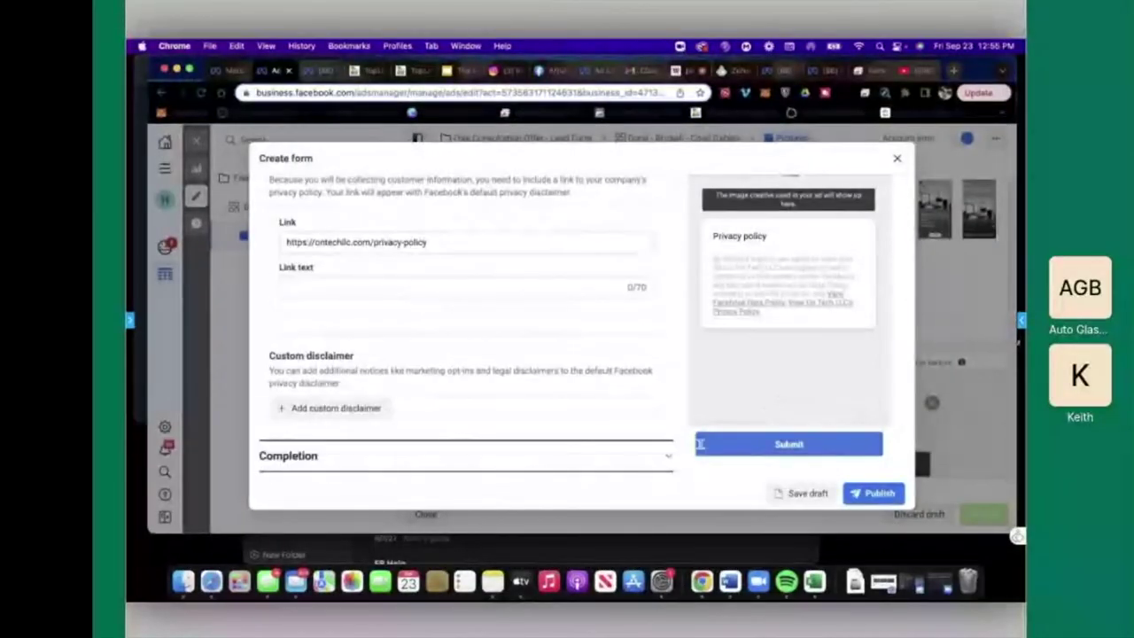
Copy the completion description "Keep An Eye Out For Our Text With Your Voucher!" from the Facebook form.
left_click(638, 468)
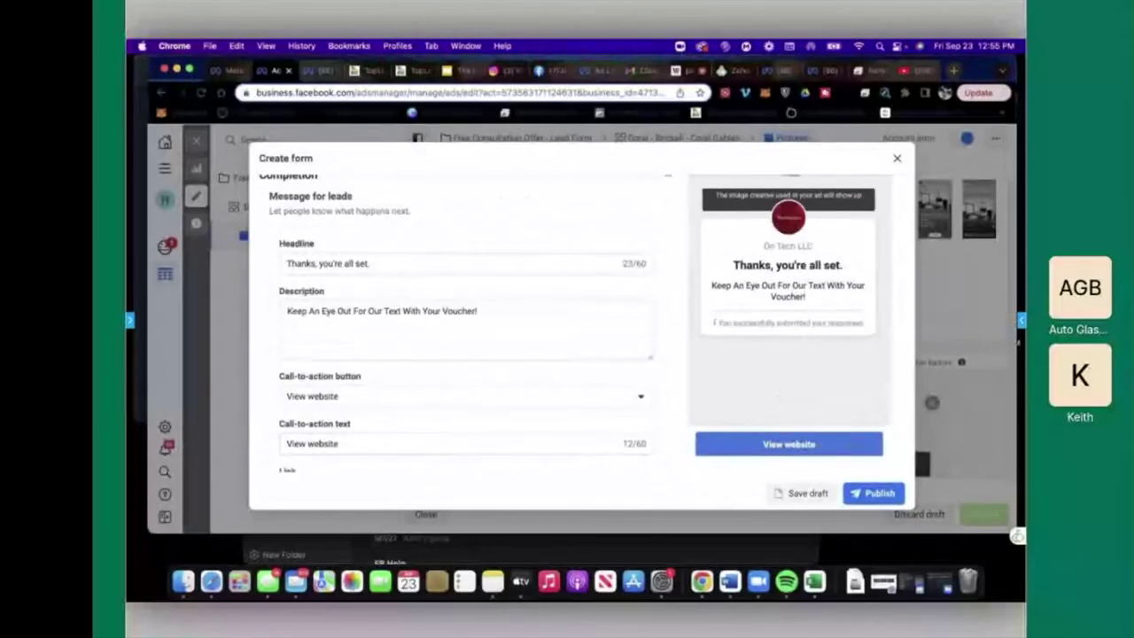
left_click(656, 325)
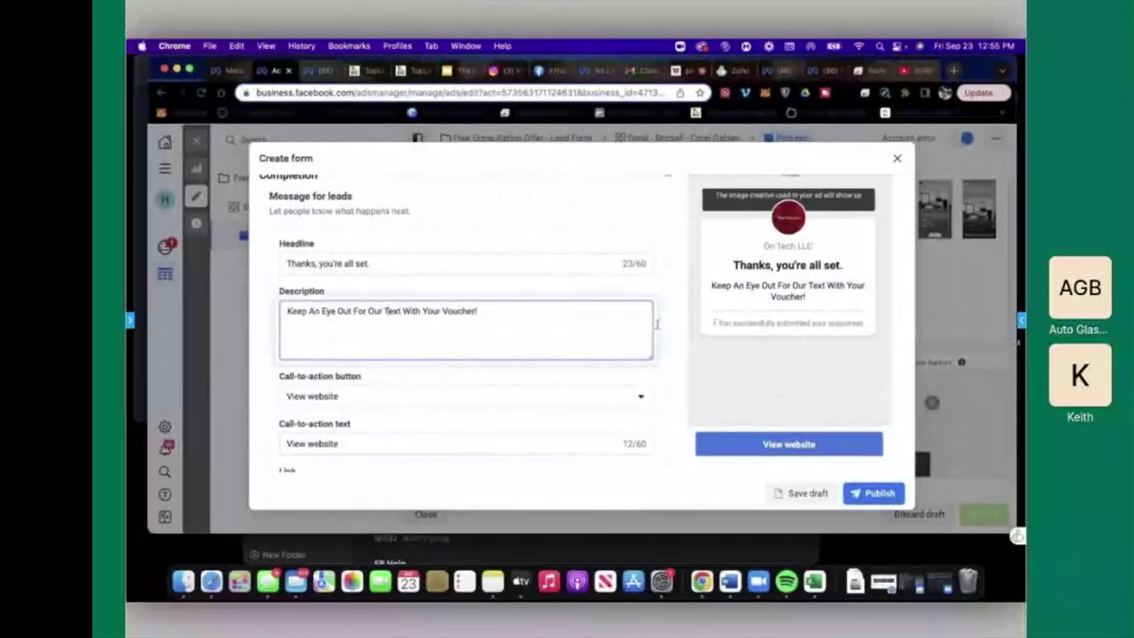
left_click(450, 335)
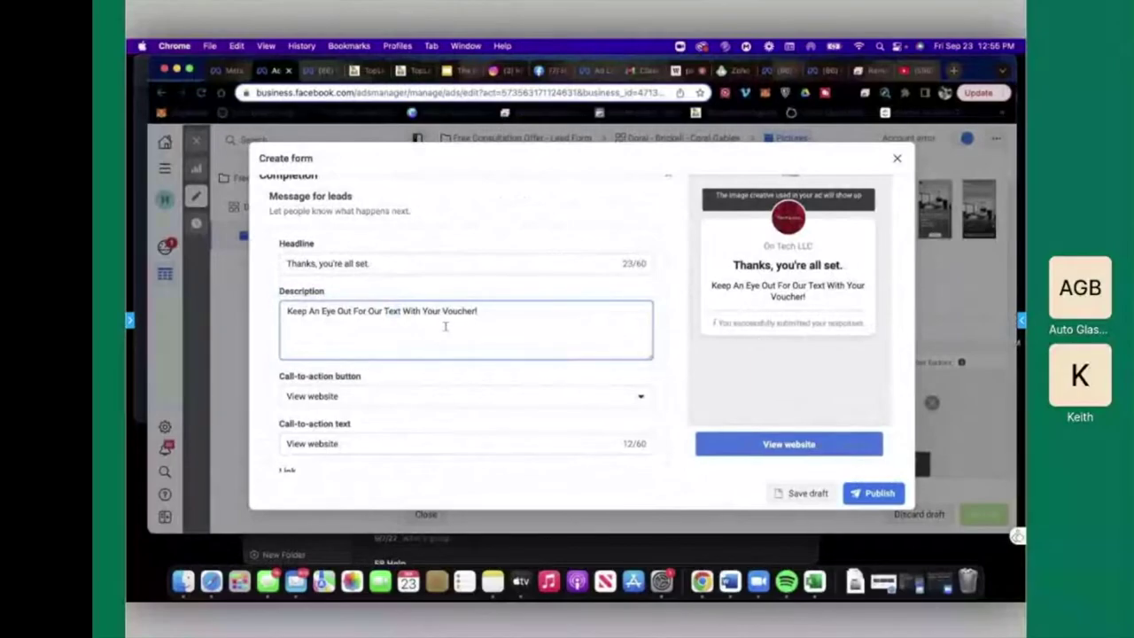
key("super+a")
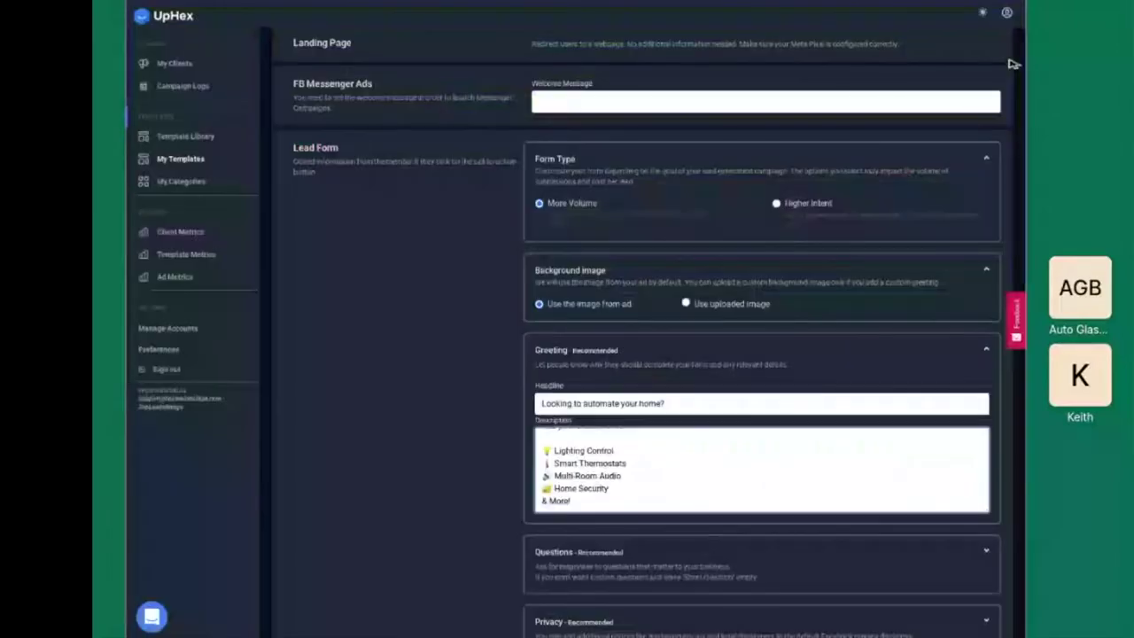
In the UpHex lead form, set the questions description to "We will use use this information to schedule your home automation consultation".
scroll(911, 347, "down", 5)
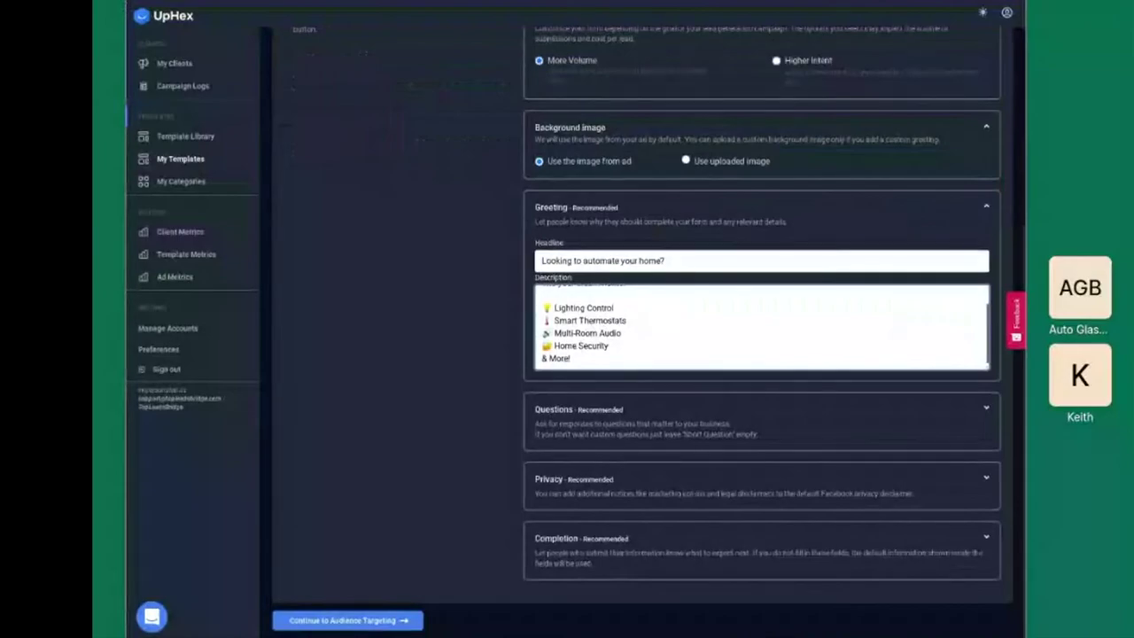
scroll(762, 346, "down", 3)
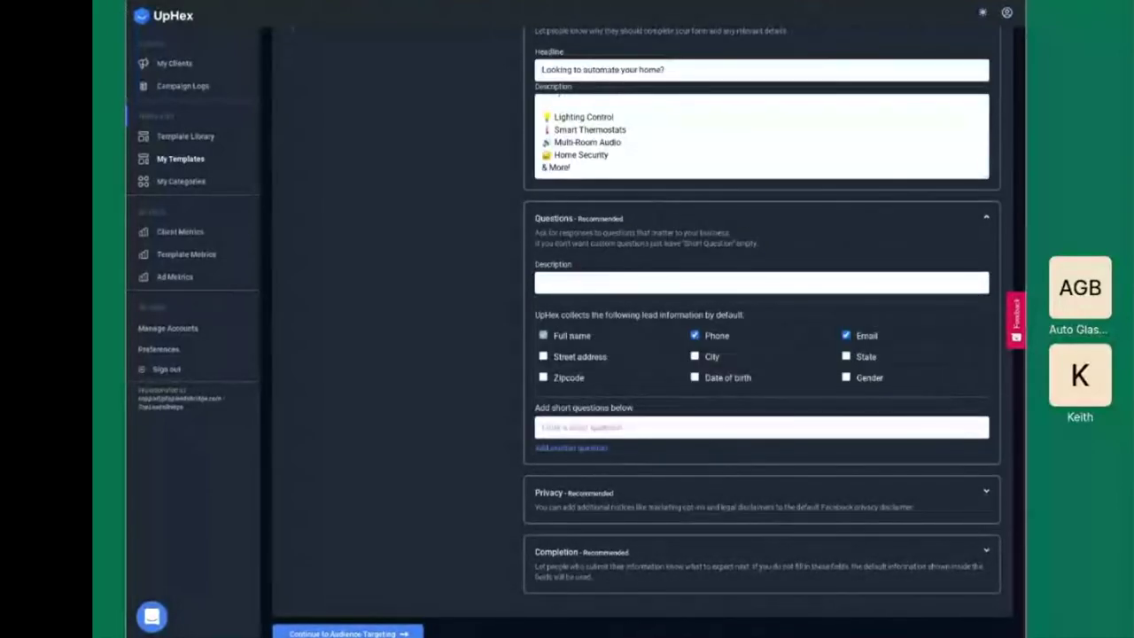
left_click(544, 282)
type("We will use")
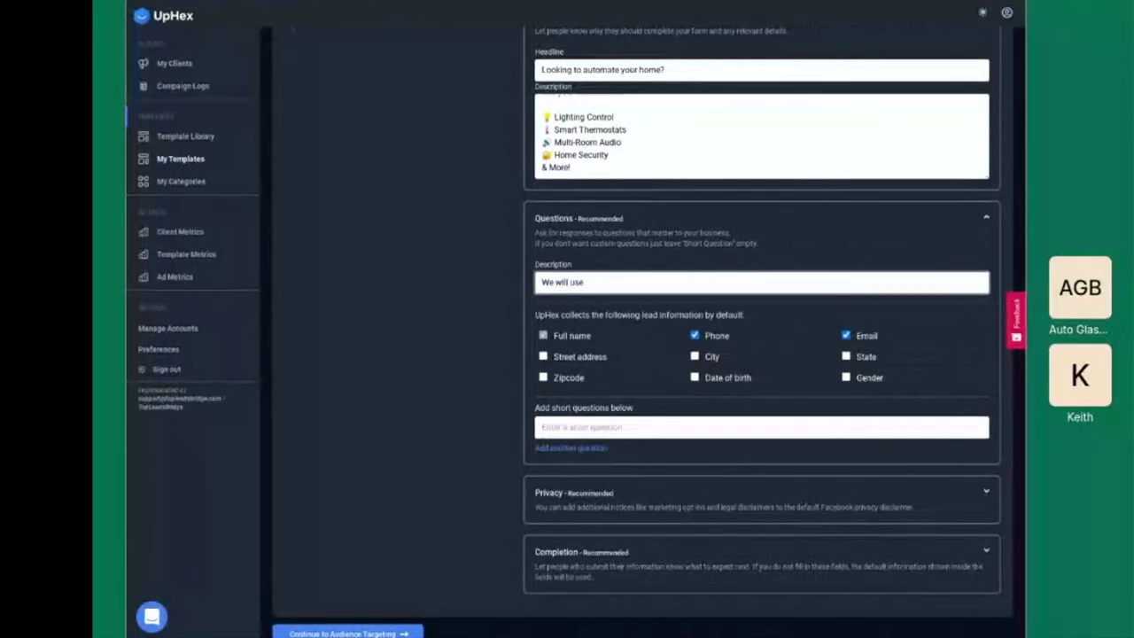
type(" use this f")
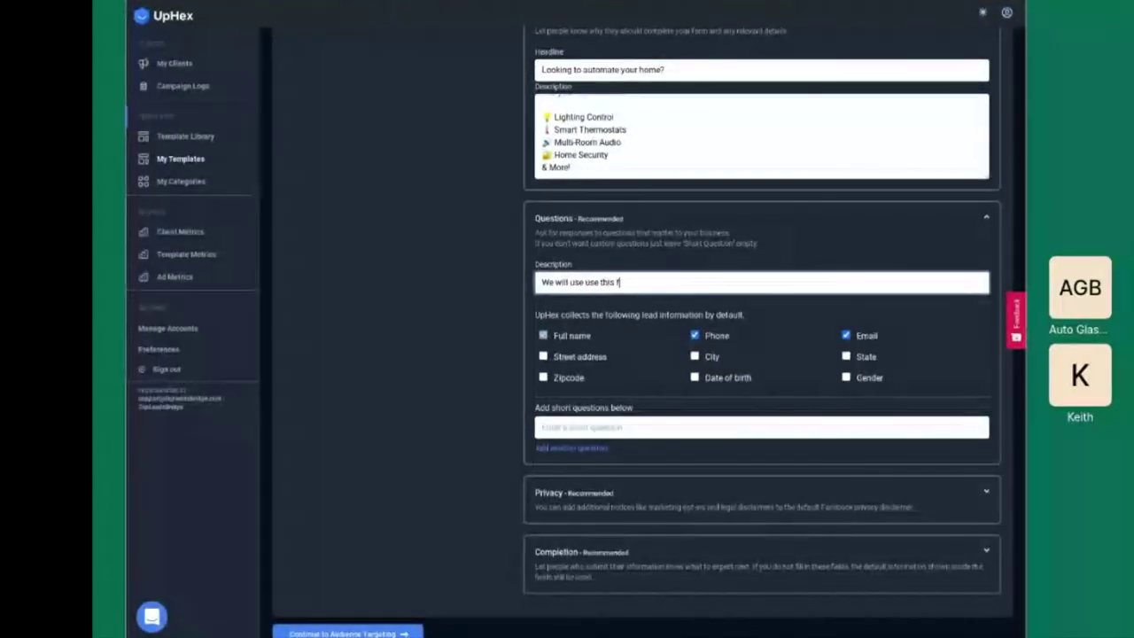
key("BackSpace")
type("information to")
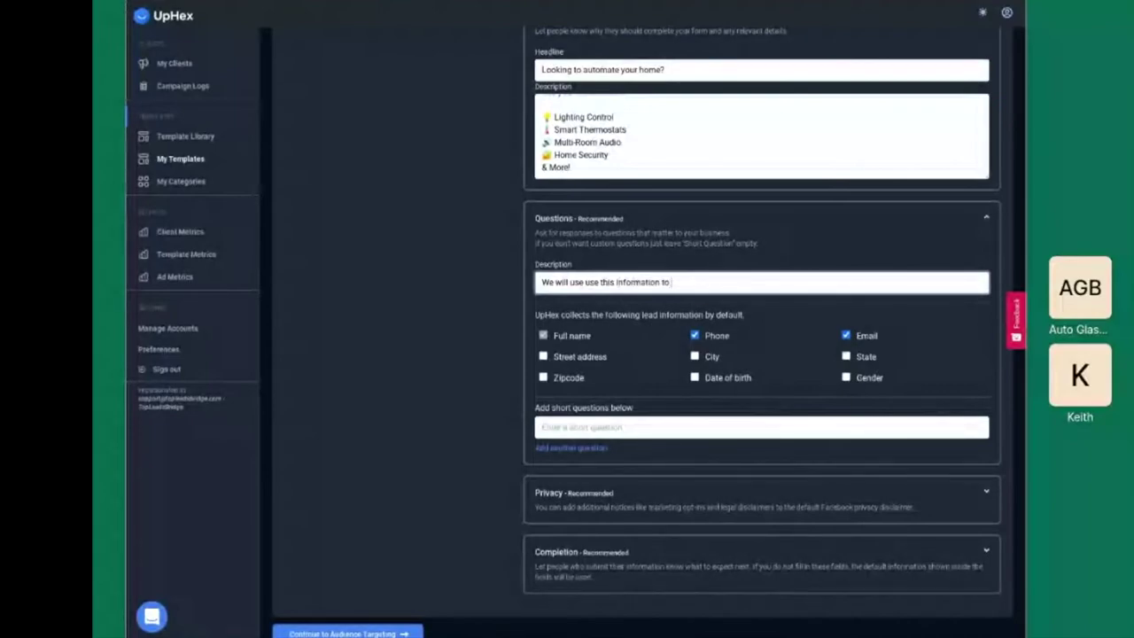
type(" schedule your home automation consultation")
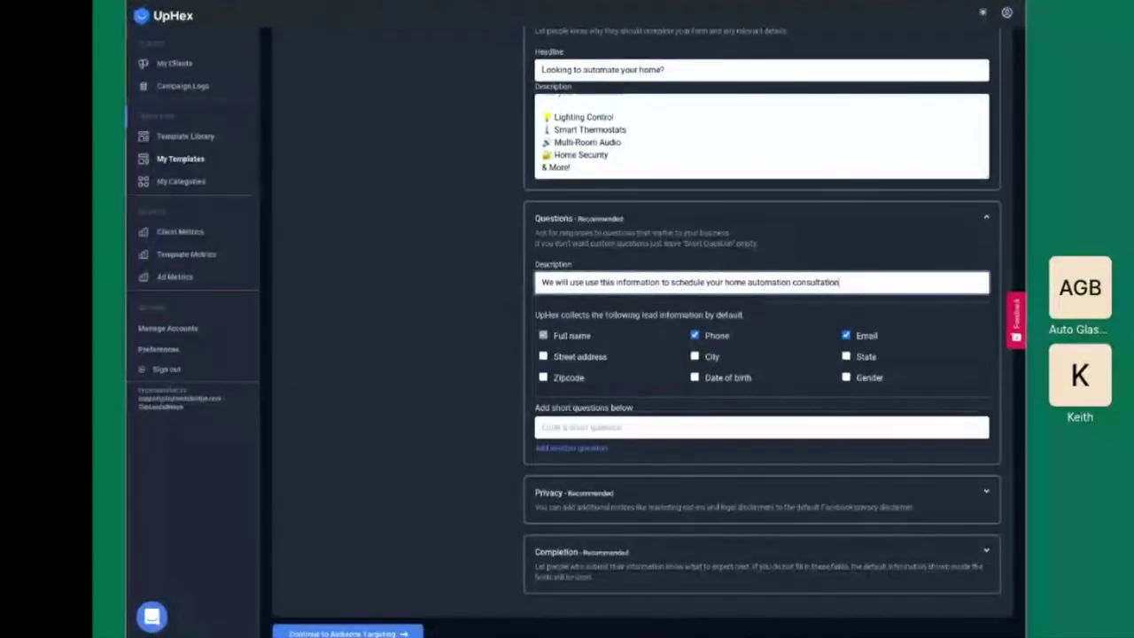
key("Tab")
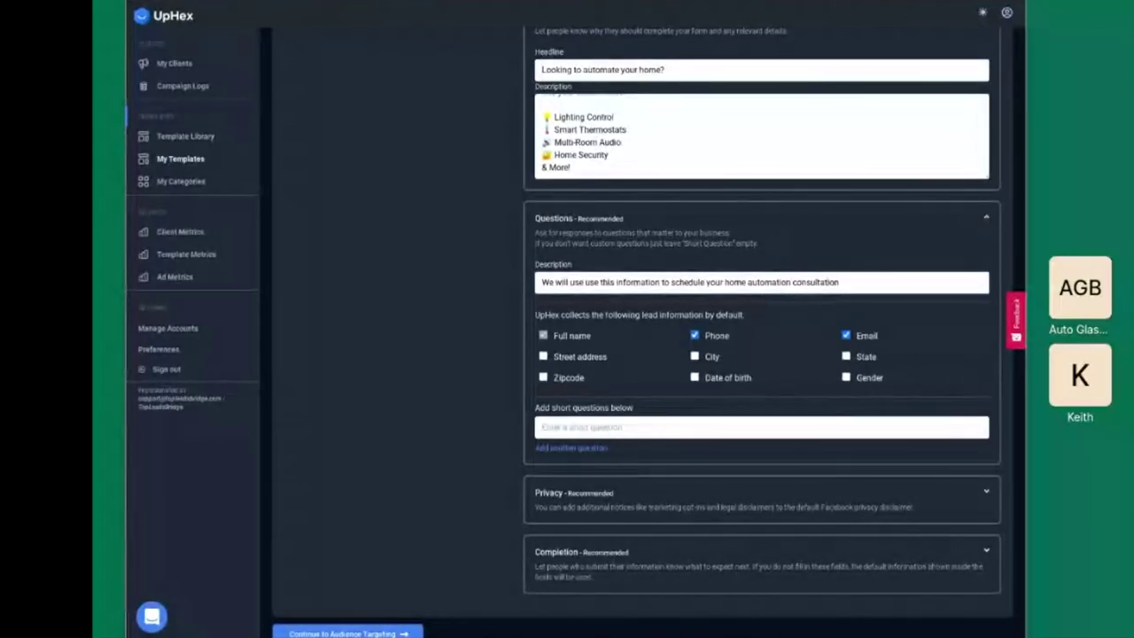
Expand the completion settings of the lead form and enter the headline "Thanks You're All Set".
scroll(800, 496, "down", 1)
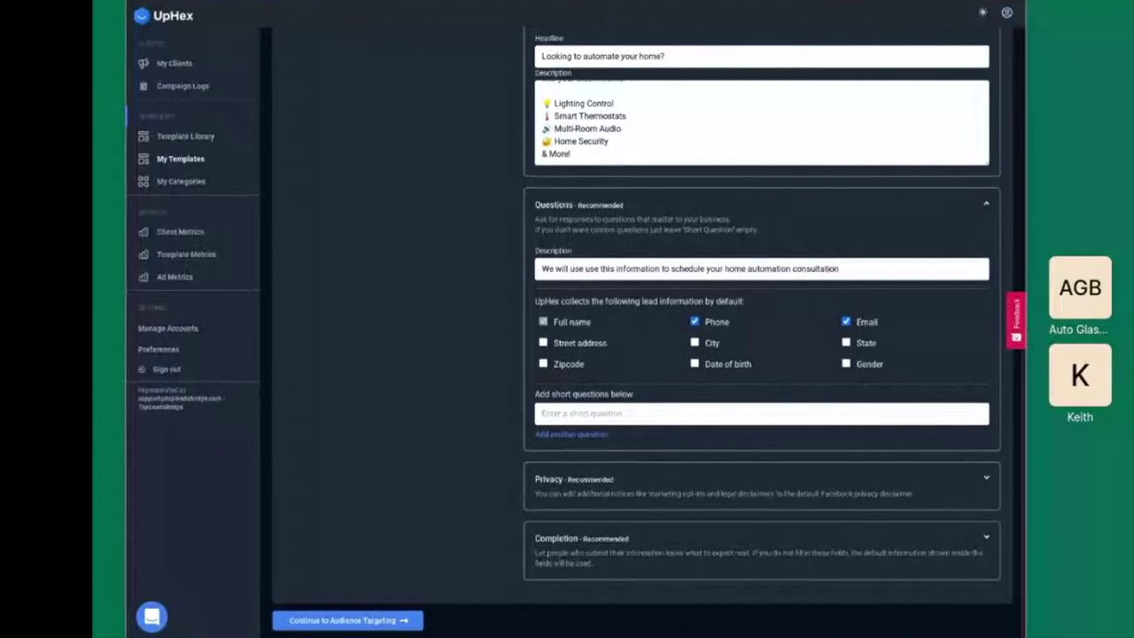
left_click(986, 537)
key("Tab")
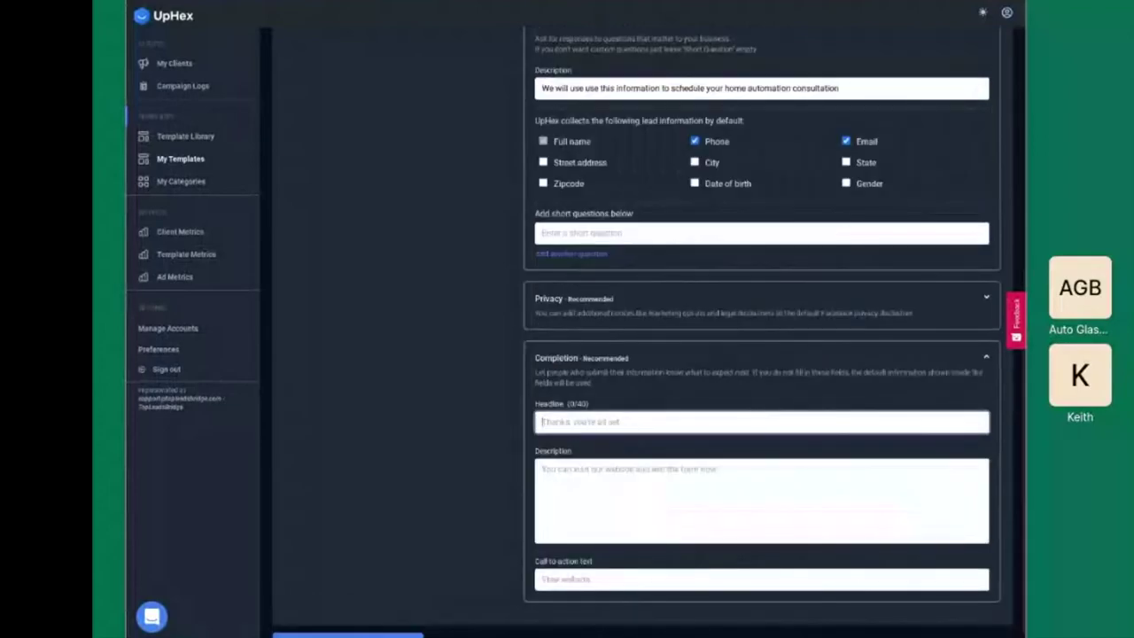
type("Thanks You!")
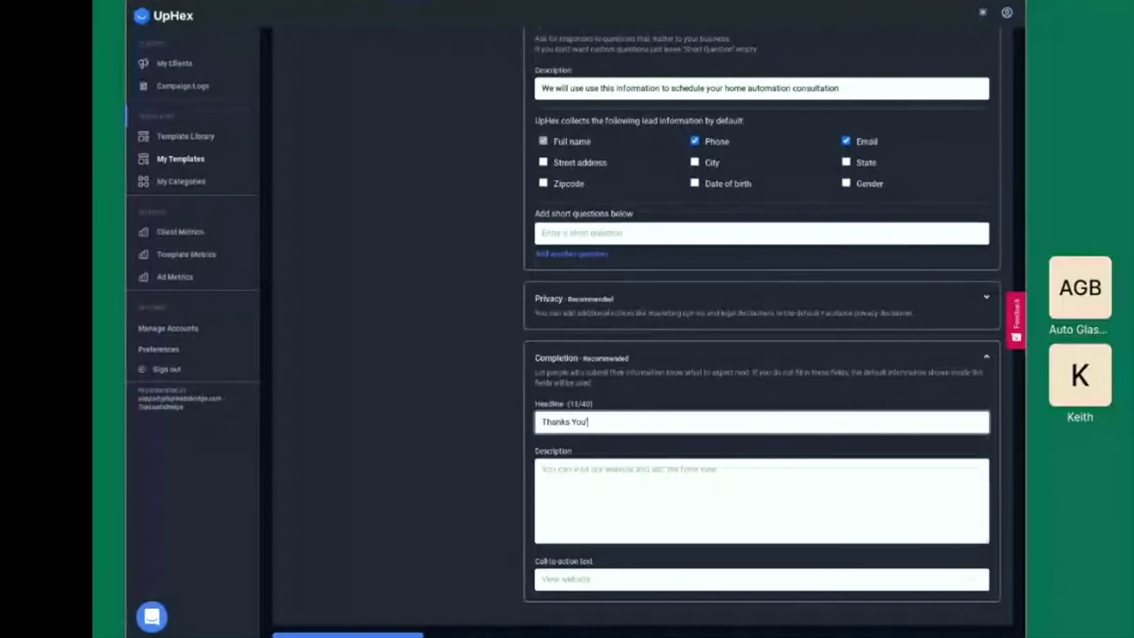
type("Set")
key("Tab")
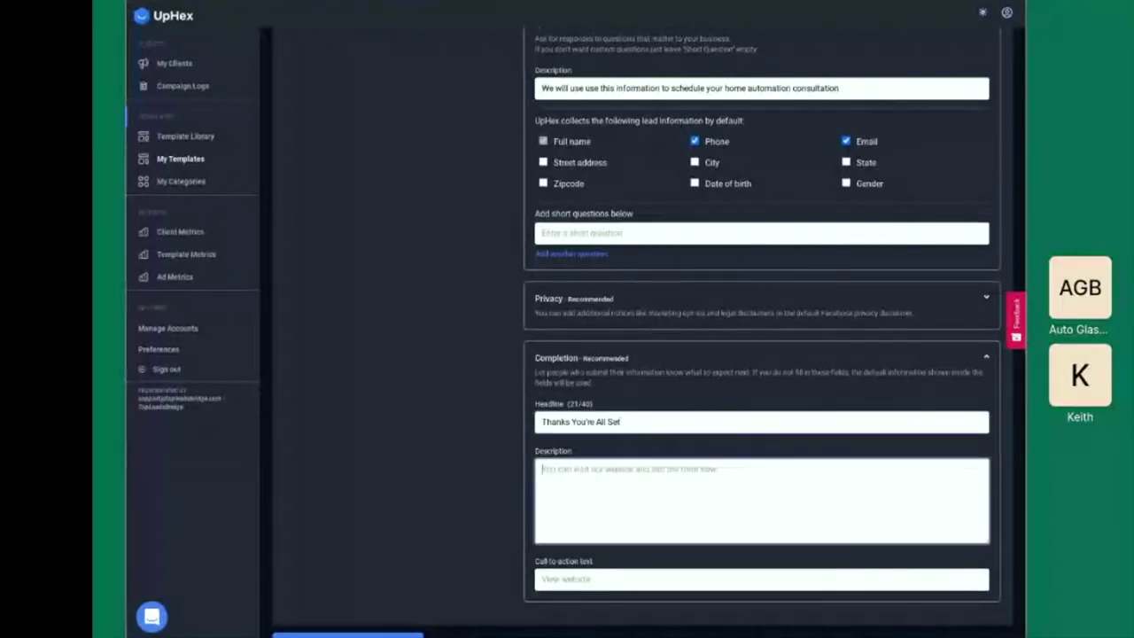
Set the completion description to "We will be contacting you shortly to setup your FREE home automation consultation".
type("Keep An Eye Out For Our Text With Your Voucher!")
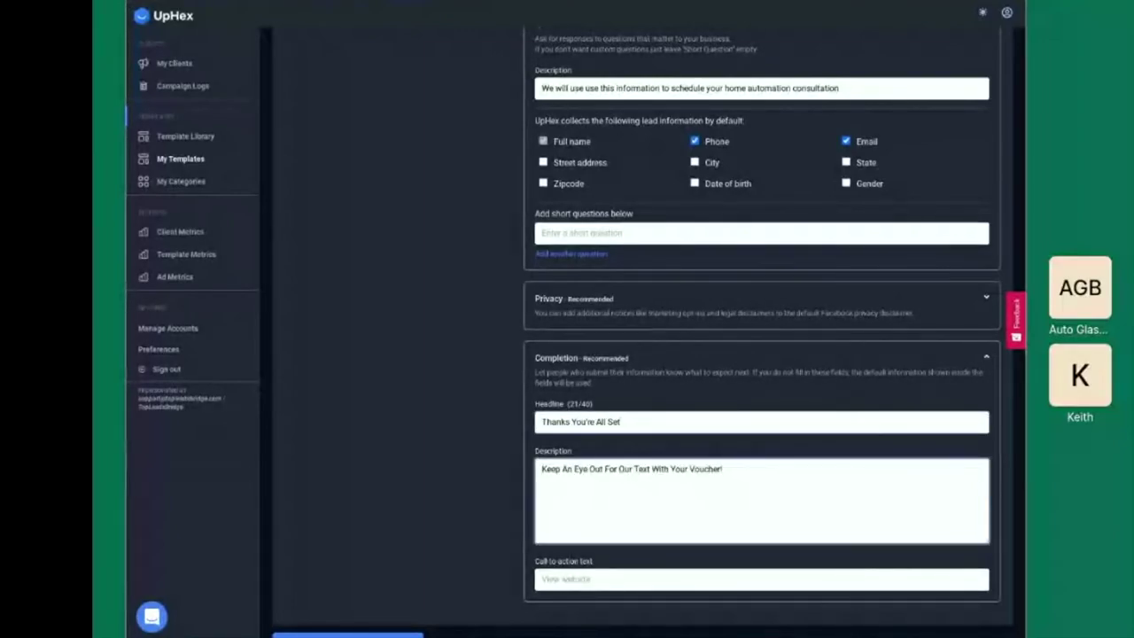
key("ctrl+a")
type("WE will be contacting you shortly to setup")
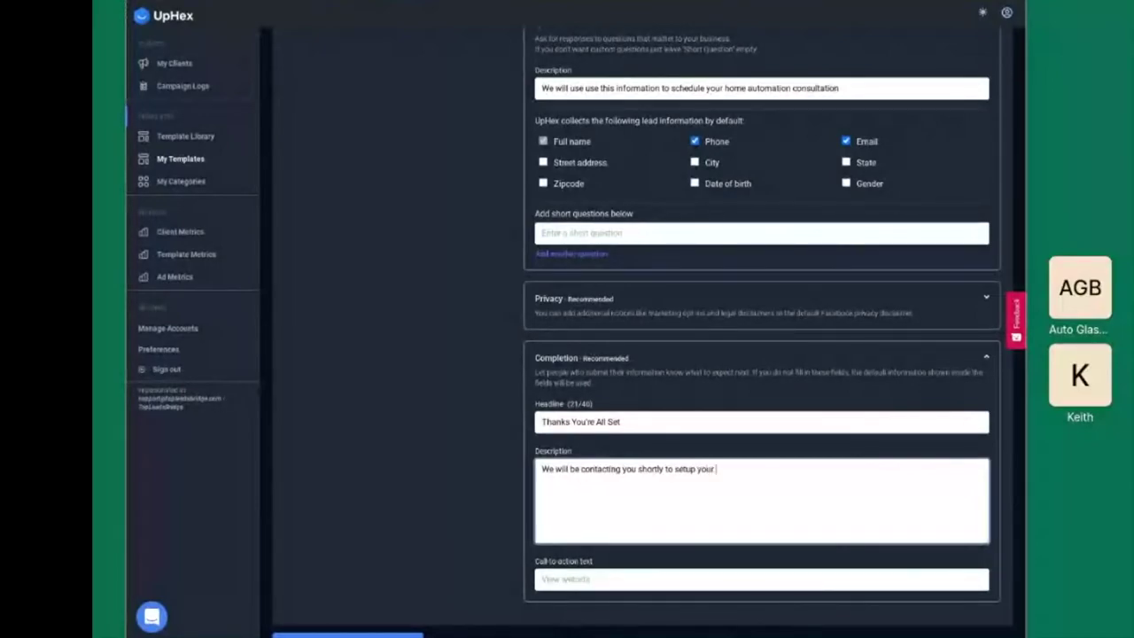
type(" your FREE home automation consu")
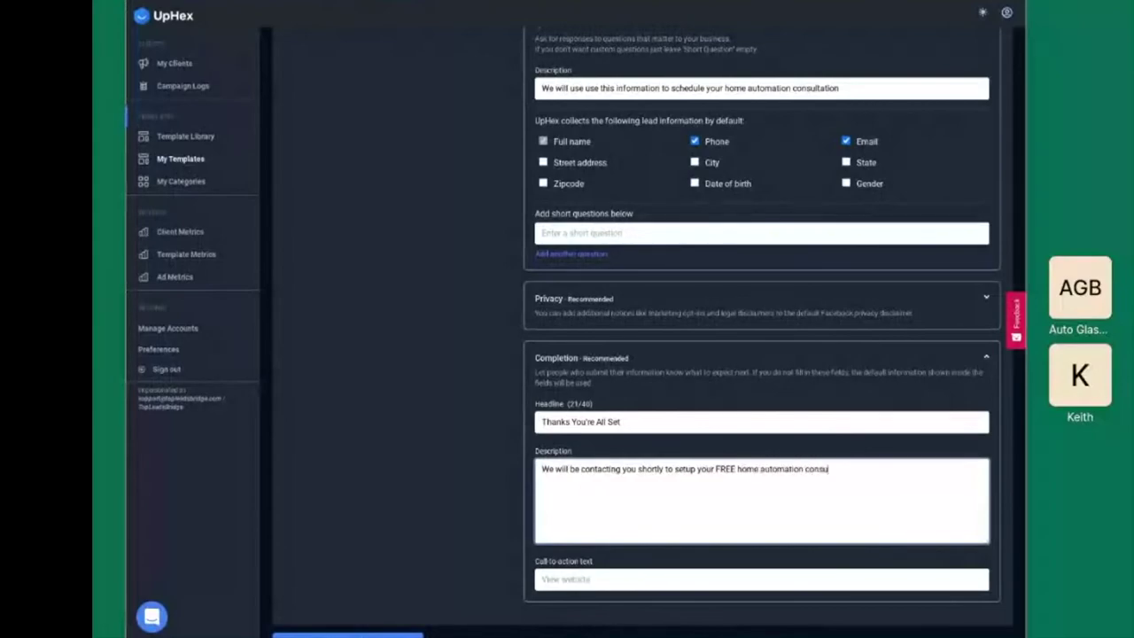
type("ltation.")
key("BackSpace")
key("BackSpace")
Set the completion's call-to-action text to "Learn More About Us".
key("Tab")
type("Learn More About Us")
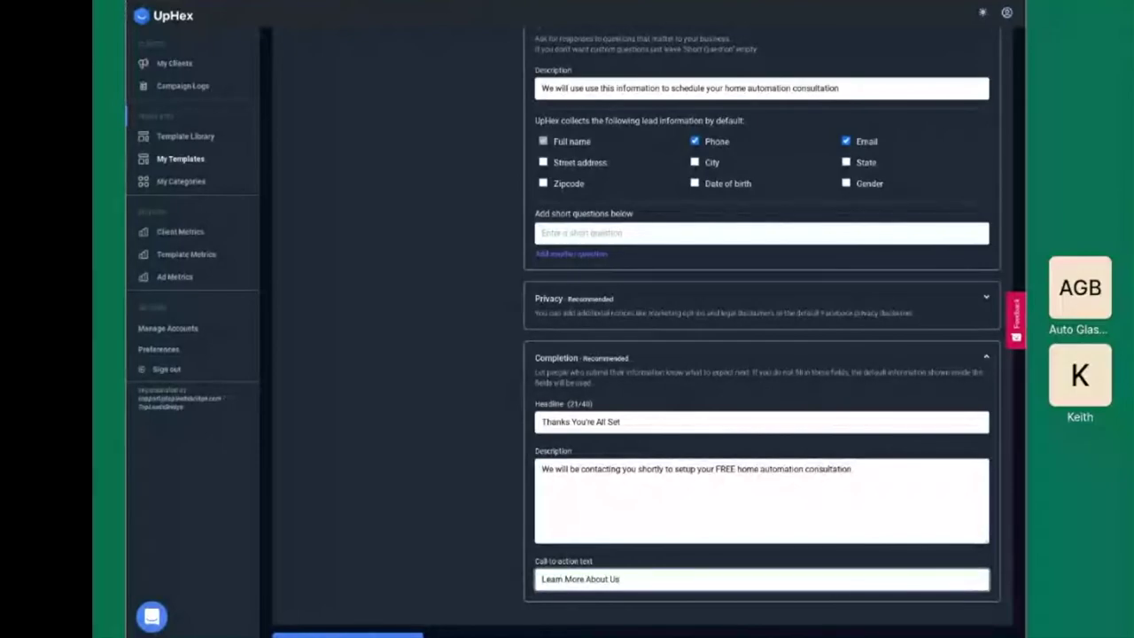
scroll(806, 473, "down", 1)
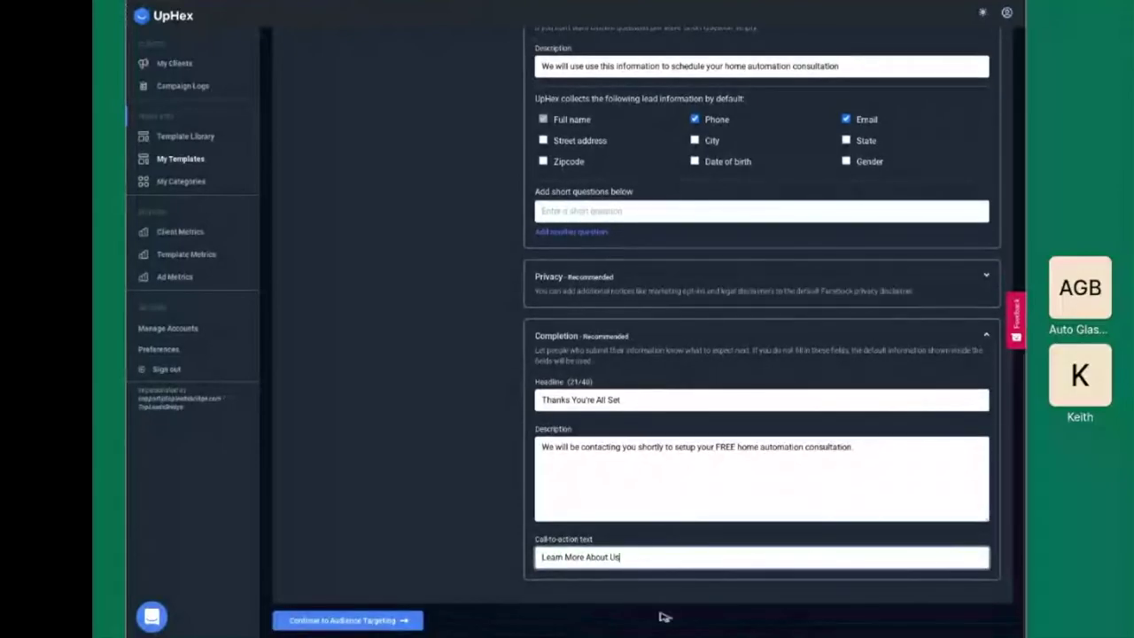
scroll(687, 537, "down", 10)
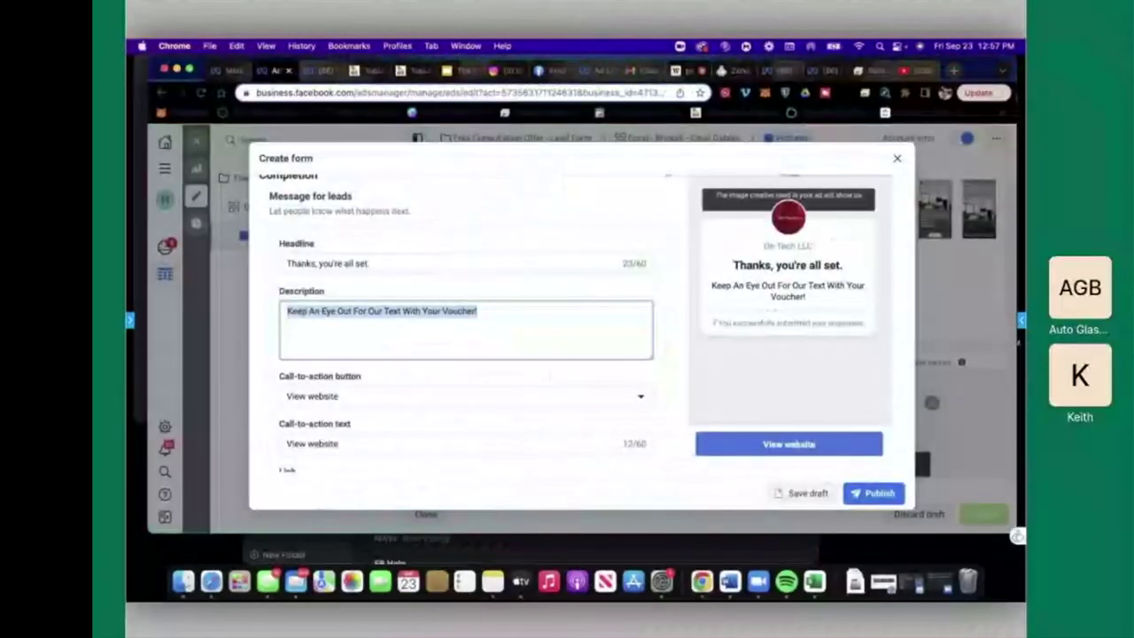
In Facebook Ads Manager, close the duplicated lead form and discard the work in progress.
left_click(897, 157)
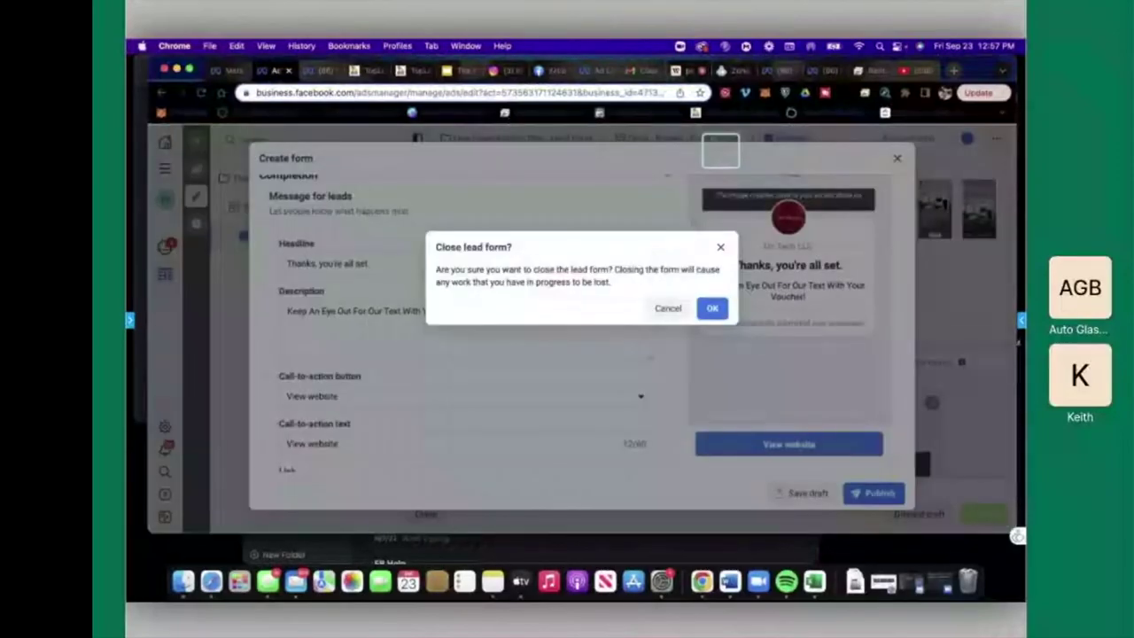
left_click(713, 308)
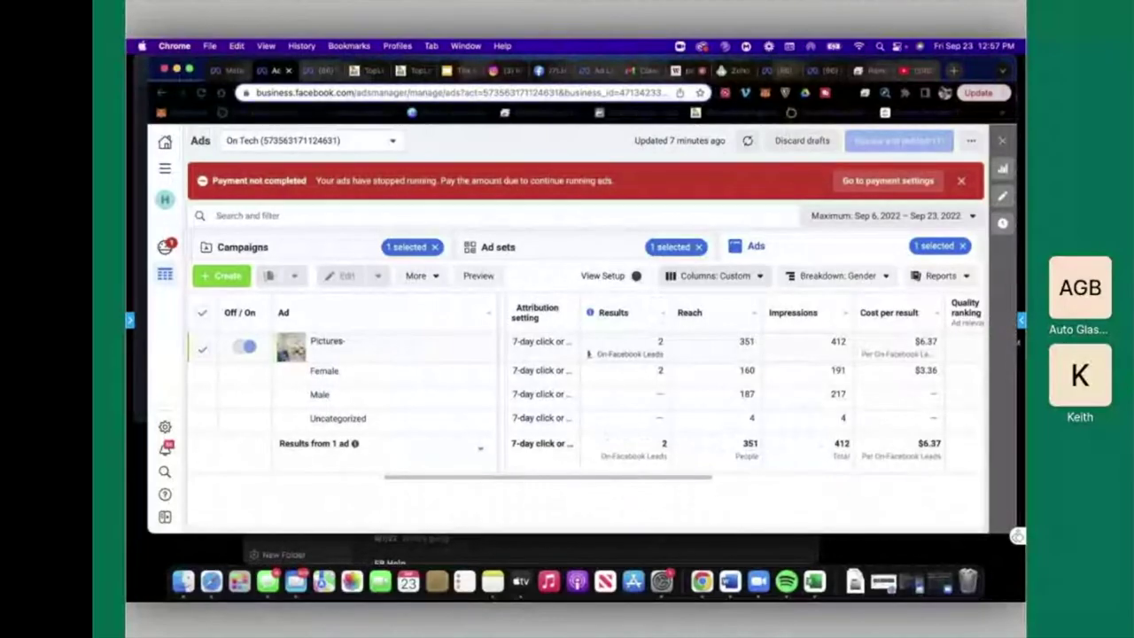
Break down the Pictures ad's results by age instead of gender.
left_click(714, 275)
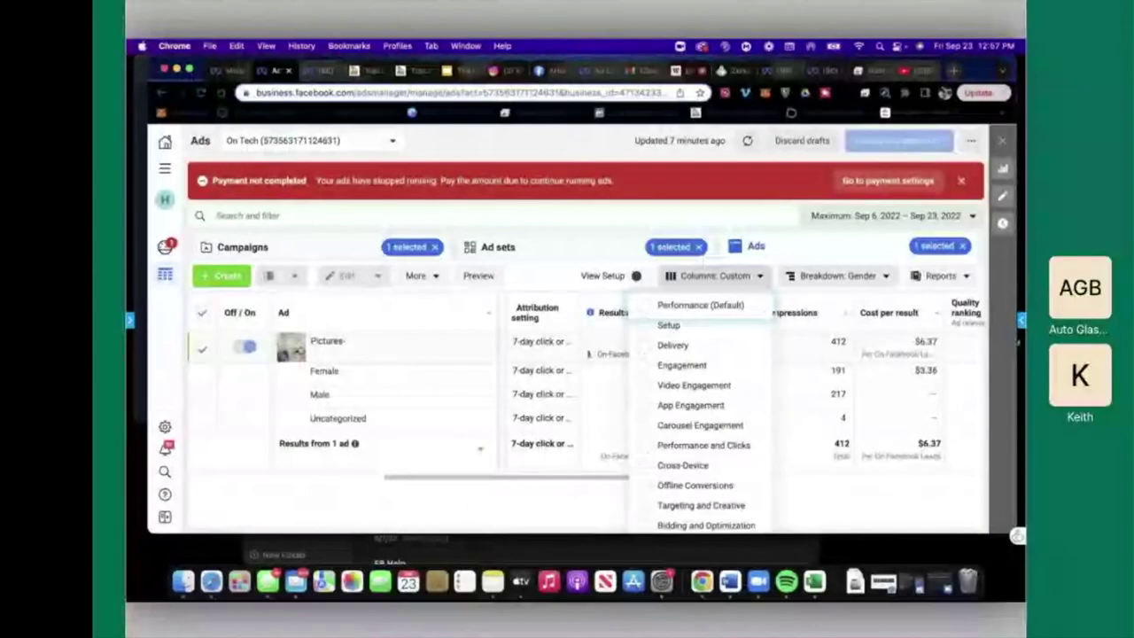
left_click(837, 276)
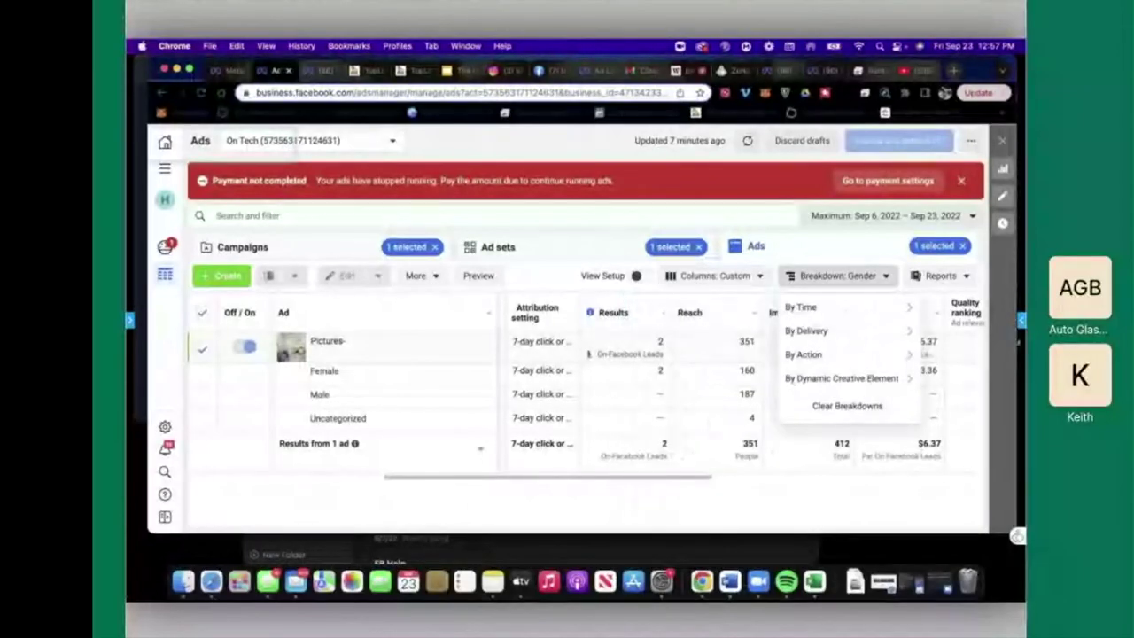
mouse_move(806, 331)
mouse_move(804, 354)
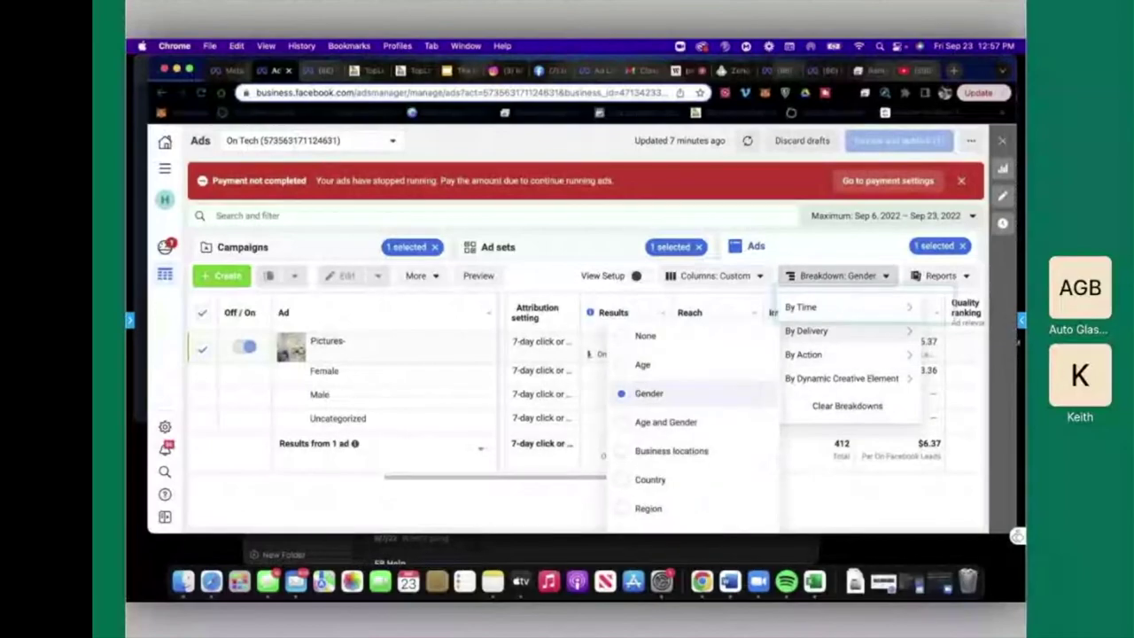
left_click(642, 364)
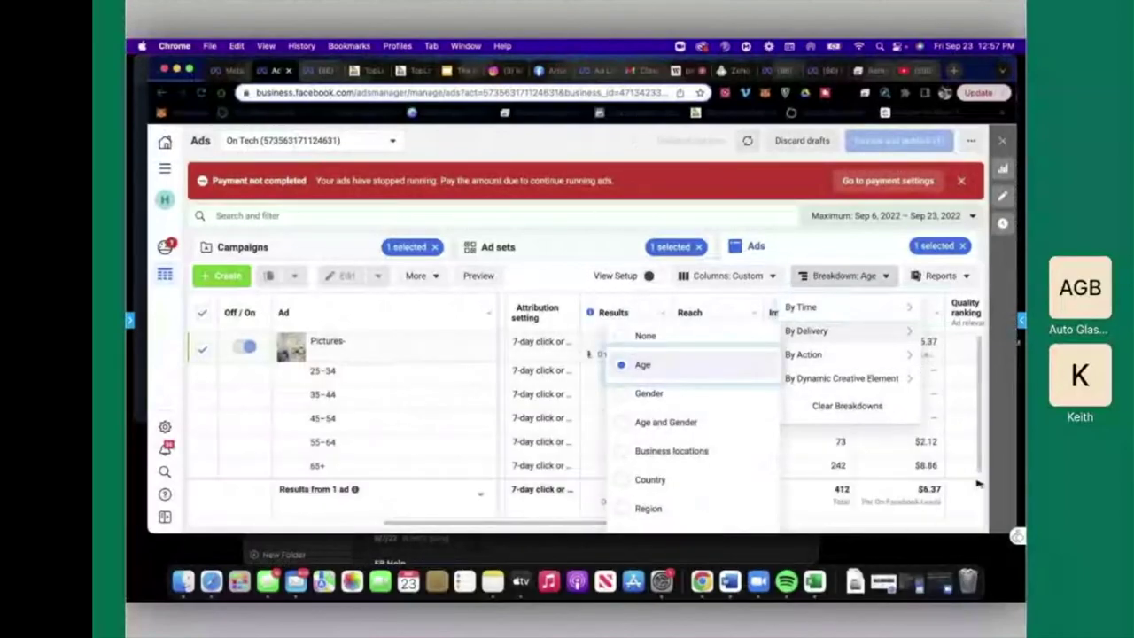
left_click(986, 299)
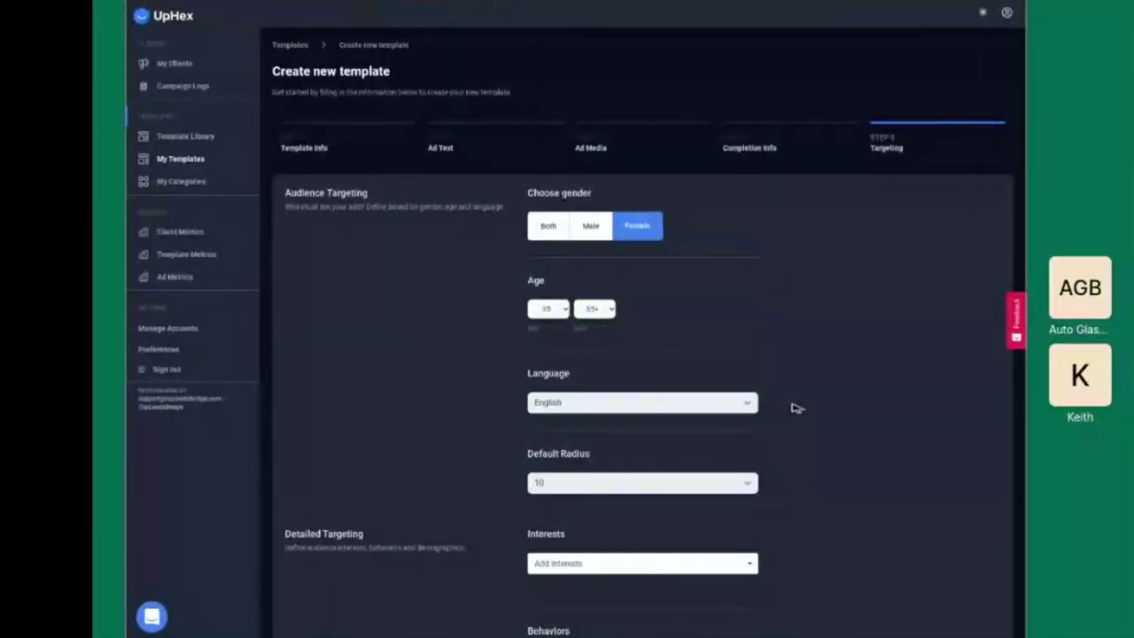
Check the new template's targeting settings, then switch to Facebook Ads Manager and view the ad set level for the campaign.
scroll(784, 354, "down", 3)
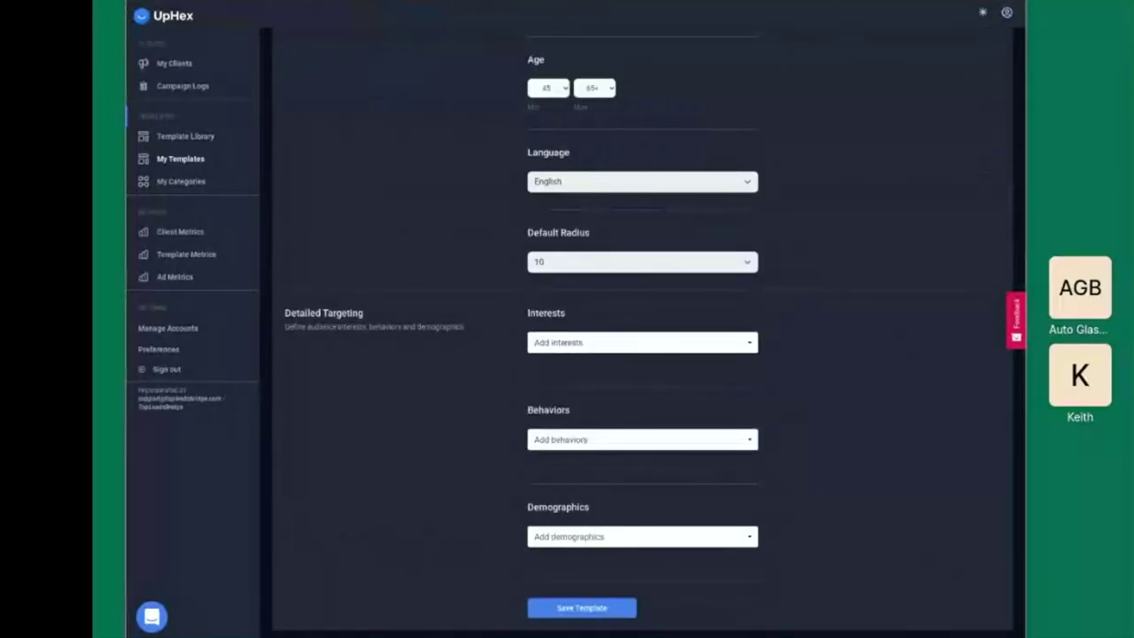
key("ctrl+Tab")
key("ctrl+Tab")
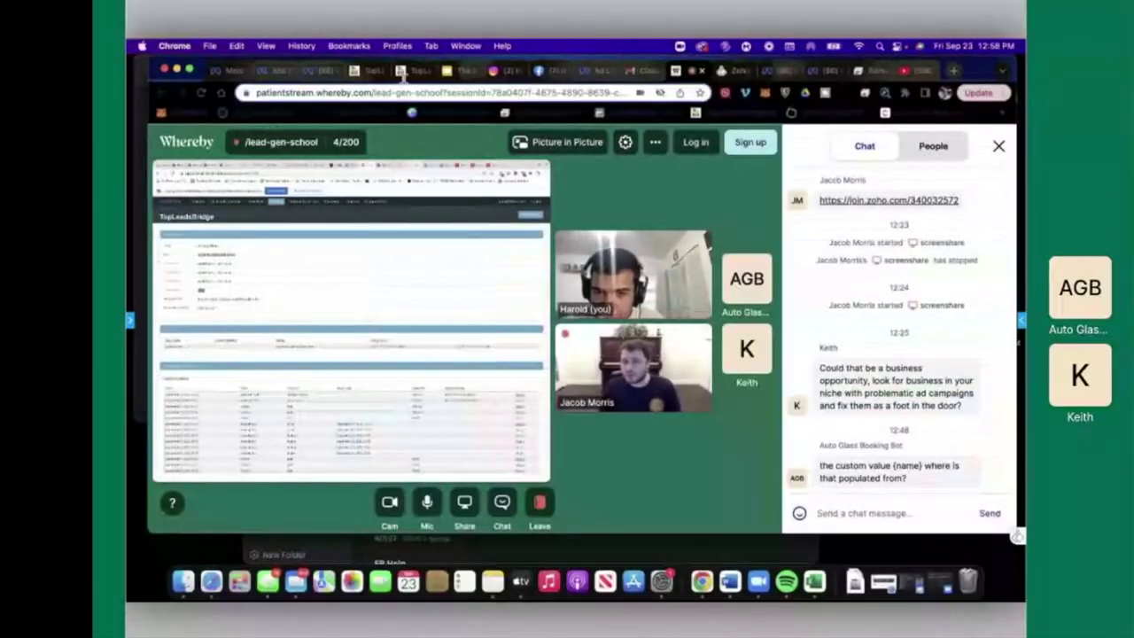
key("super+2")
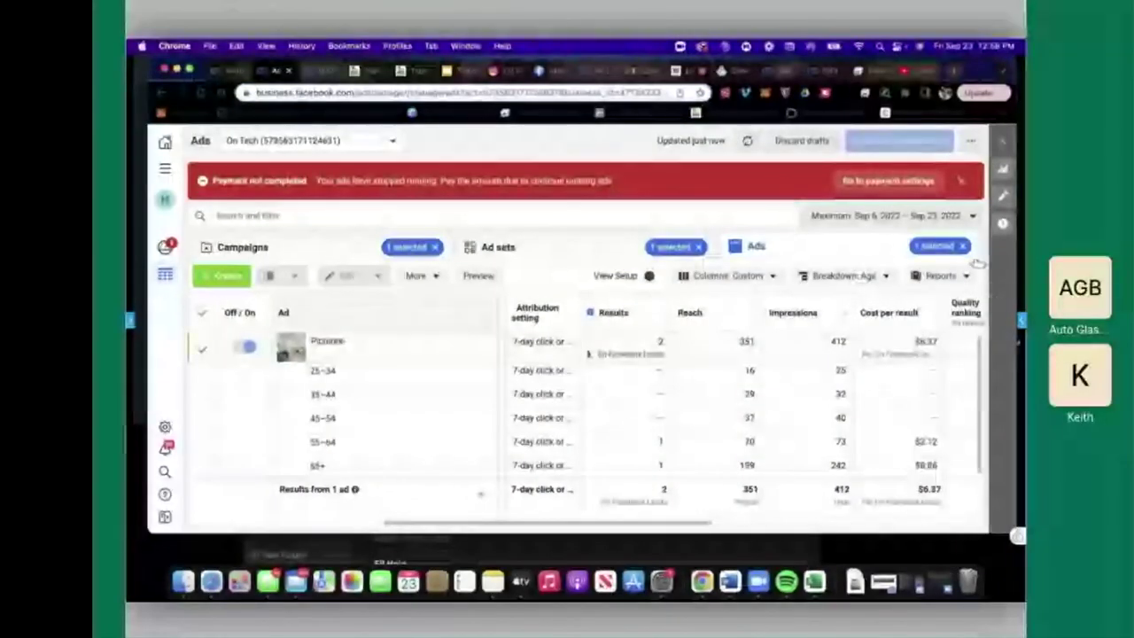
left_click(498, 247)
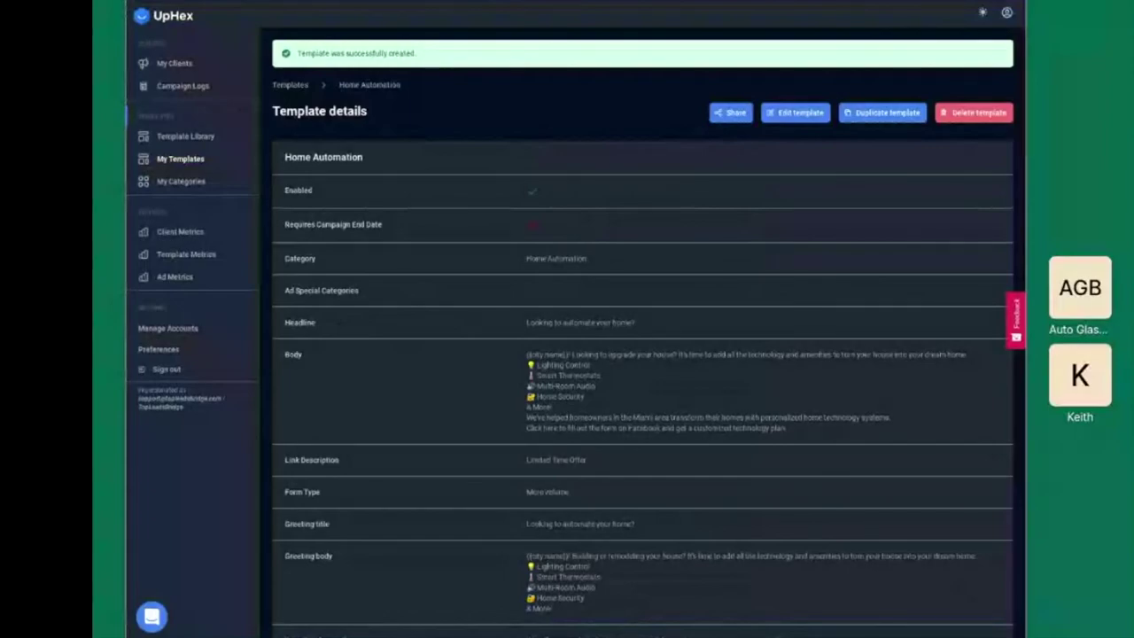
Review the Home Automation template's details in UpHex, including its text, targeting, lead form cover and media.
scroll(922, 549, "down", 15)
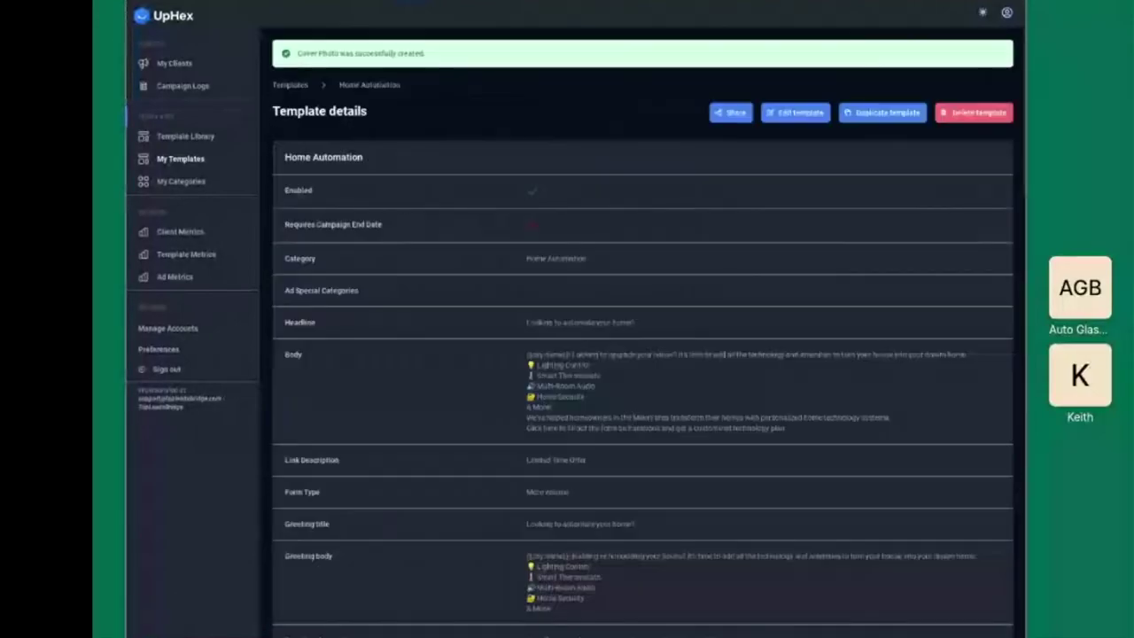
scroll(818, 524, "down", 10)
scroll(862, 478, "down", 2)
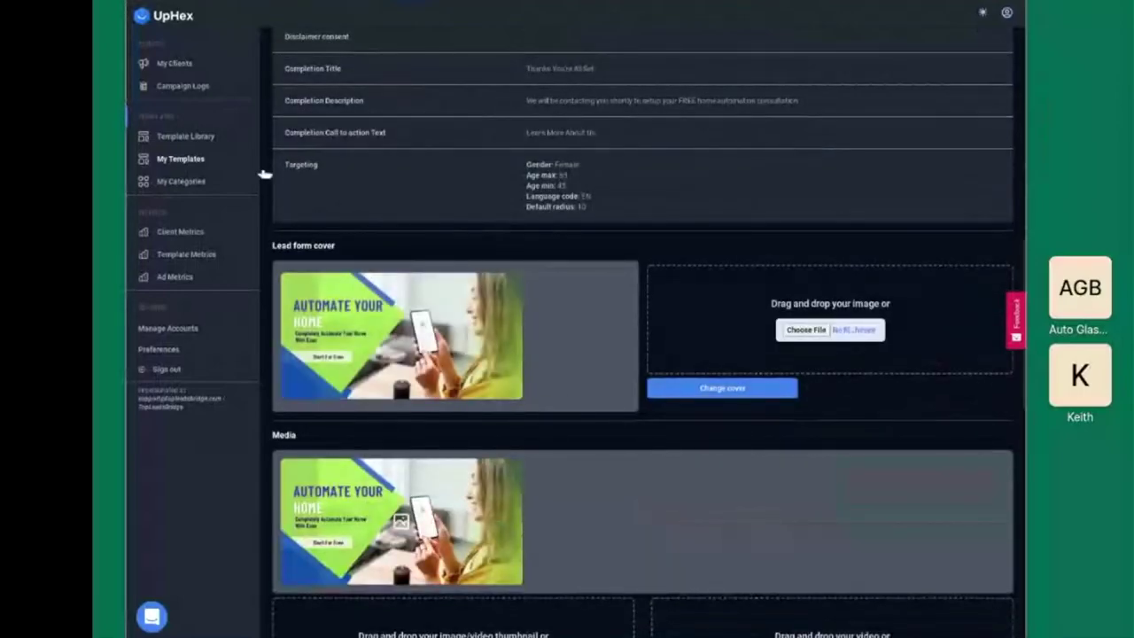
View the Home Automation category among the saved templates, then return to the template's details.
left_click(182, 160)
left_click(606, 250)
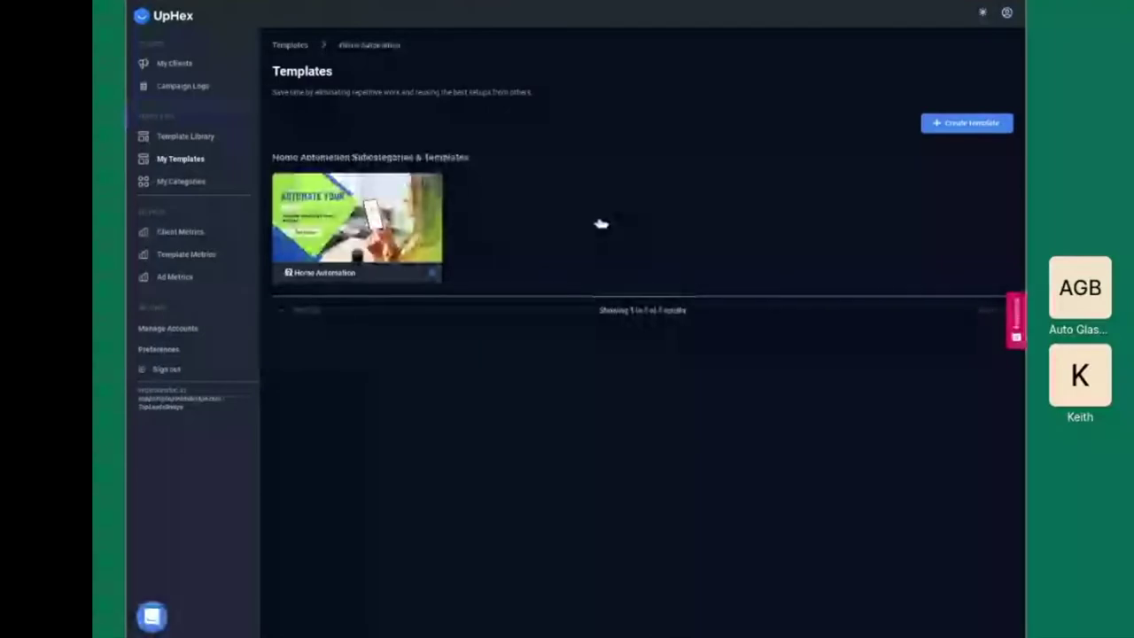
key("alt+Left")
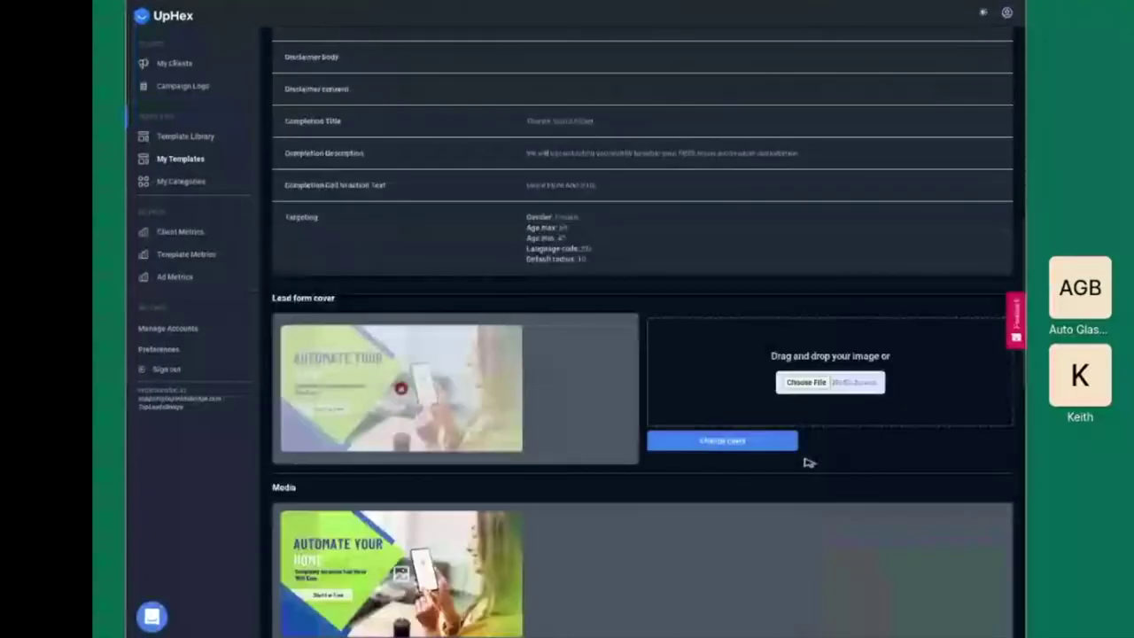
scroll(809, 461, "down", 3)
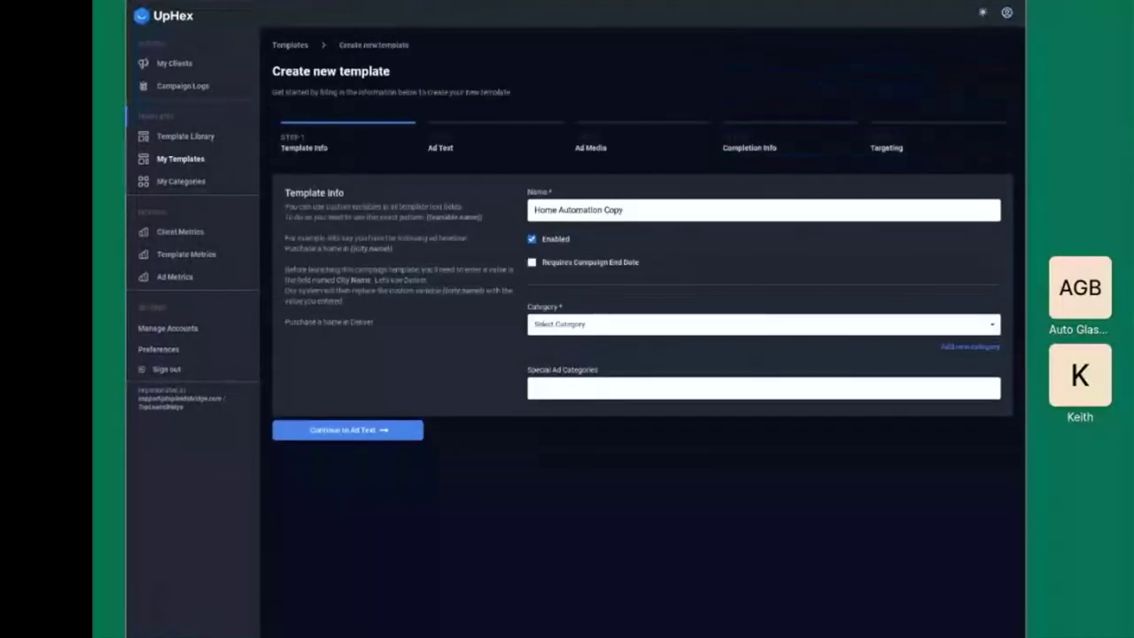
Name the duplicated template "Home Automation Security", choose its category and continue to the ad text.
double_click(613, 210)
key("ctrl+a")
type("Home Automation Secur")
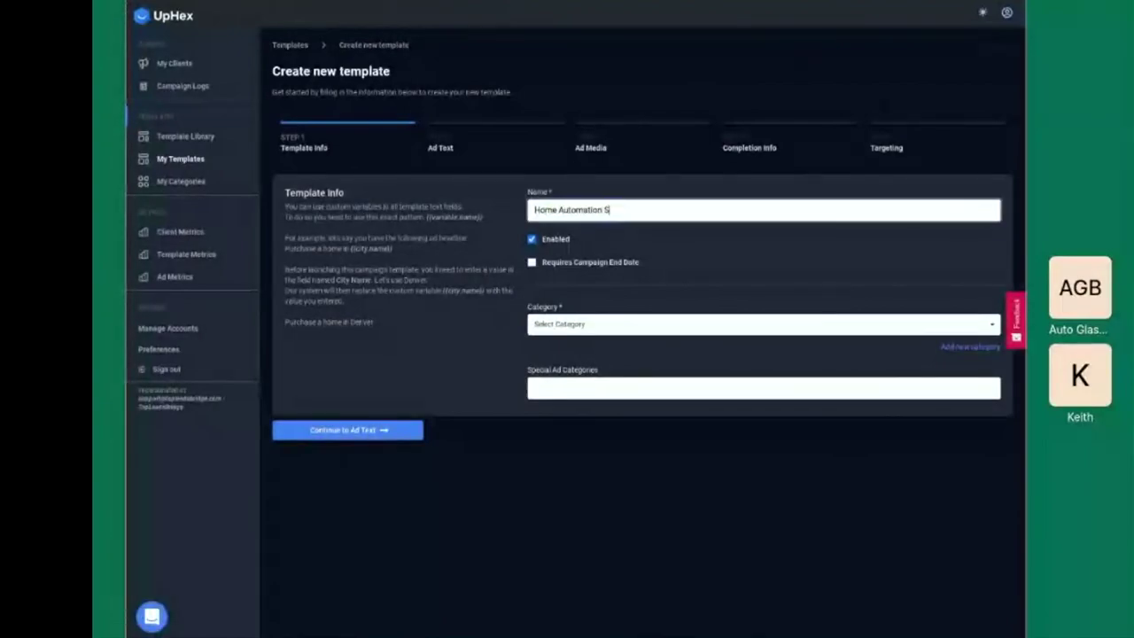
type("ity")
left_click(763, 324)
left_click(620, 399)
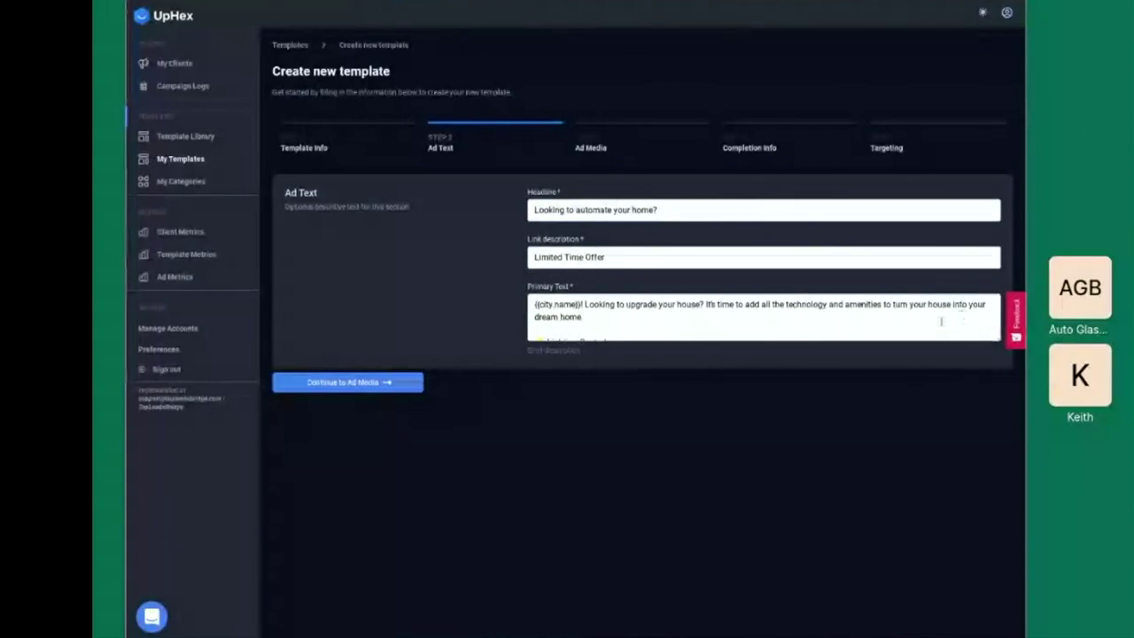
Check the duplicated template's full primary text and open its headline for editing.
type("We've helped homeowners in the Miami area transform their homes with personalized home technology systems.  Click here to fill out the form on Facebook and get a customized technology plan.")
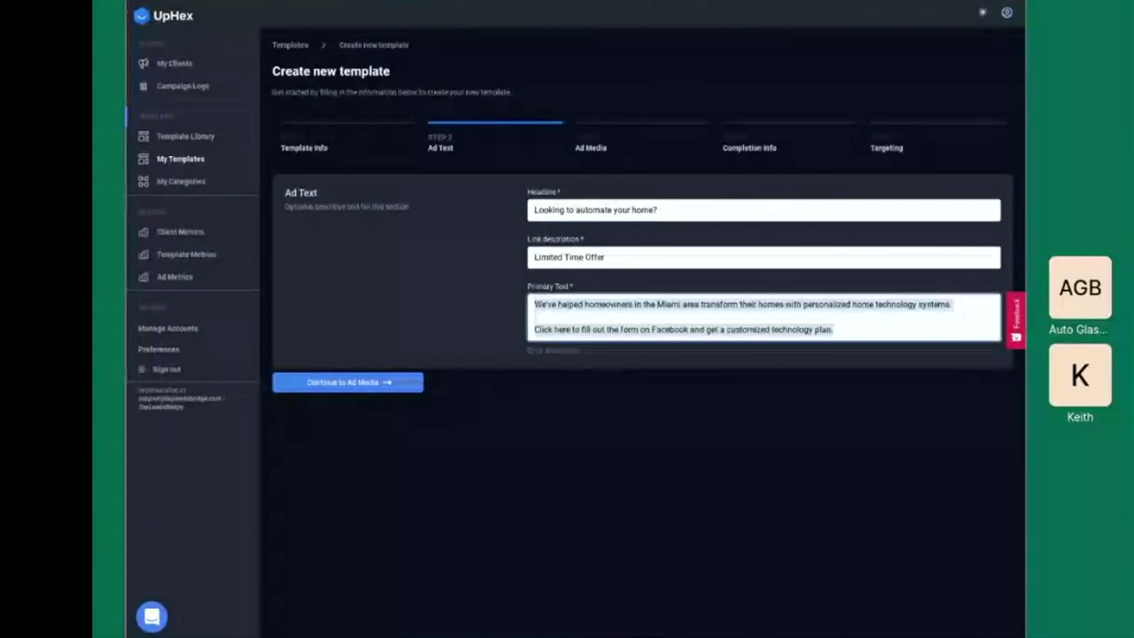
left_click(601, 210)
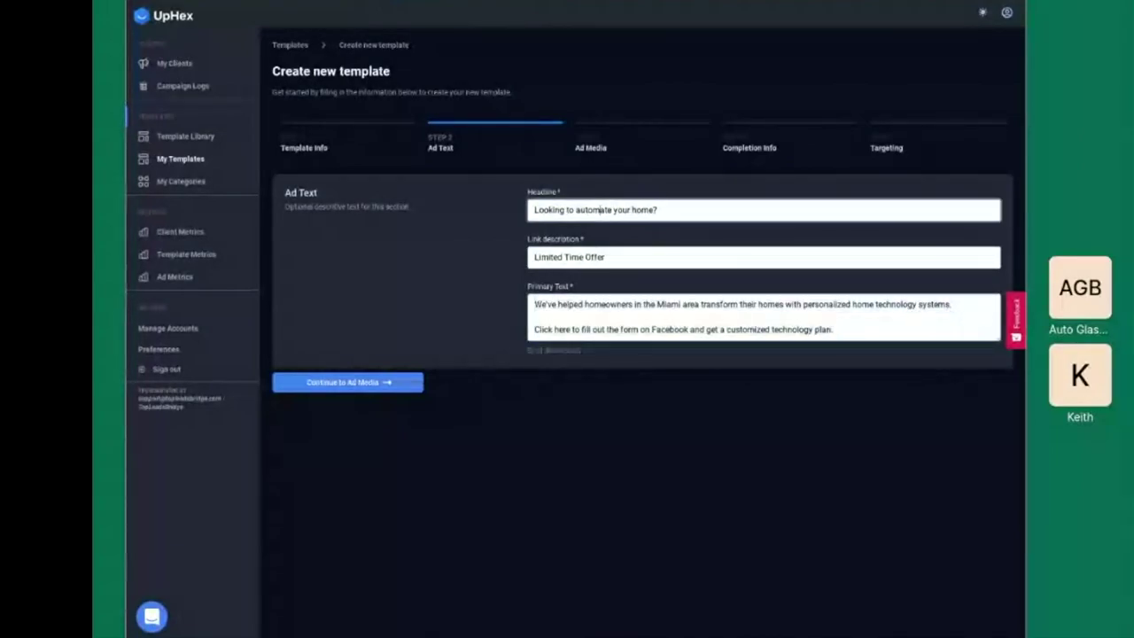